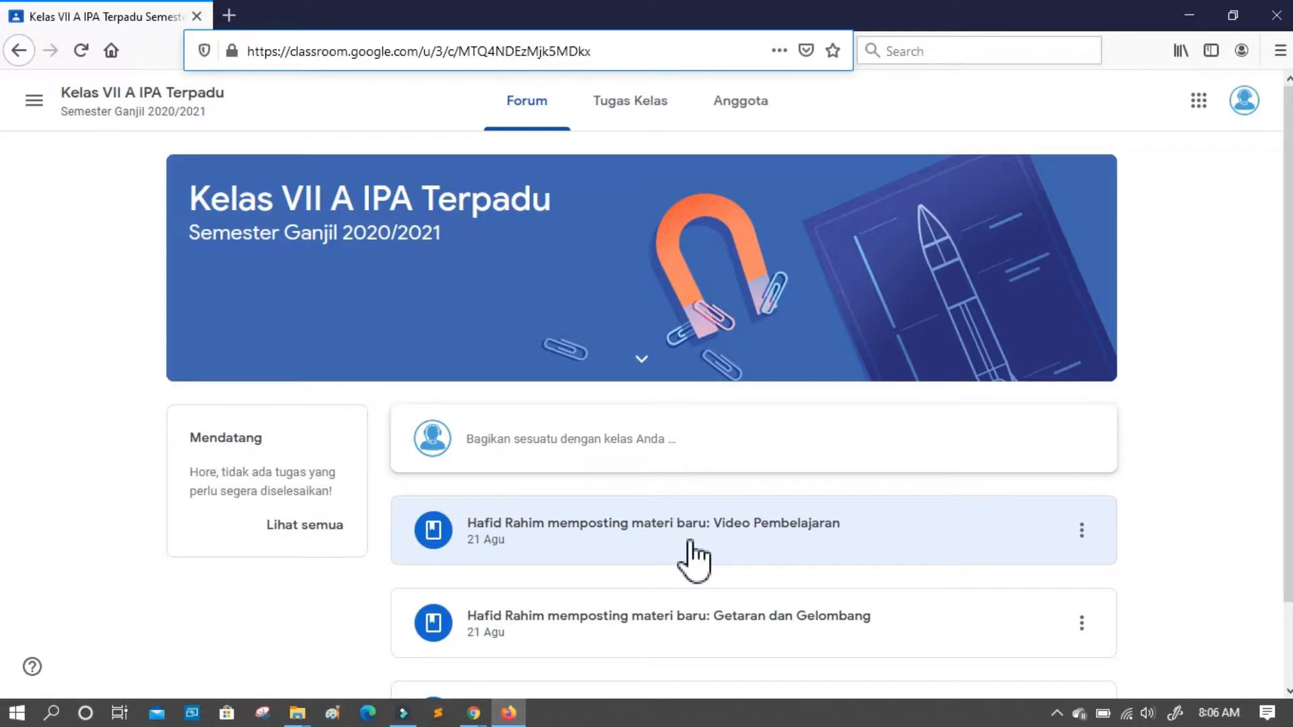
Switch to the teacher's Chrome window for Kelas VII A IPA Terpadu and show the class's Tugas Kelas page.
click(468, 716)
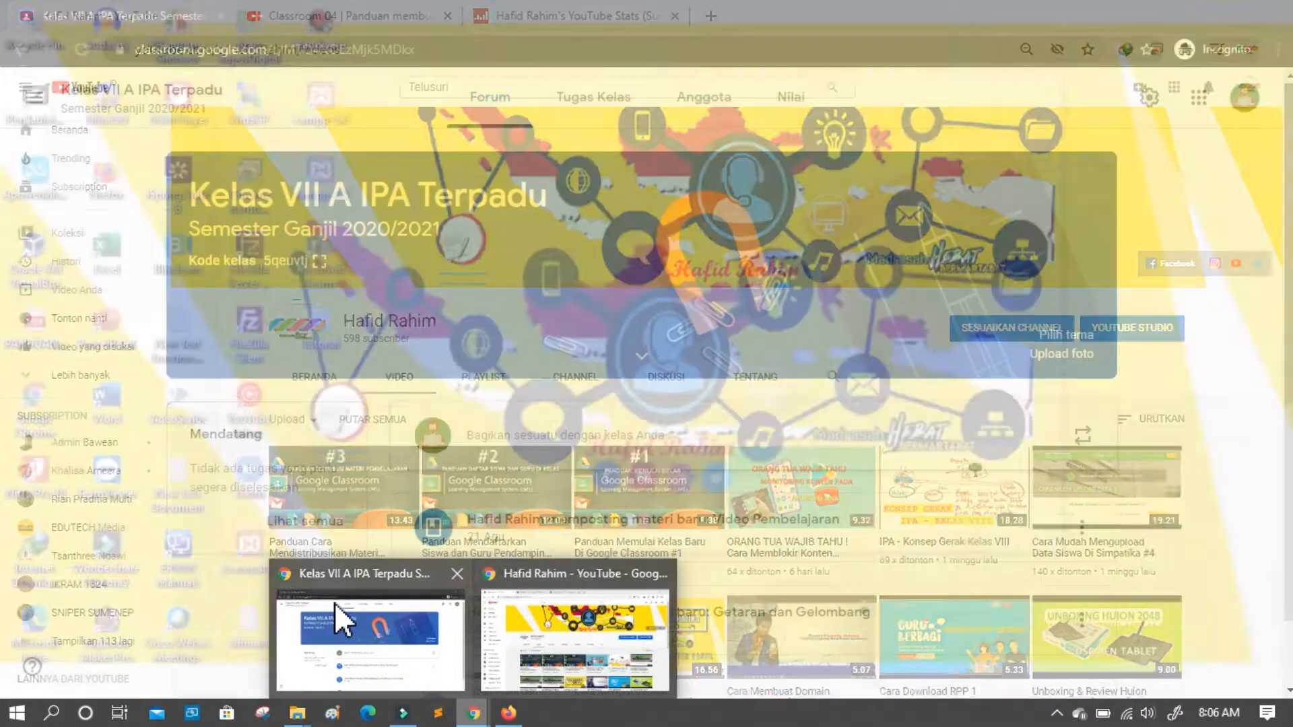
click(334, 606)
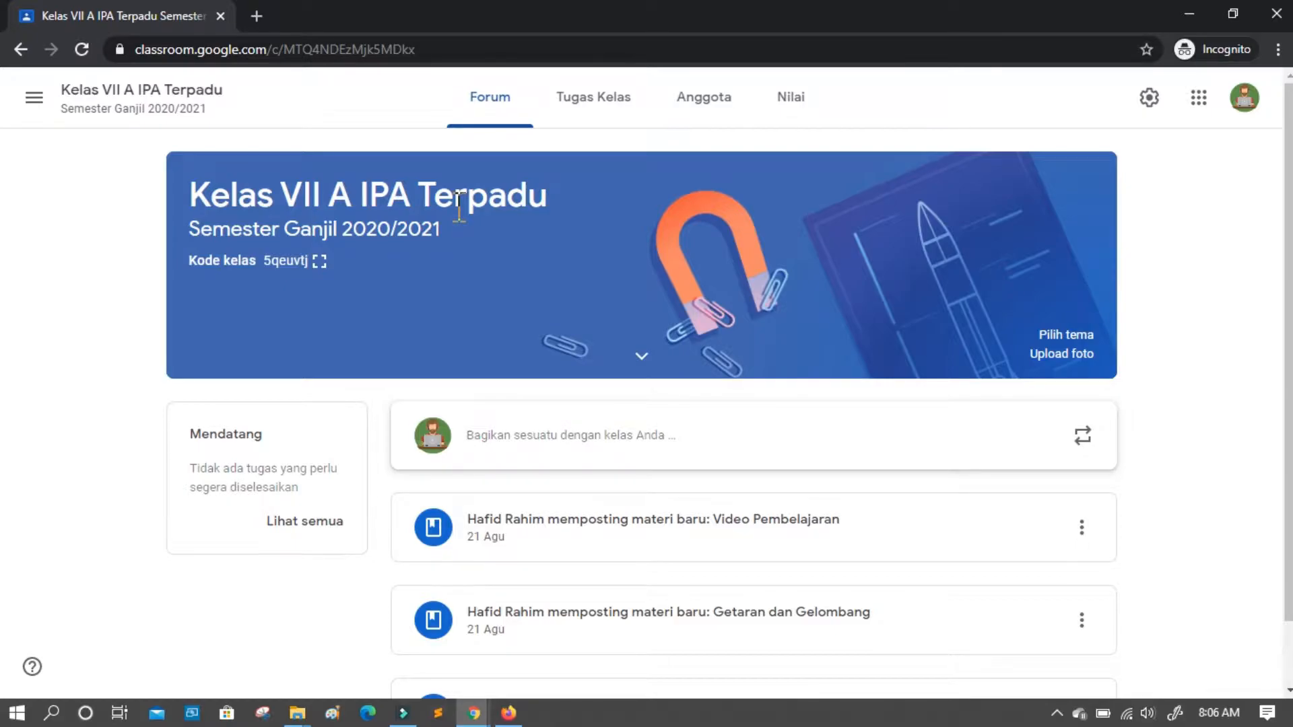
click(593, 113)
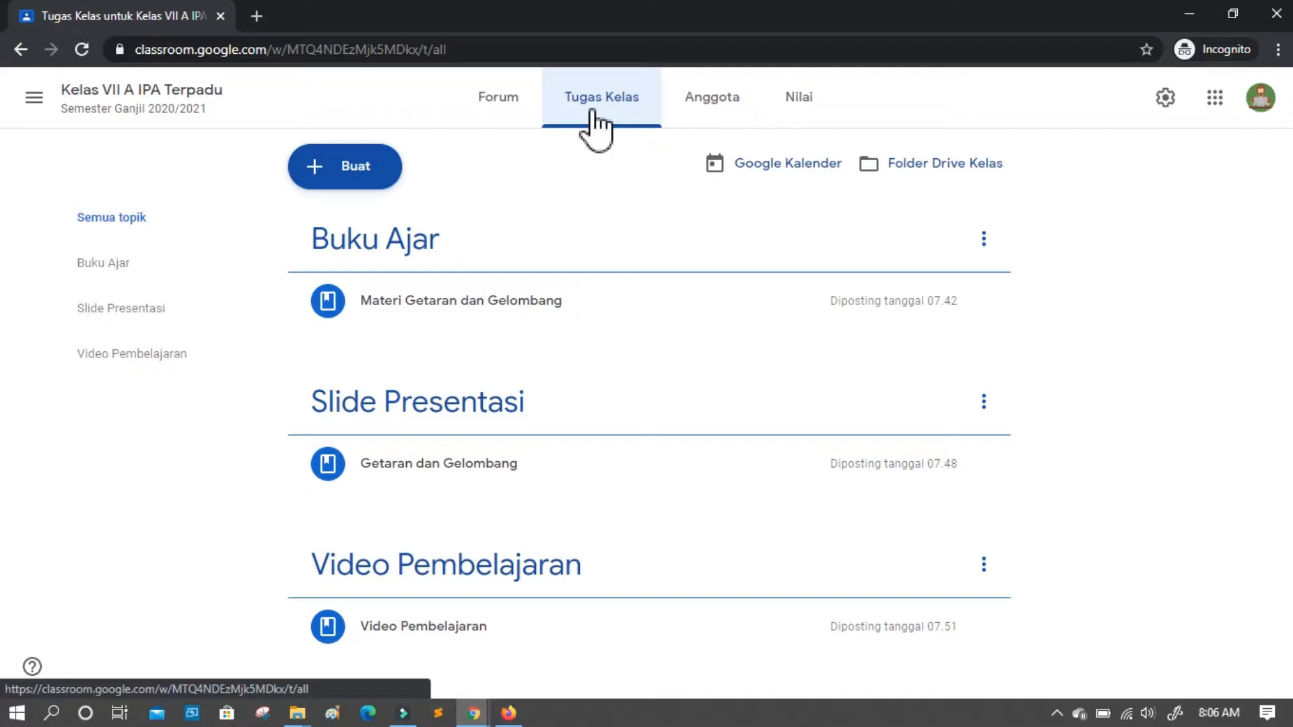
Add a new classwork topic named "Penilaian Harian 1".
click(359, 176)
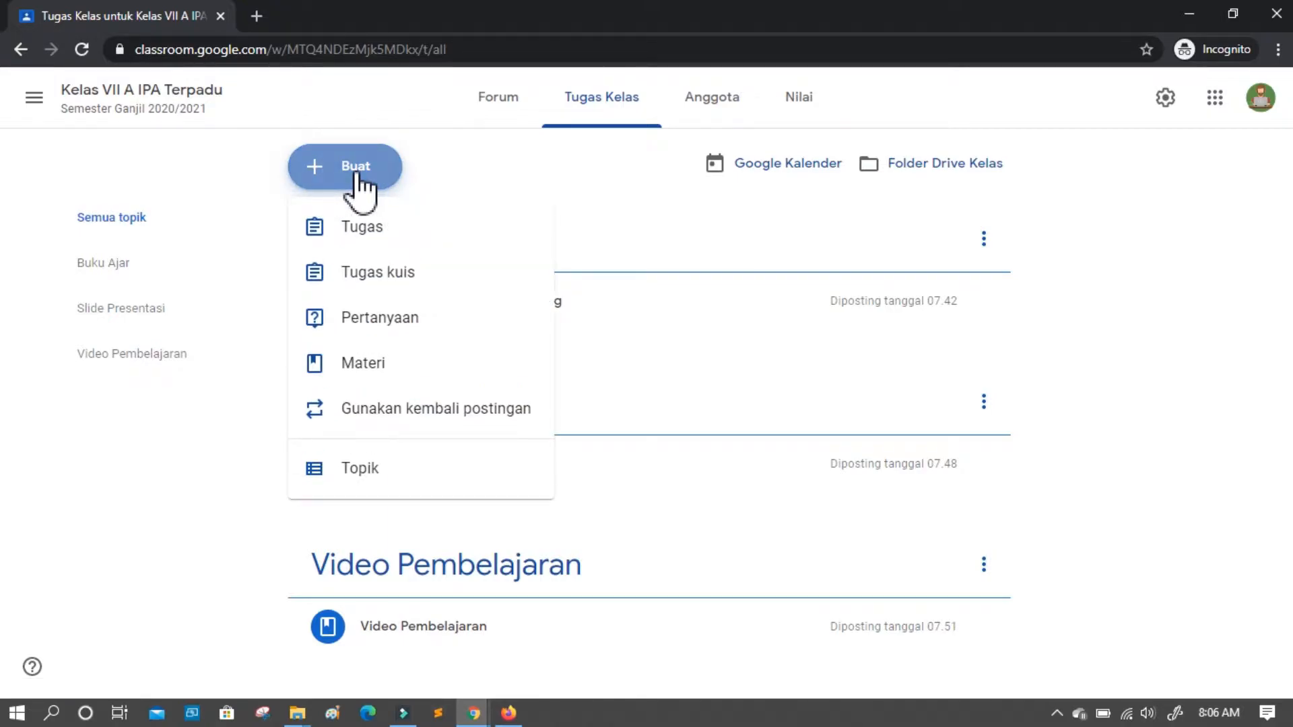
click(354, 483)
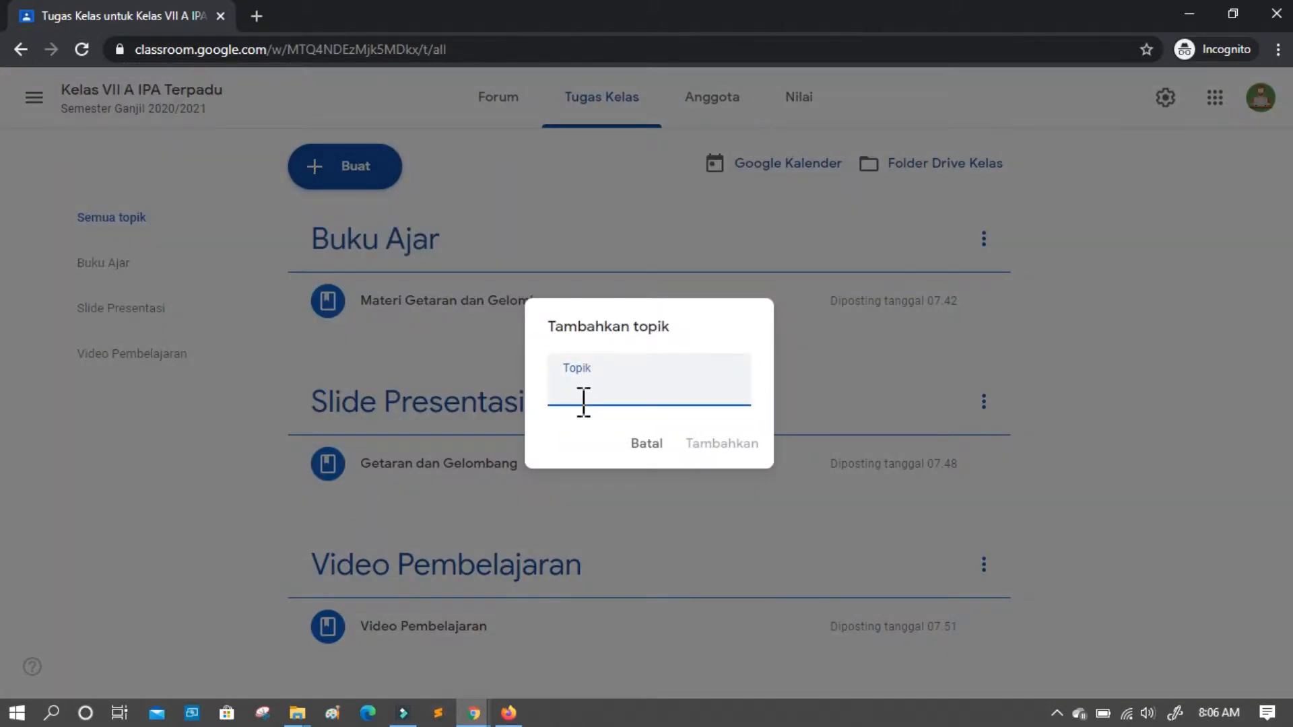
text(Penilaian Harian 1)
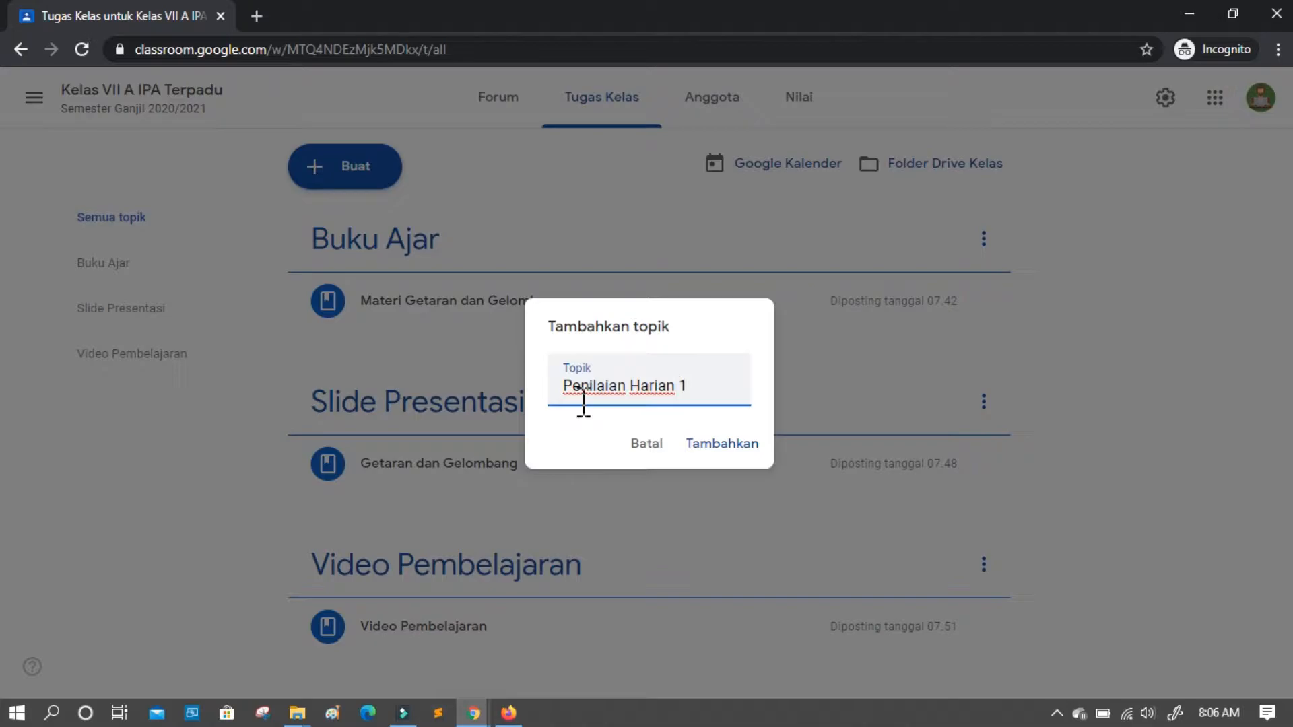
click(731, 450)
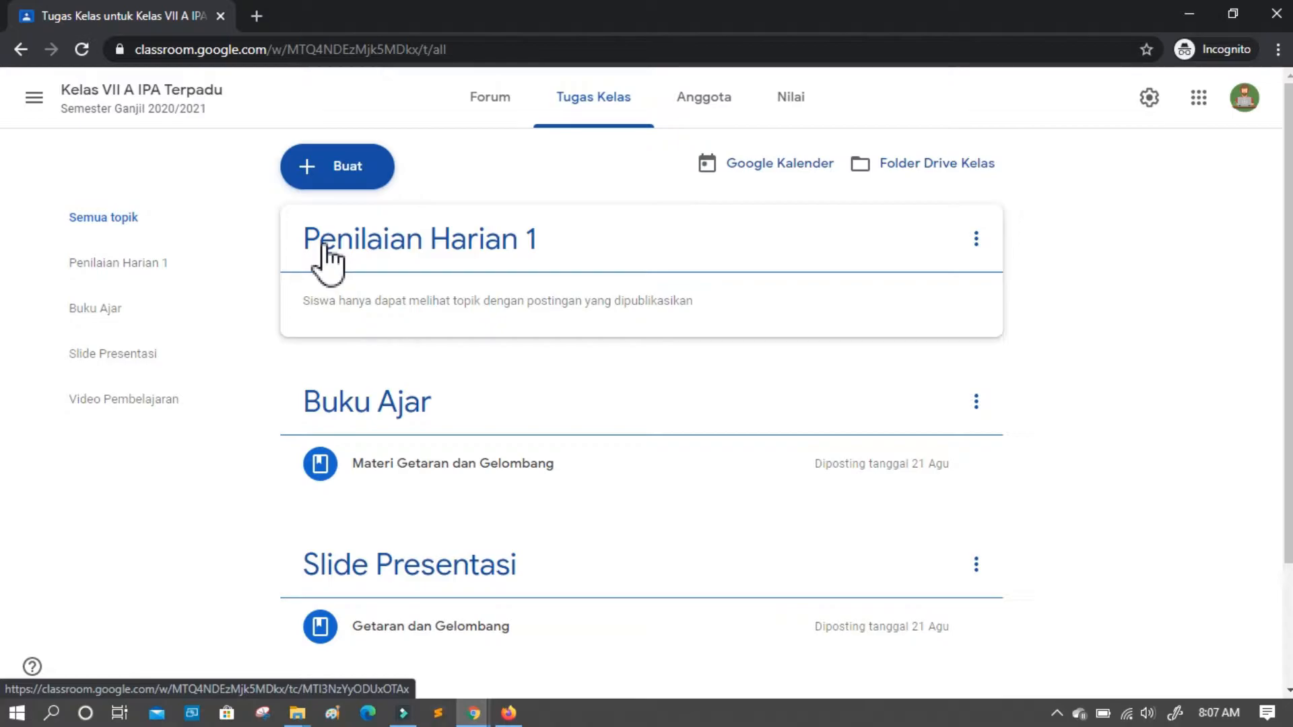
drag(326, 269, 419, 218)
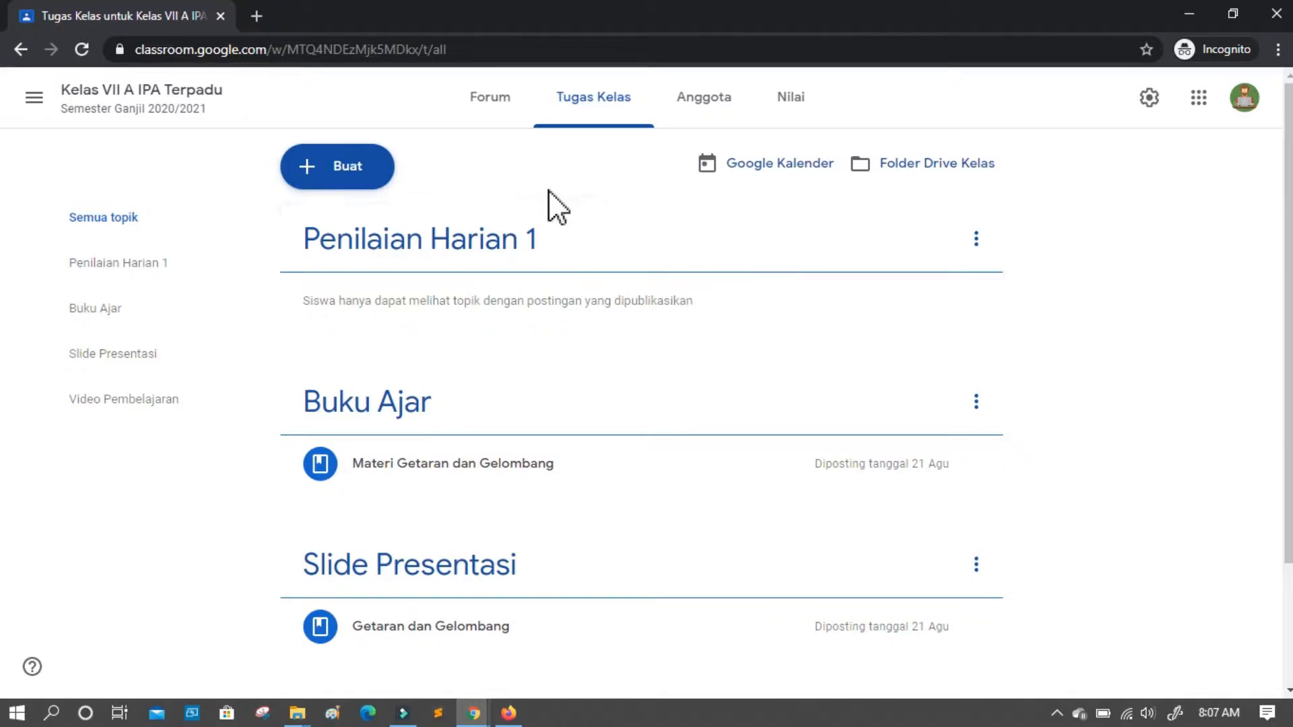
Create a quiz assignment (Tugas kuis) and title it "PH 1 - Getaran dan Gelombang".
click(333, 181)
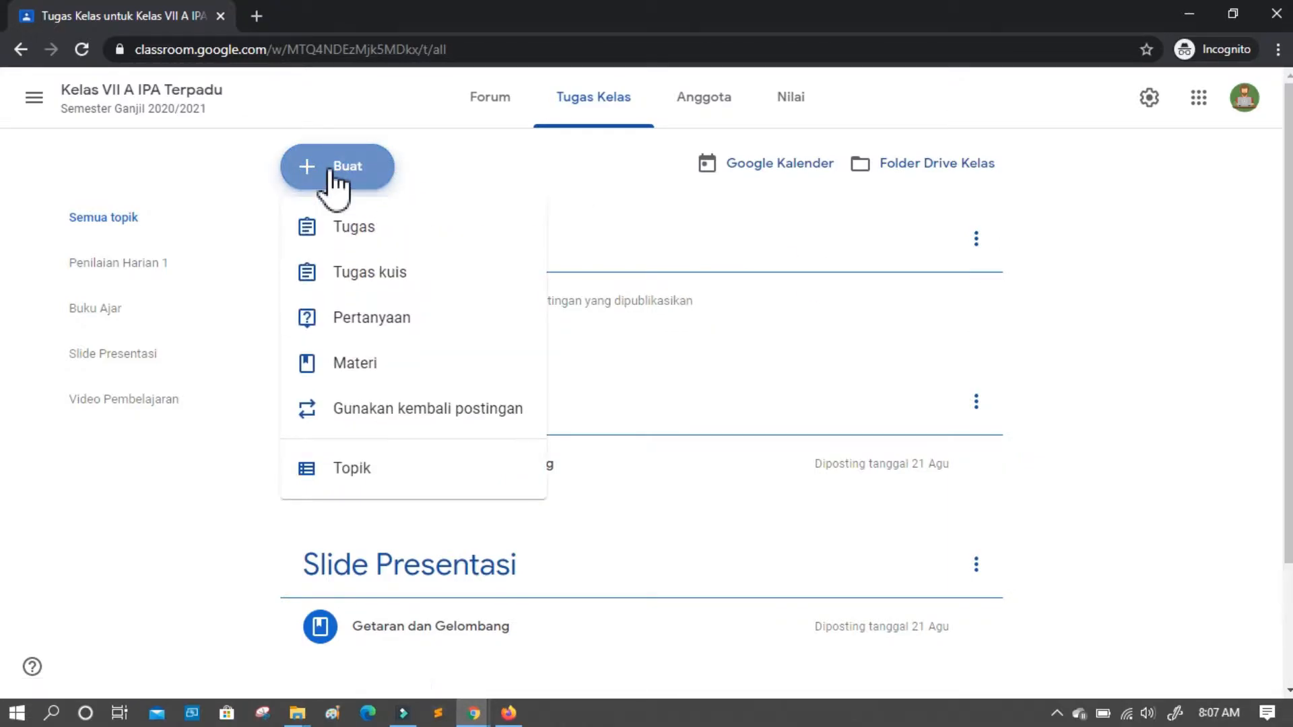
click(350, 271)
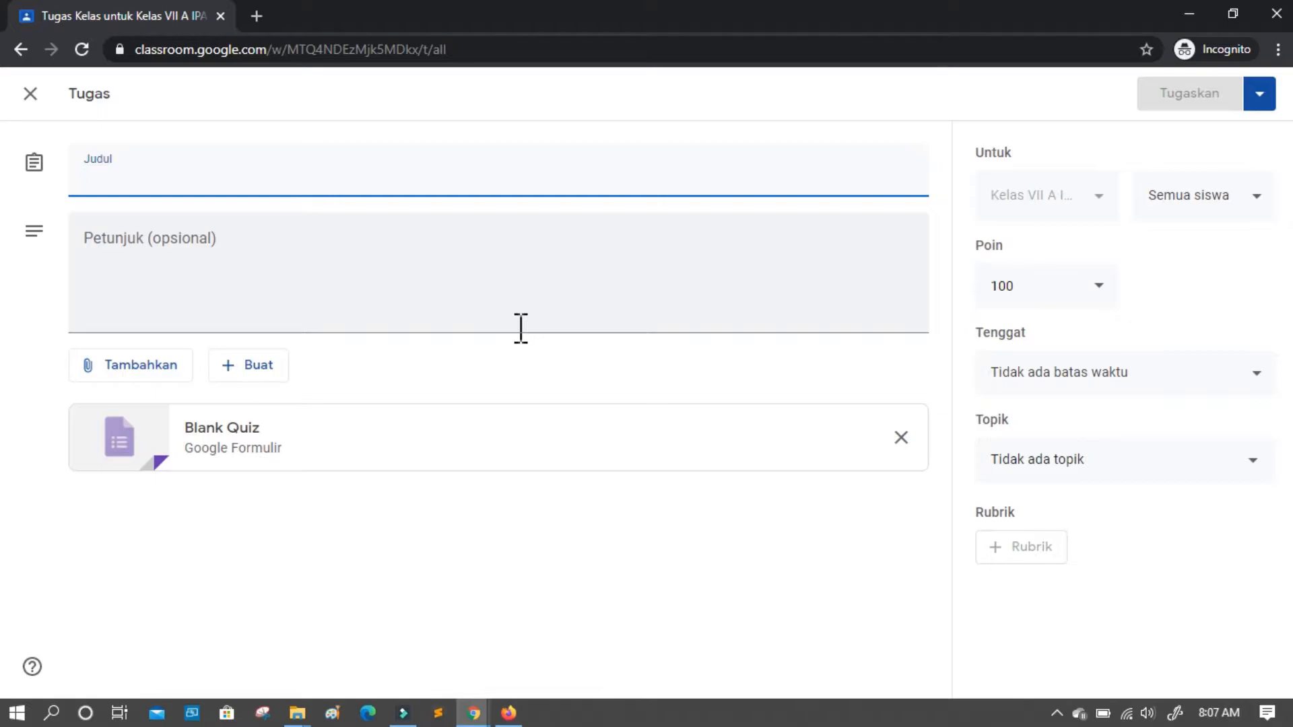
text(PH)
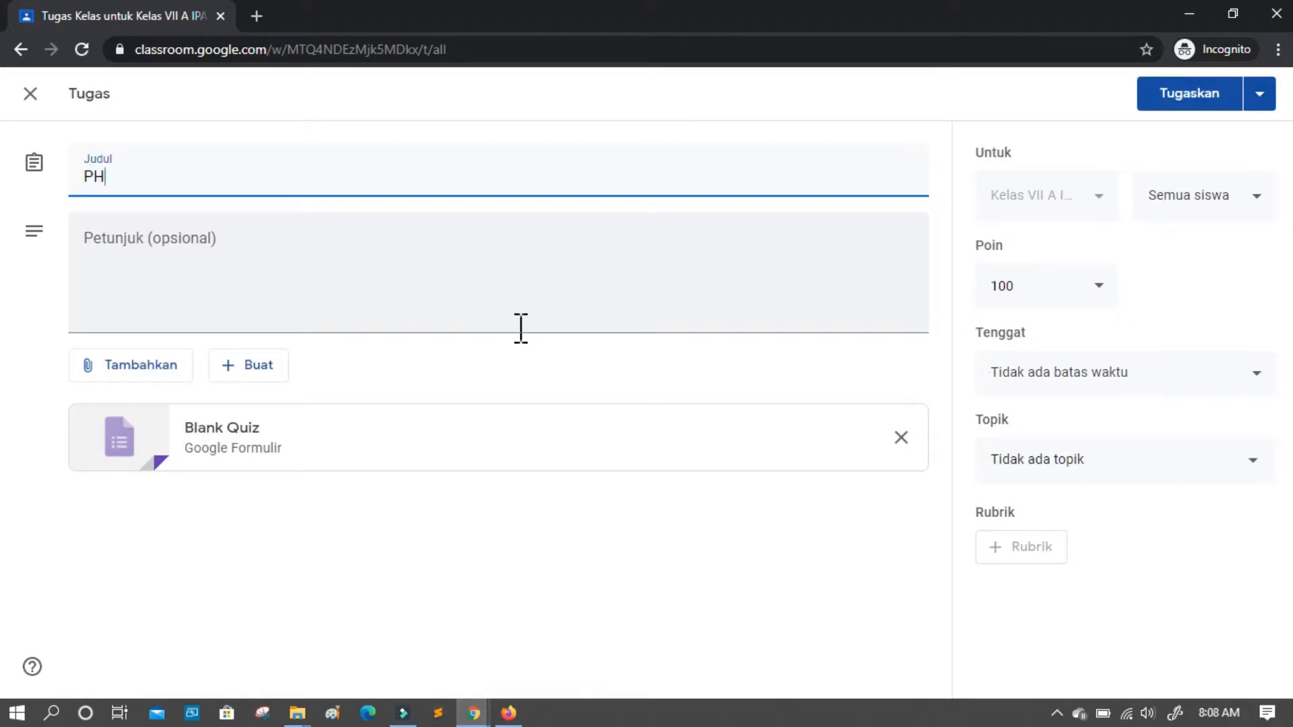
text( 1)
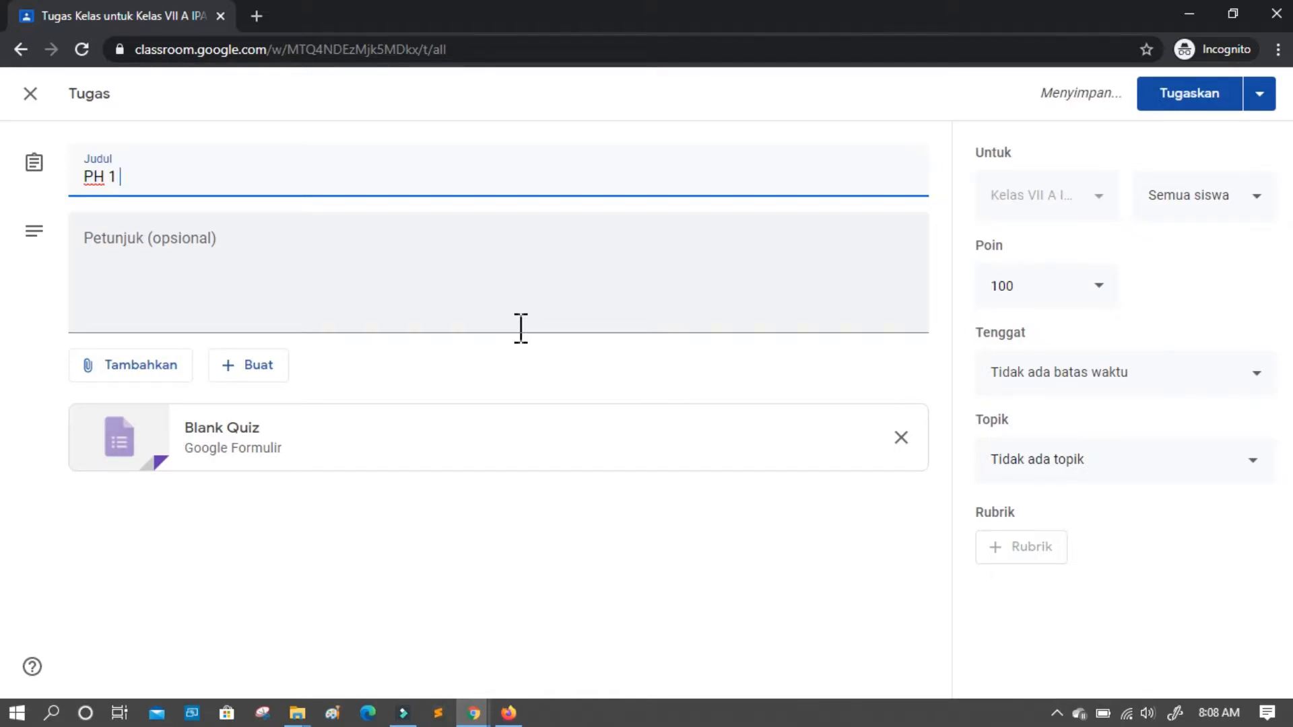
text( - Geta)
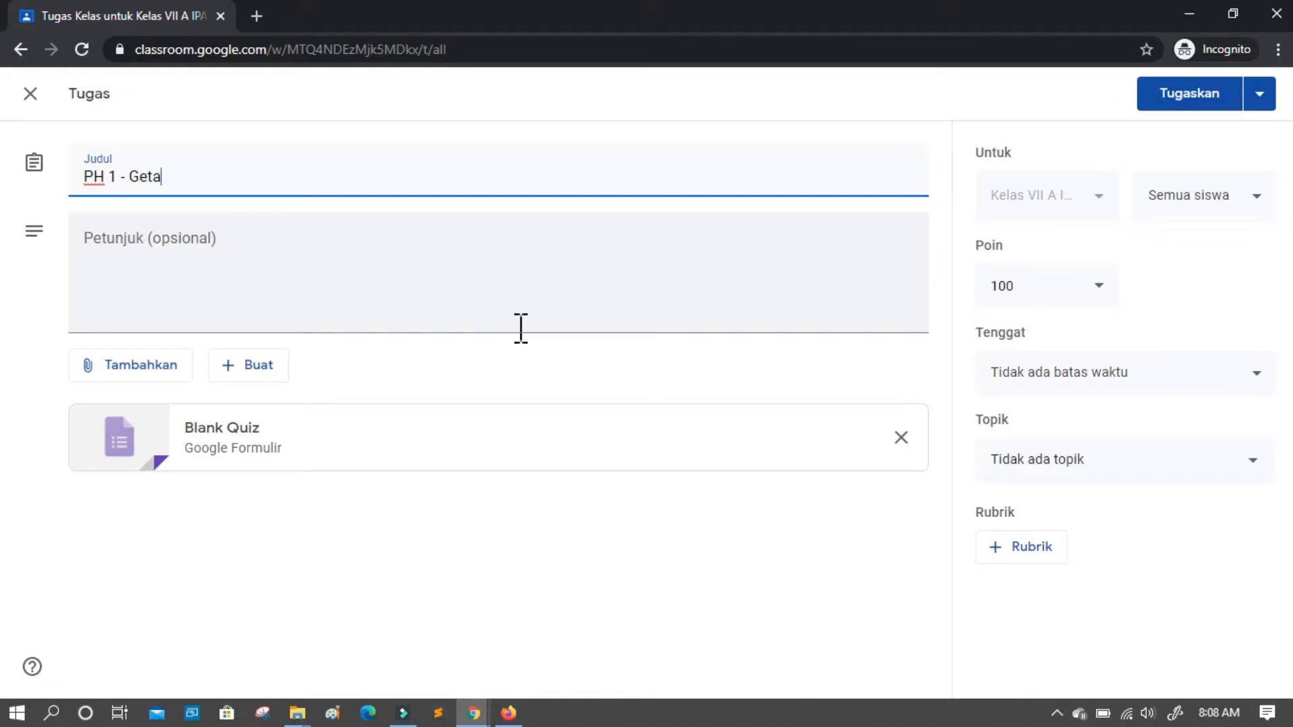
text(ran dan Gelombang)
Enter the assignment instructions "Silahkan mengerjakan ph 1 ini dengan baik".
click(371, 289)
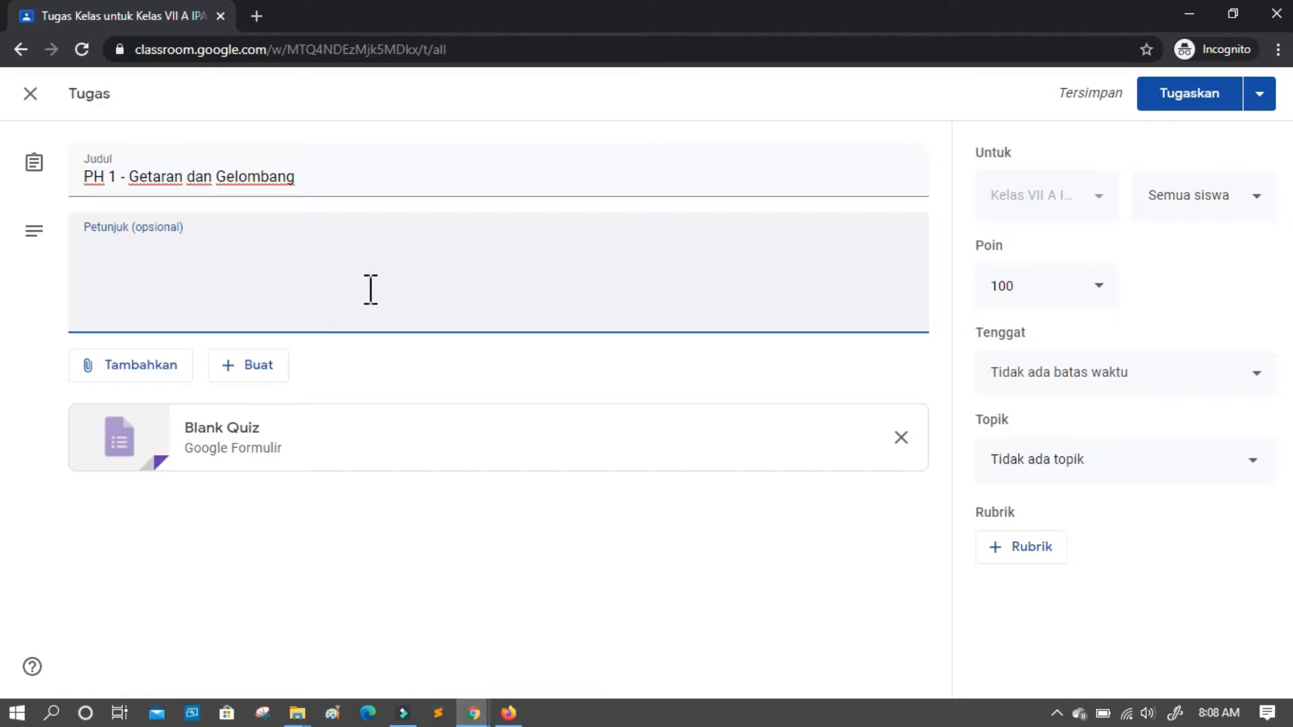
text(Silah)
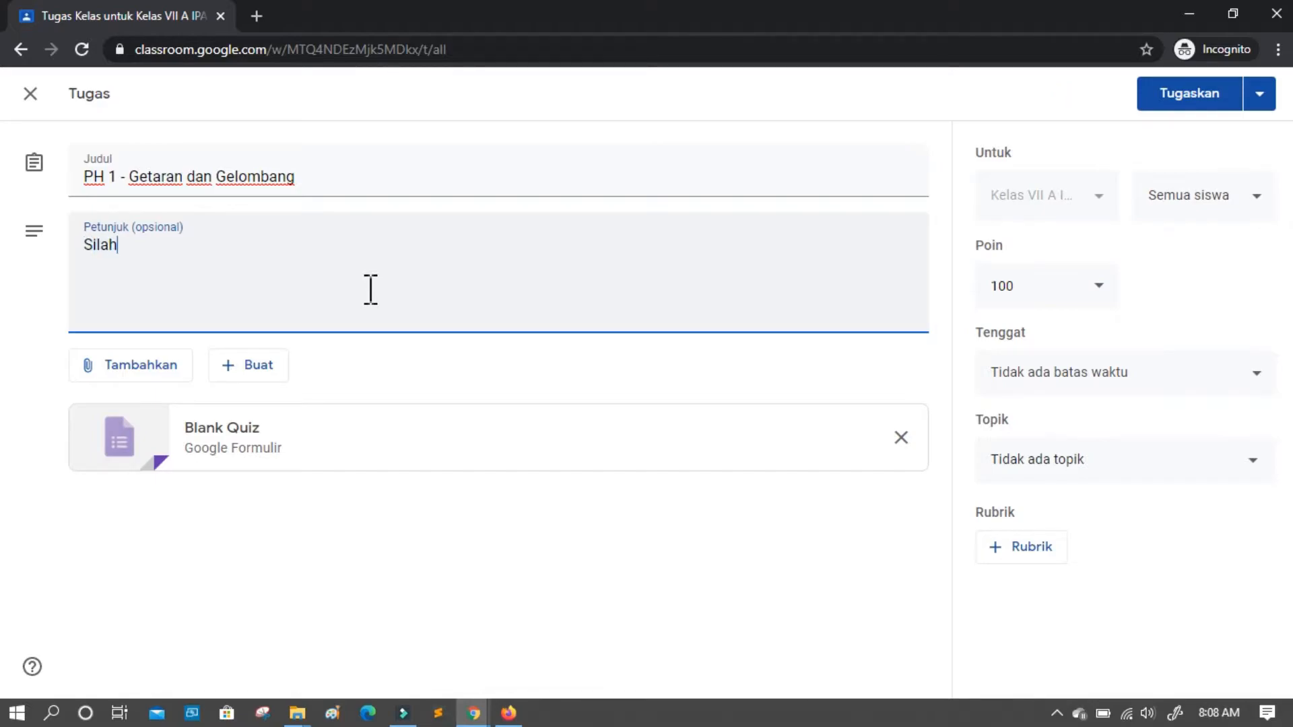
text(kan menger)
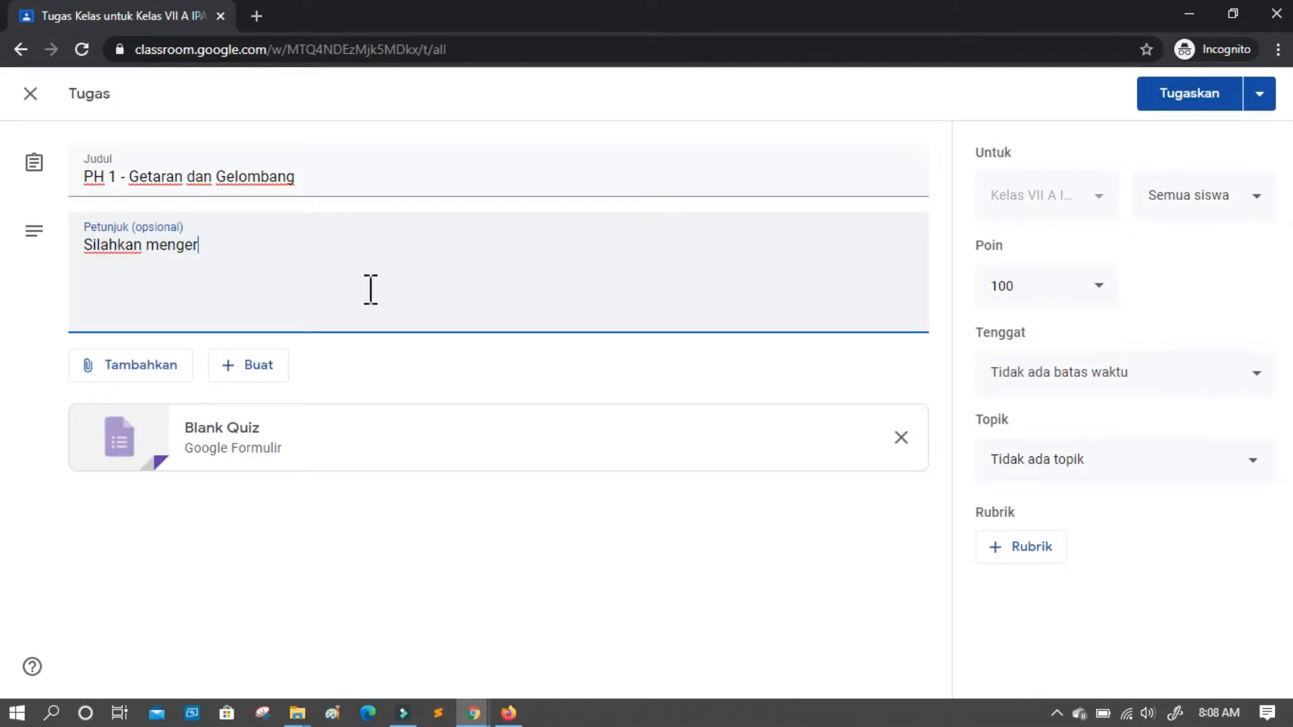
text(jakan ph 1 ini dengan baik)
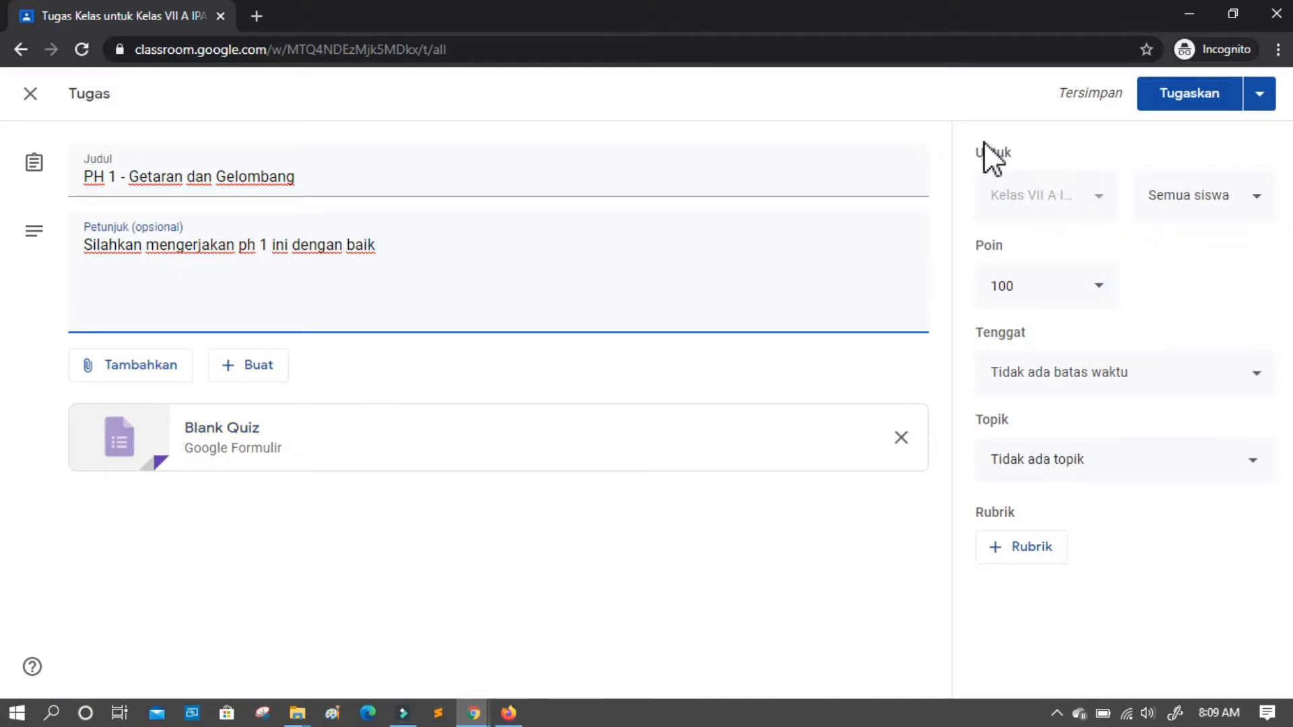
drag(983, 152, 1014, 153)
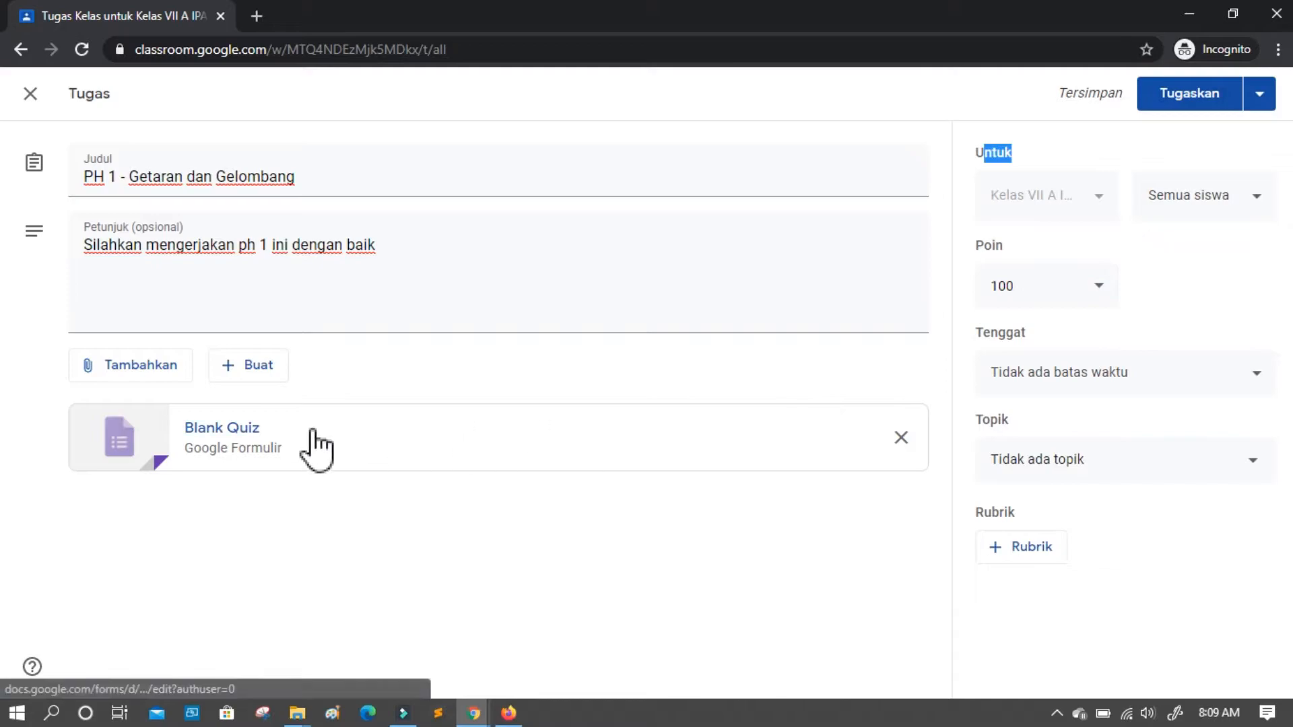
Open the attached Blank Quiz form, change its heading to "Penilaian Harian 1" and dismiss the quiz tour offer.
click(237, 432)
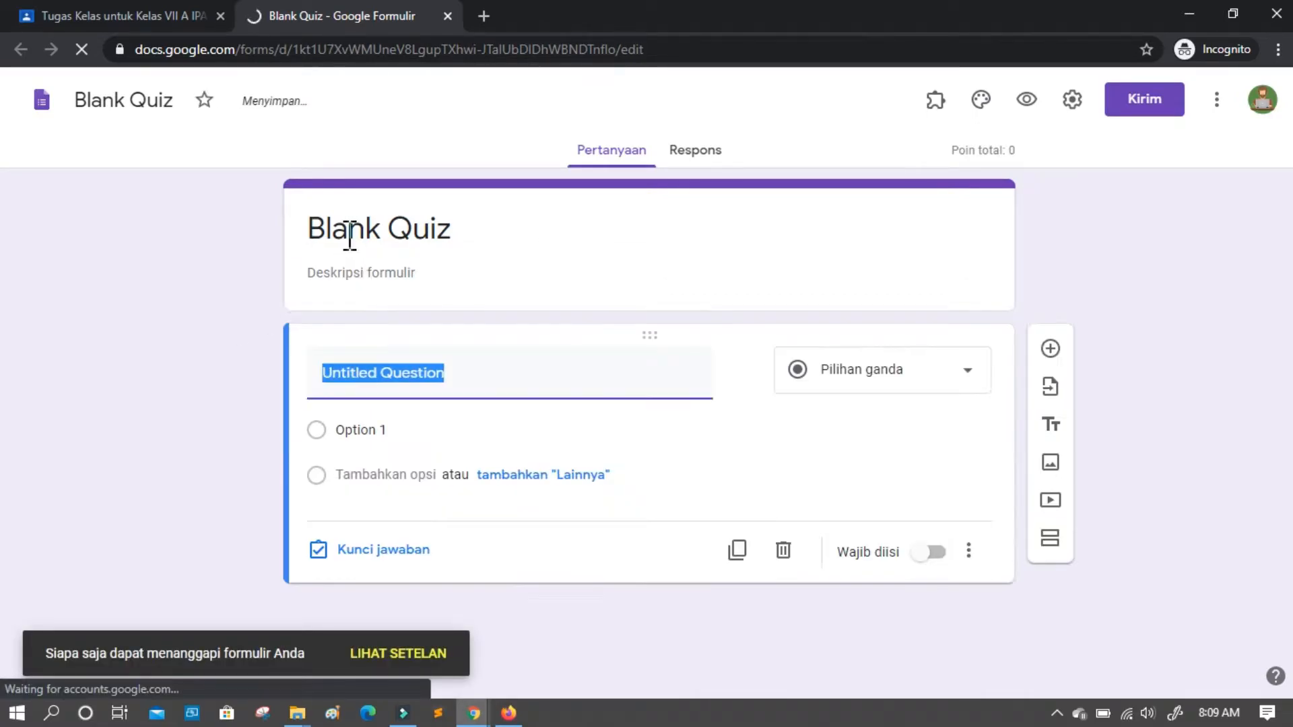
click(350, 235)
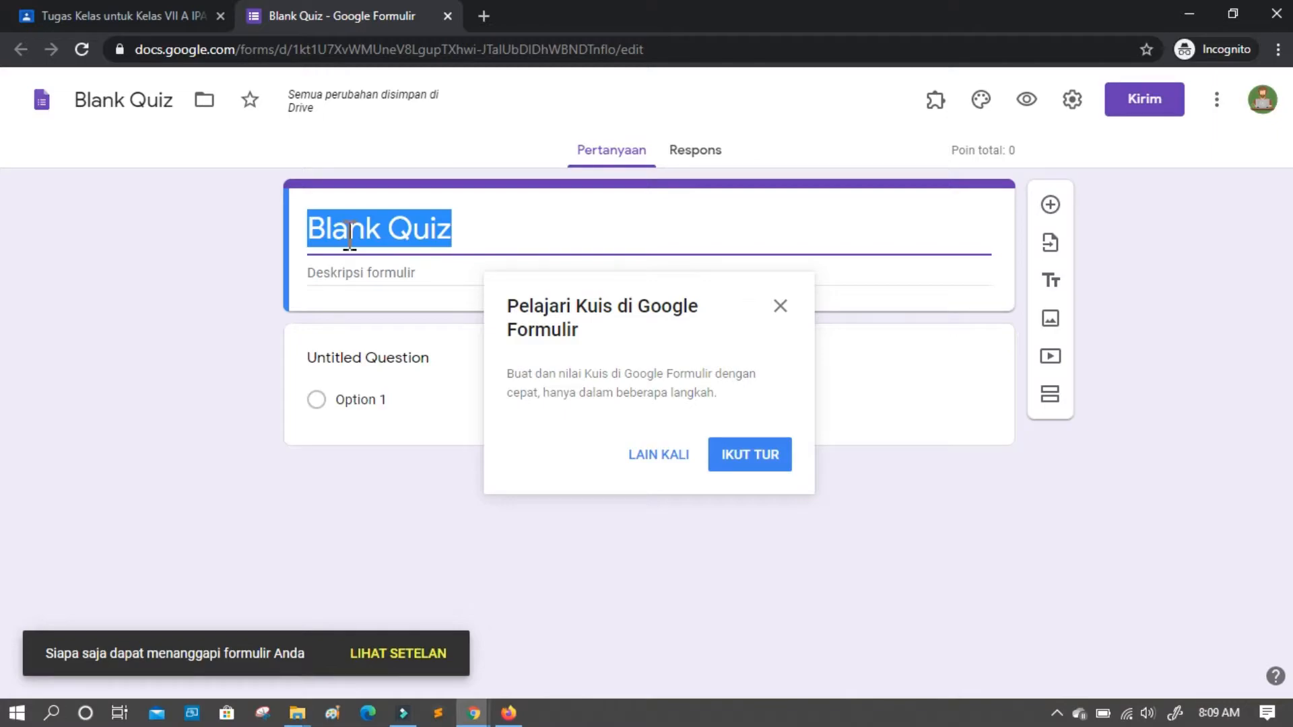
text(Pe)
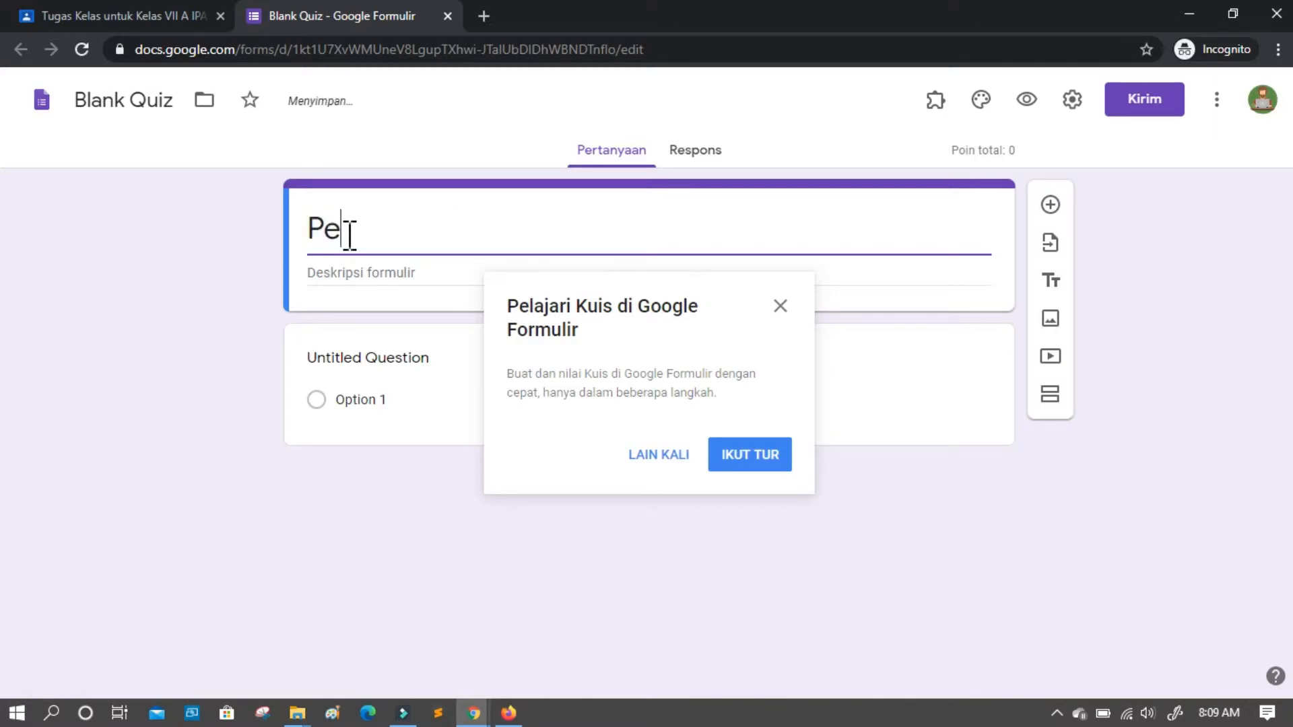
text(milain)
key(BackSpace)
text(an Haria)
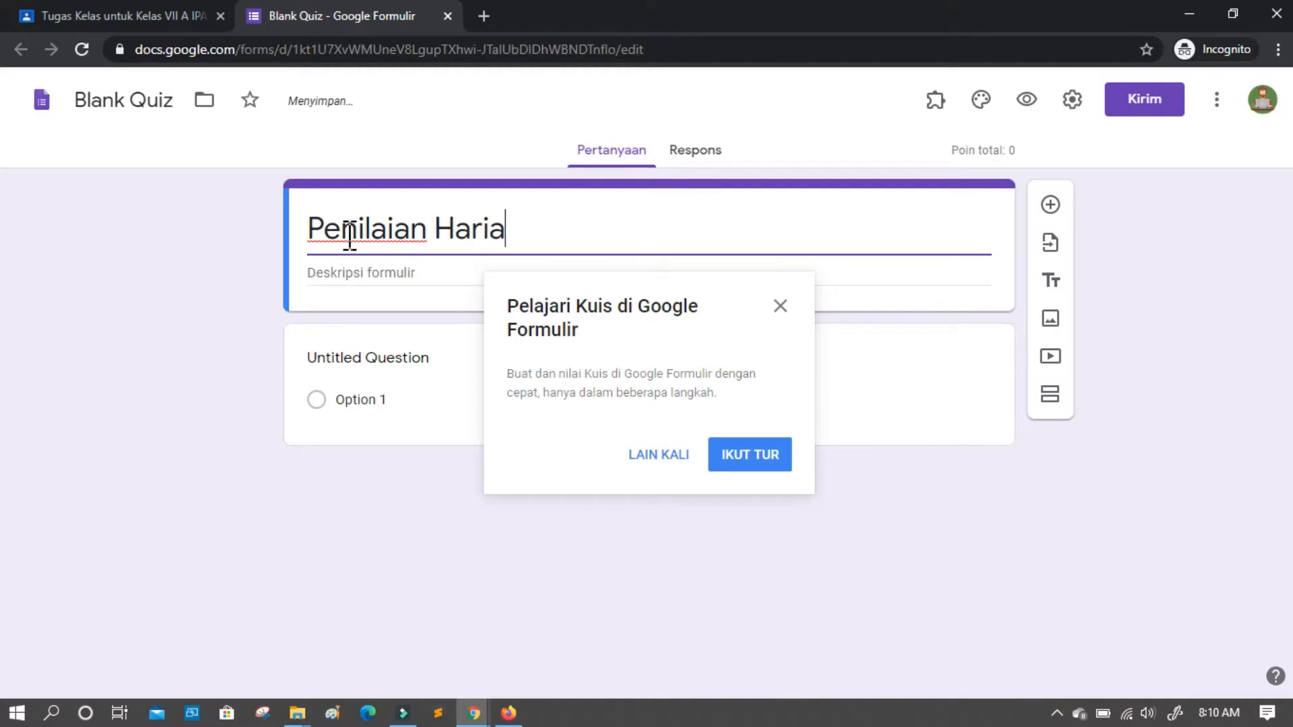
text(n 1)
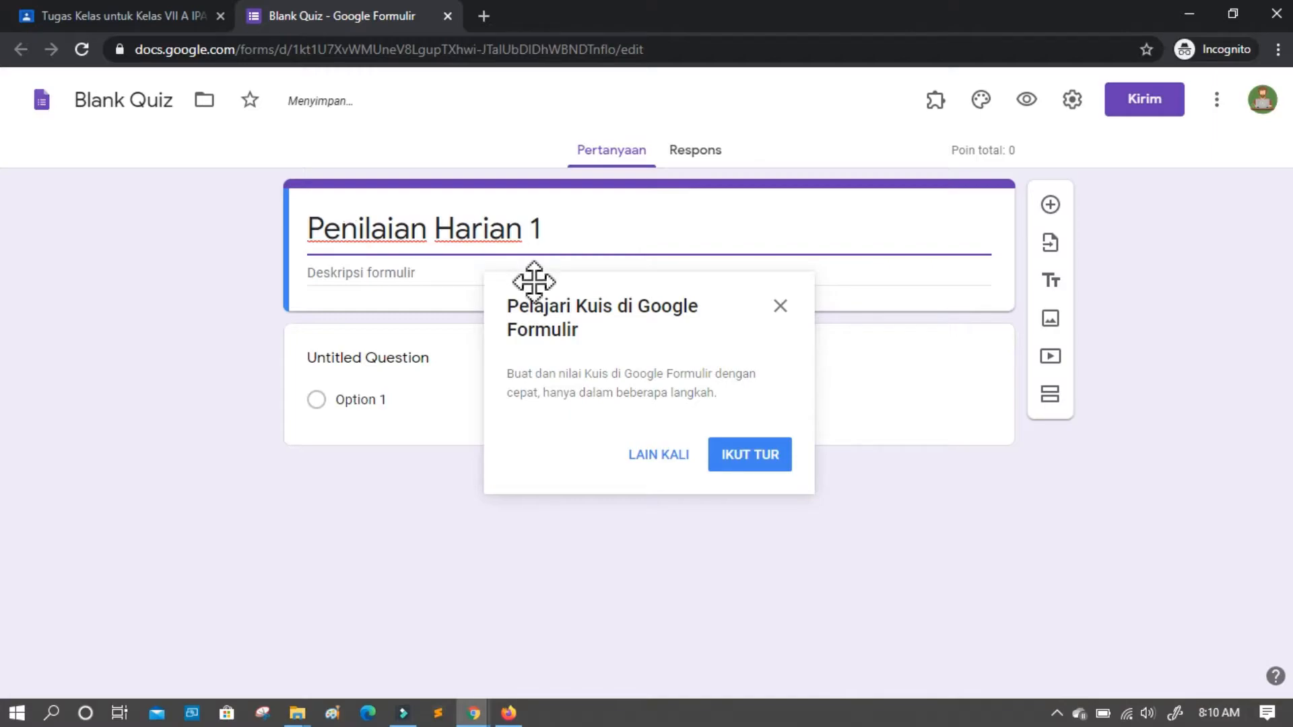
click(779, 306)
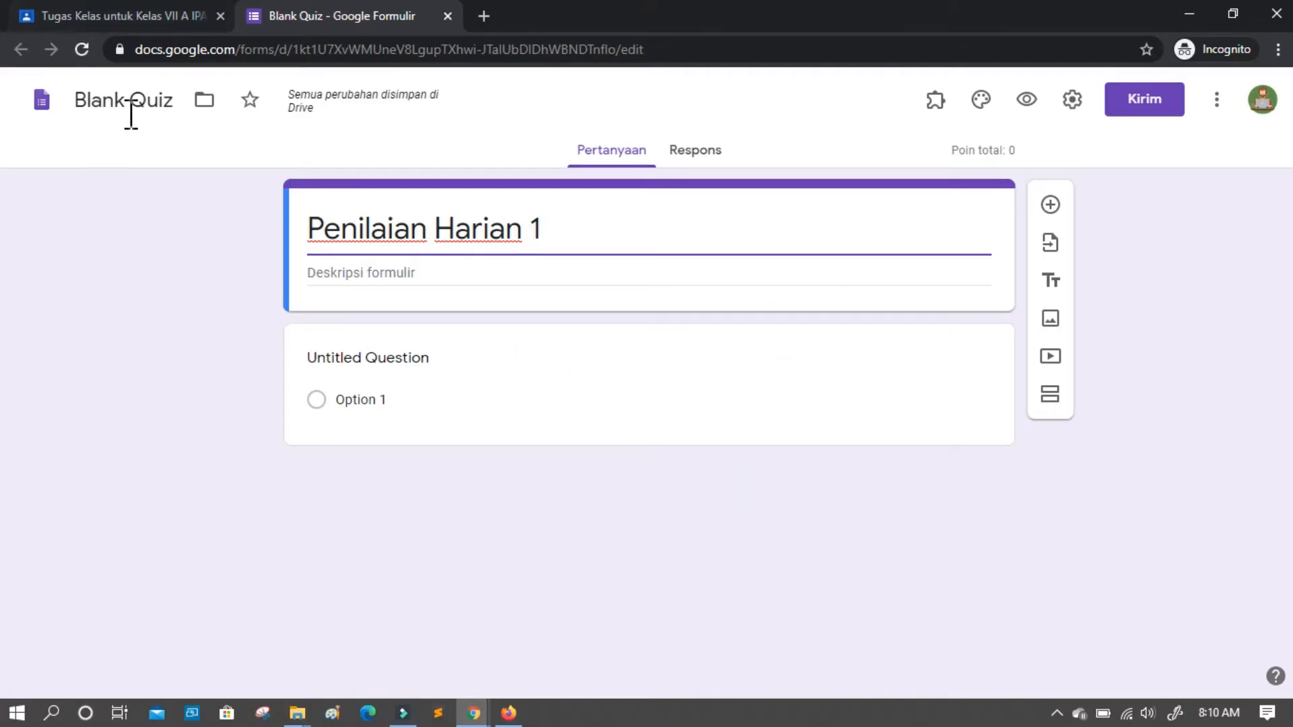
click(421, 239)
Rename the form file from Blank Quiz to "Penilaian Harian 1".
click(148, 106)
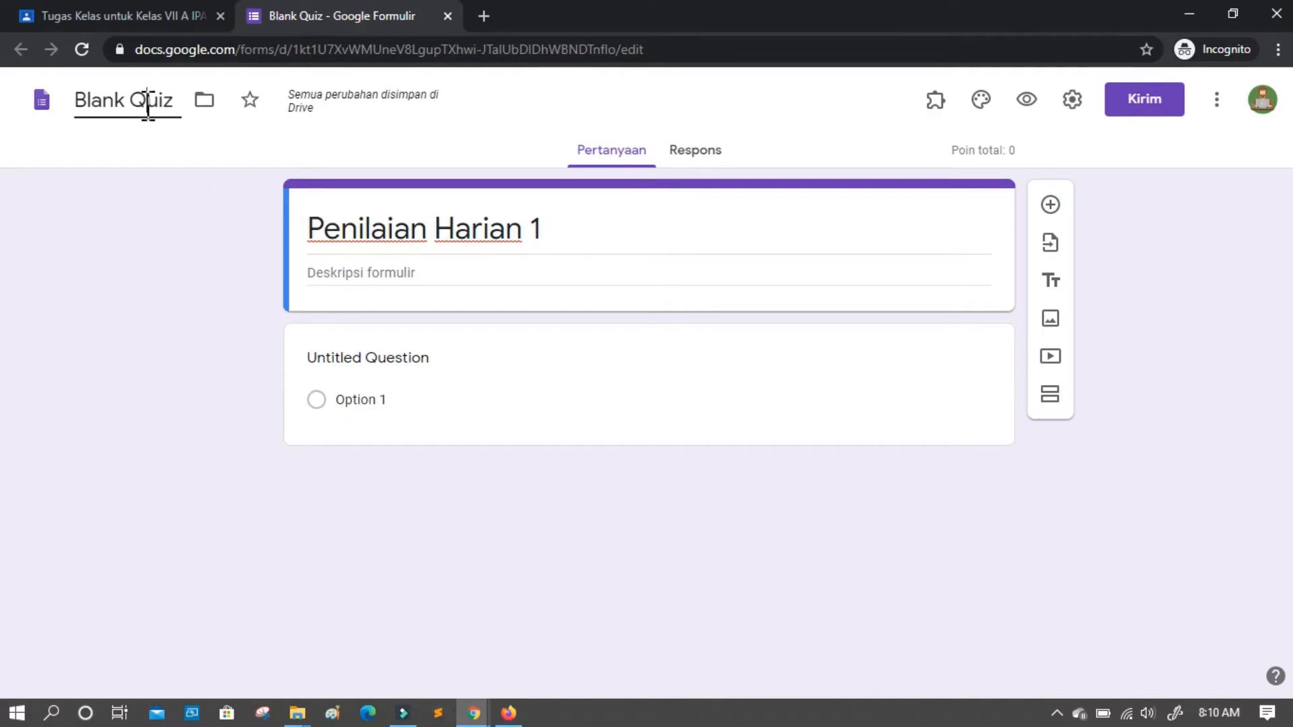
double_click(106, 101)
double_click(106, 101)
double_click(106, 101)
triple_click(87, 103)
text(Penila)
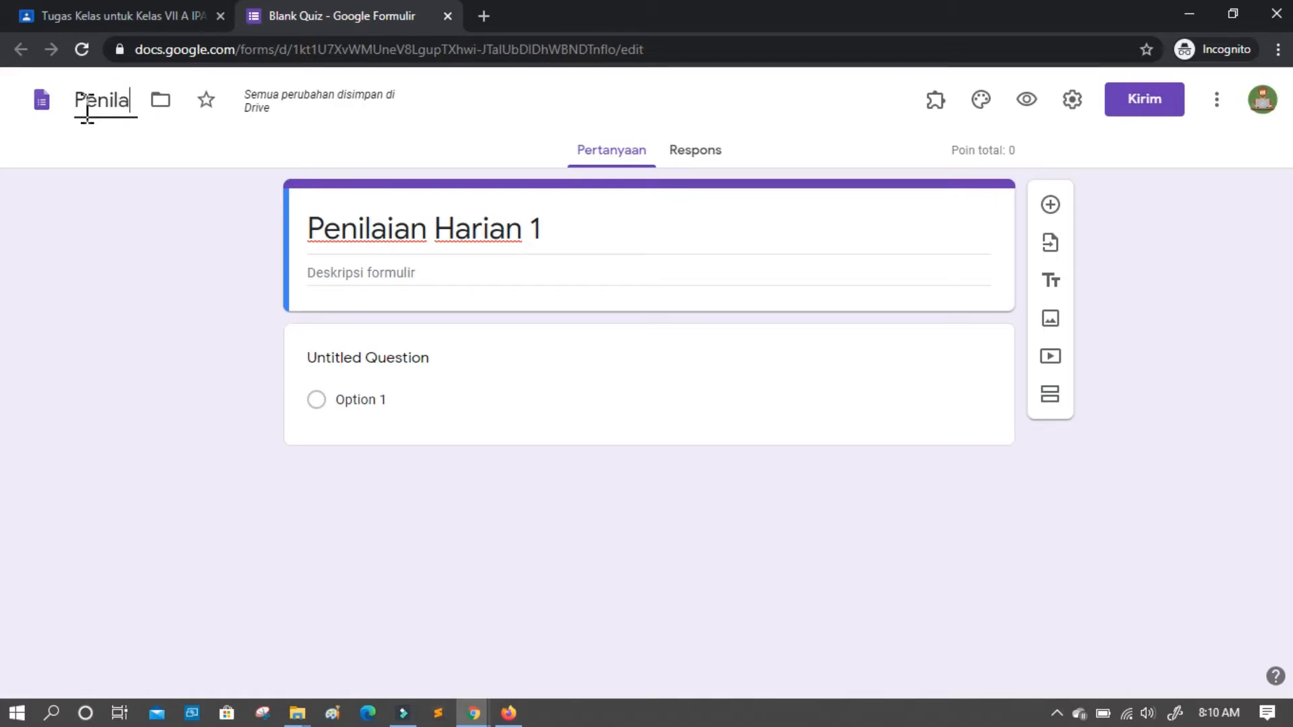
text(ian H)
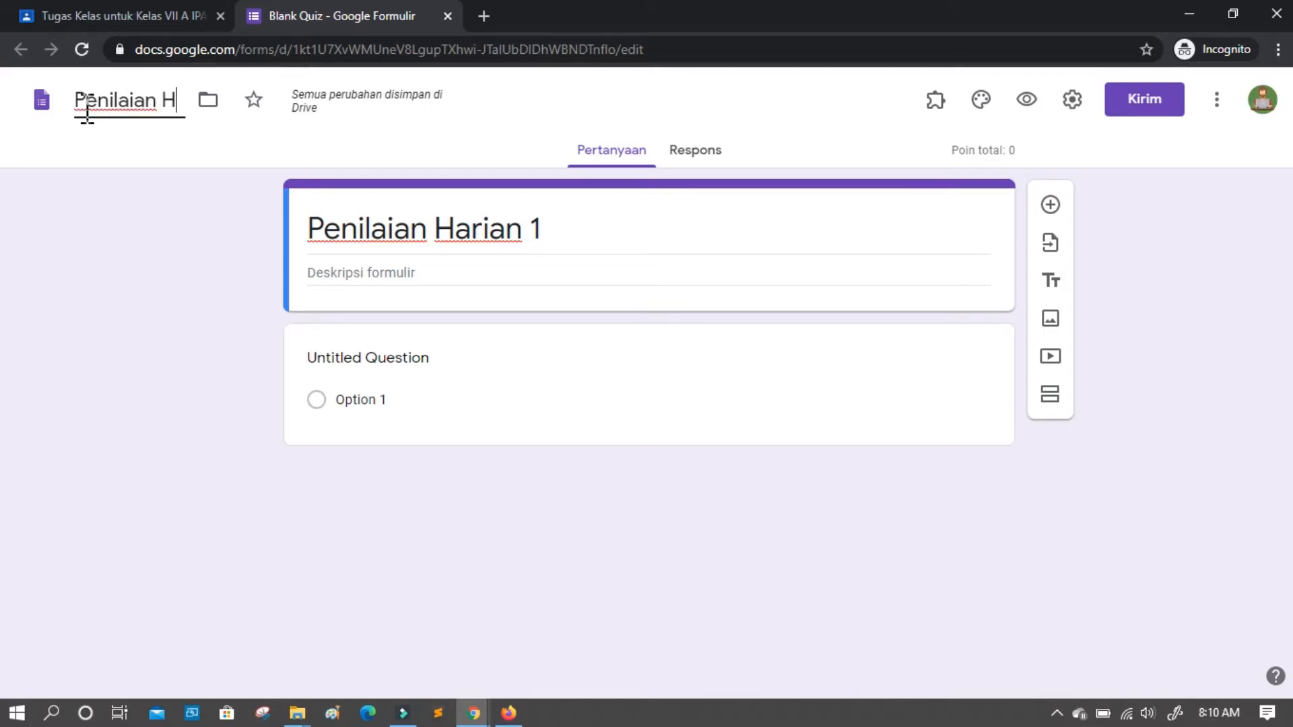
text(arian 1)
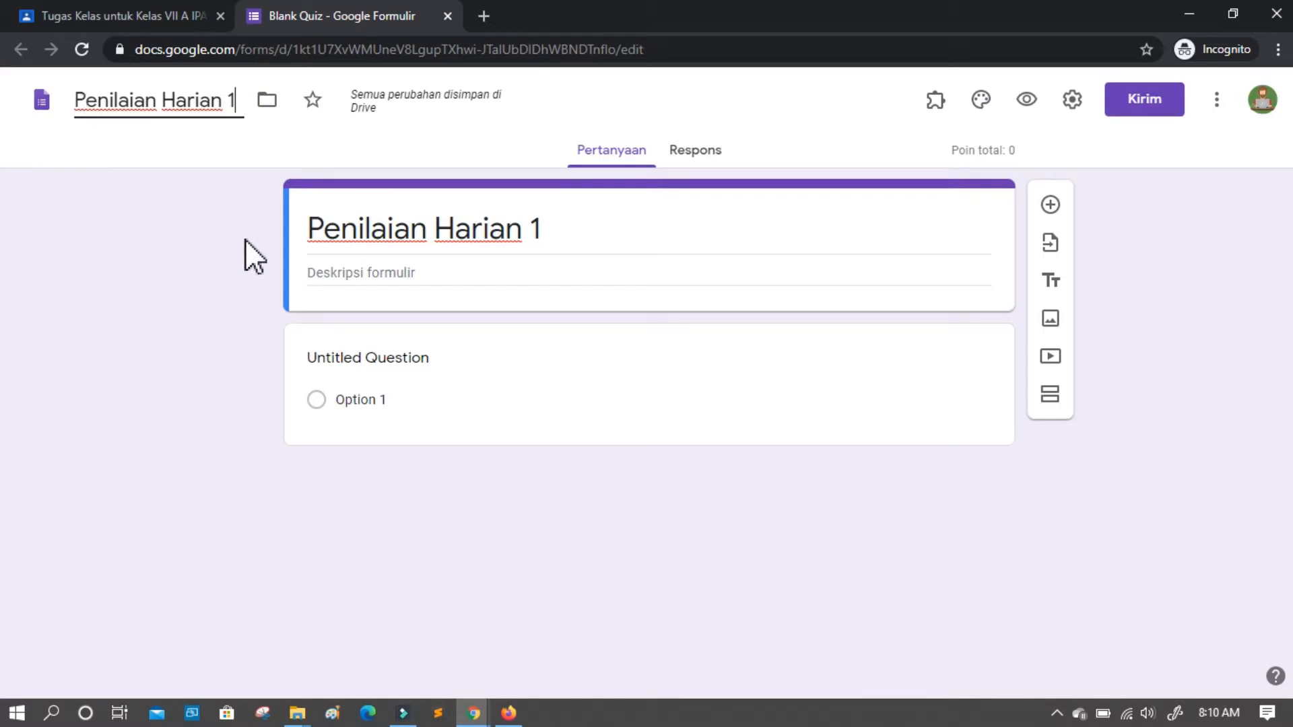
click(381, 272)
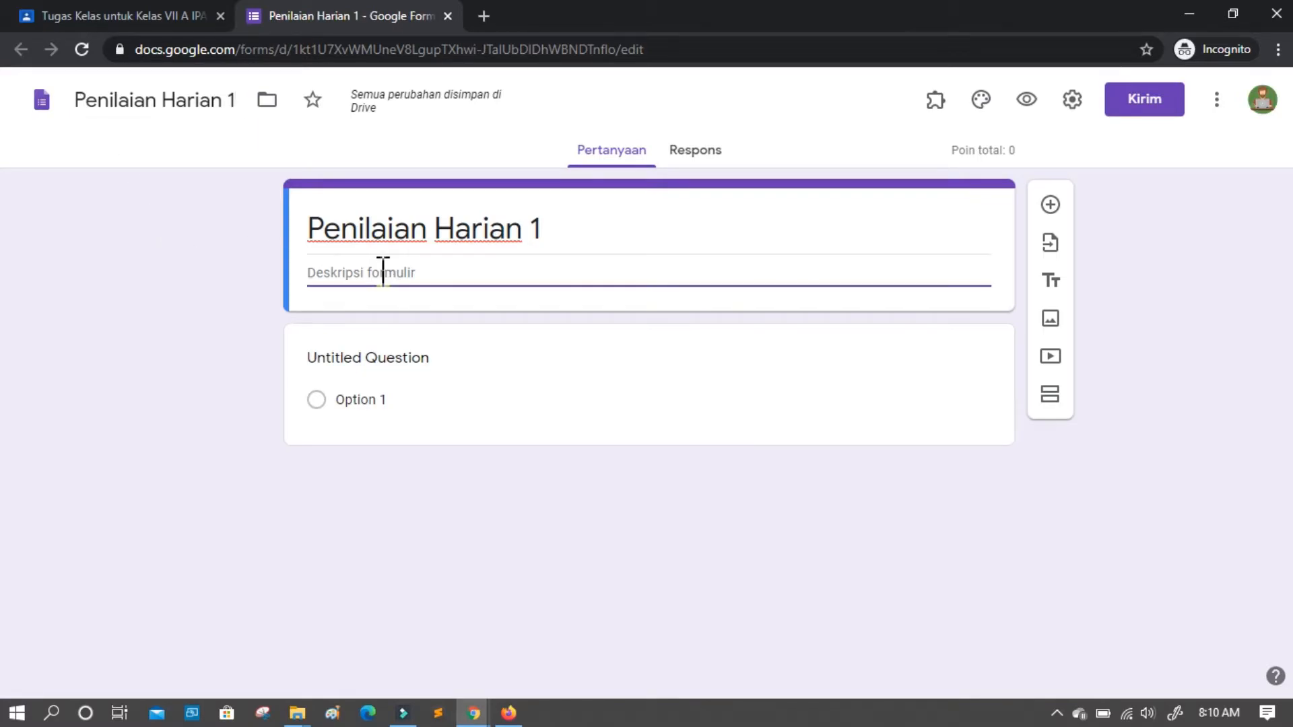
Replace the text of the untitled first question with "Nama Siswa".
click(397, 358)
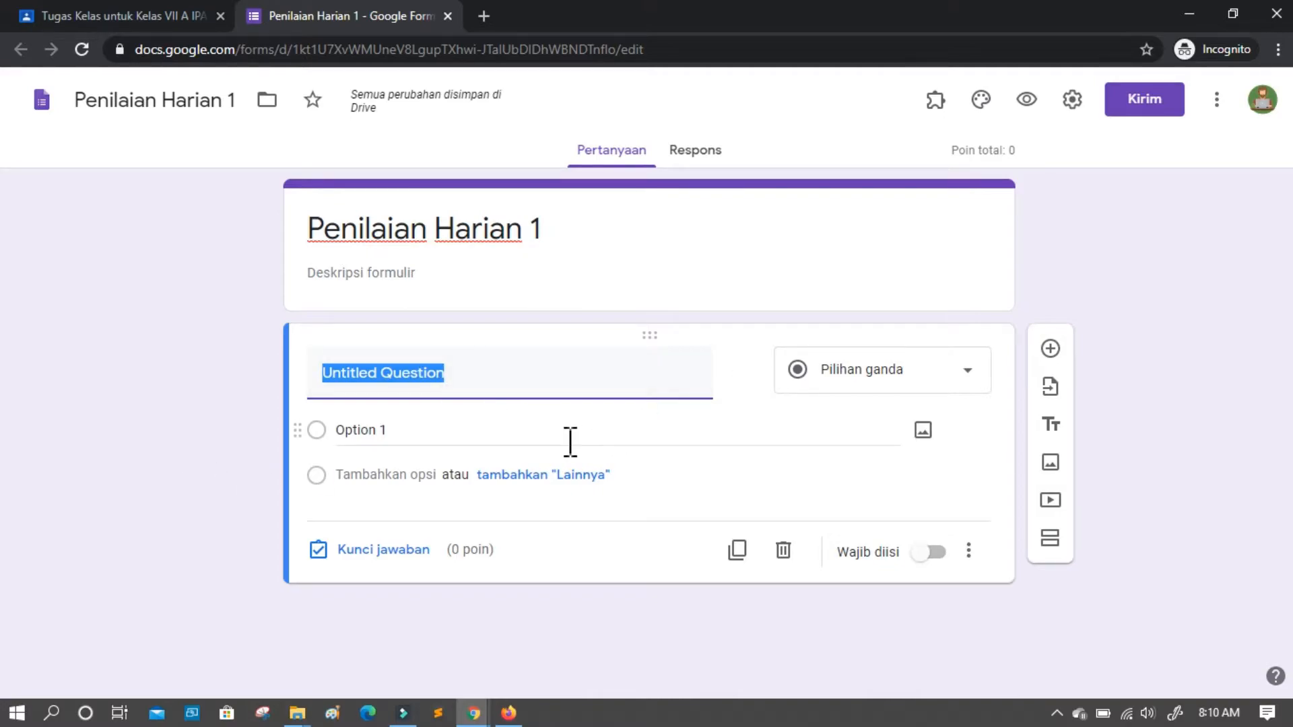
text(Nama )
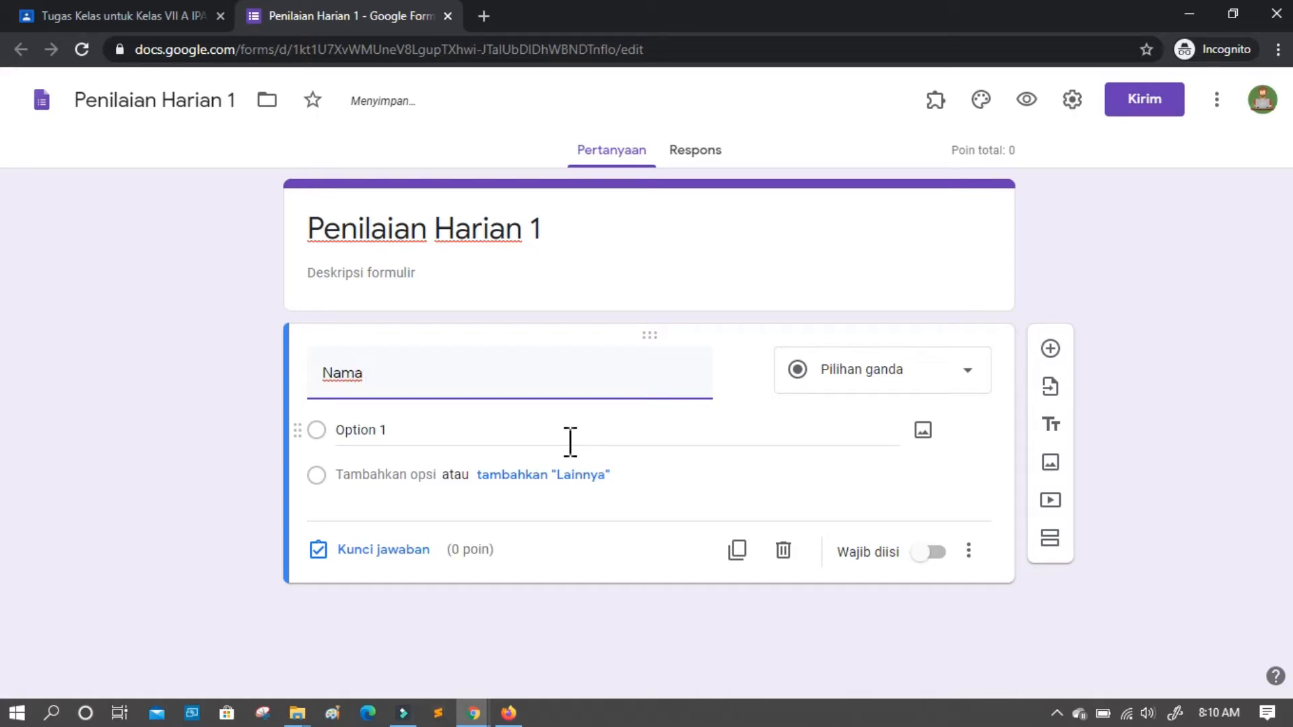
text(Siswa)
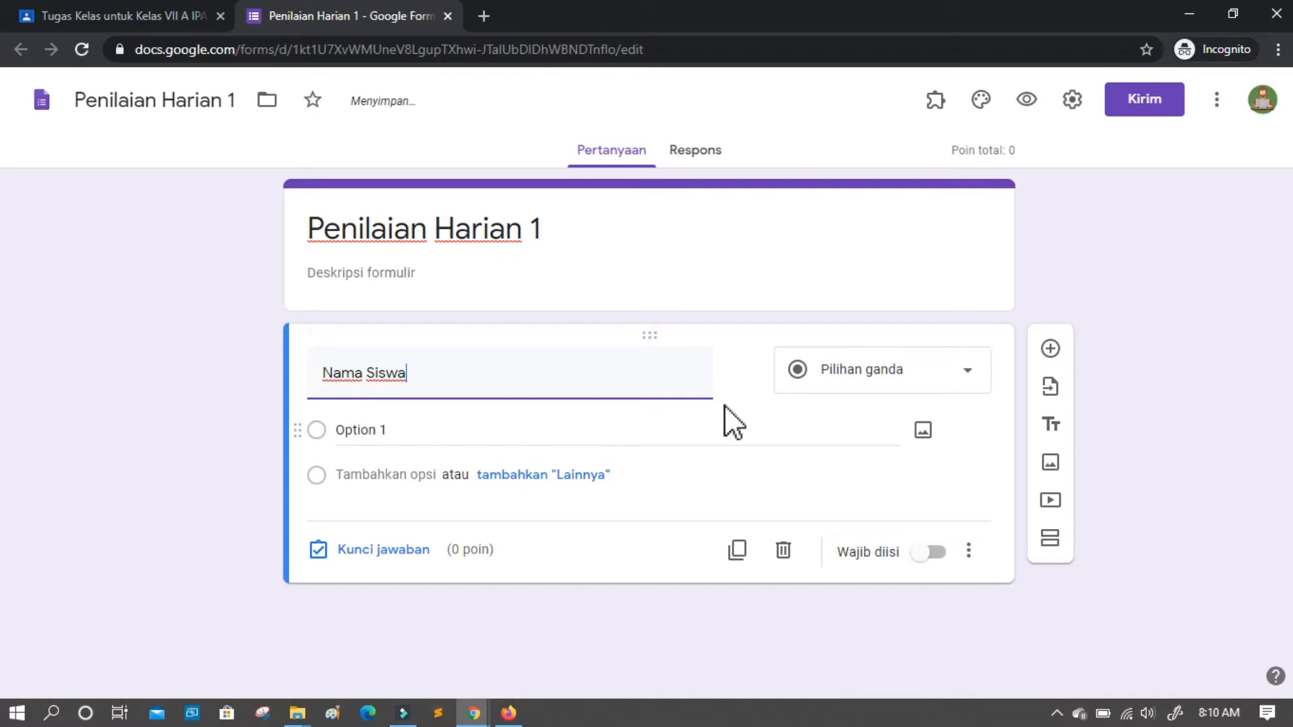
Set the Nama Siswa question's type to Jawaban singkat (short answer).
click(889, 386)
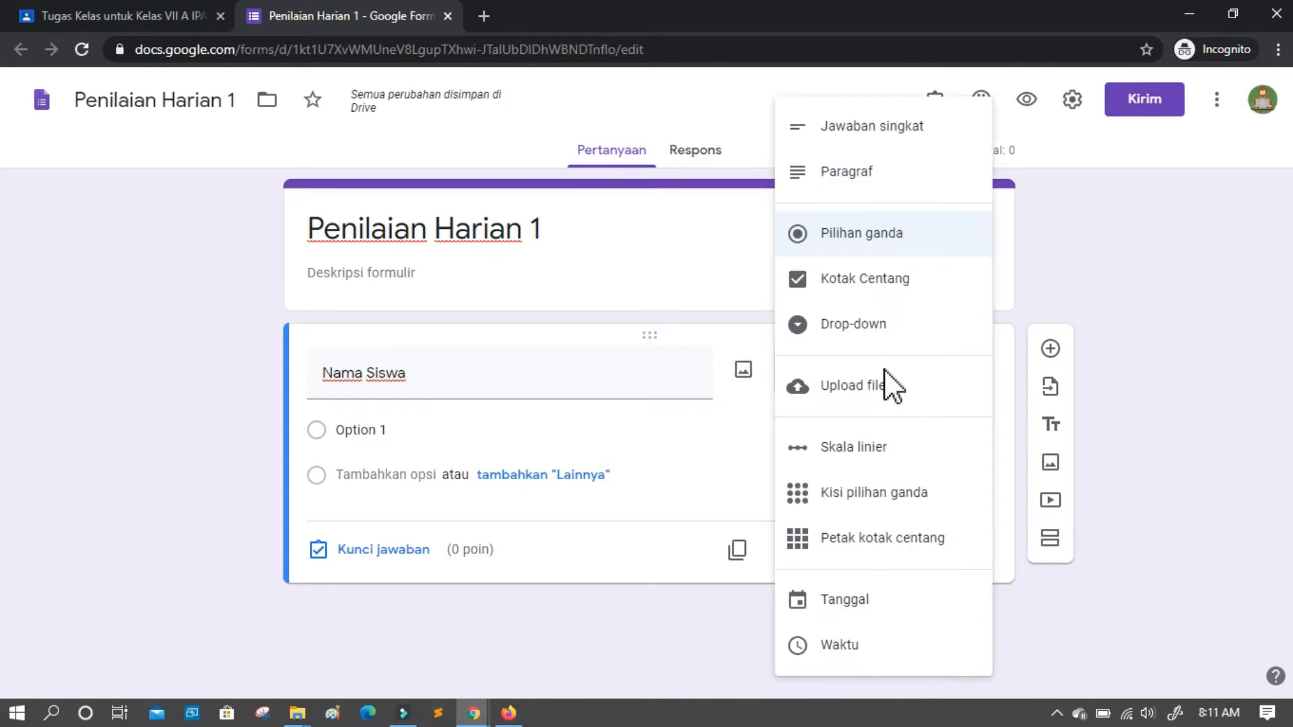
click(537, 384)
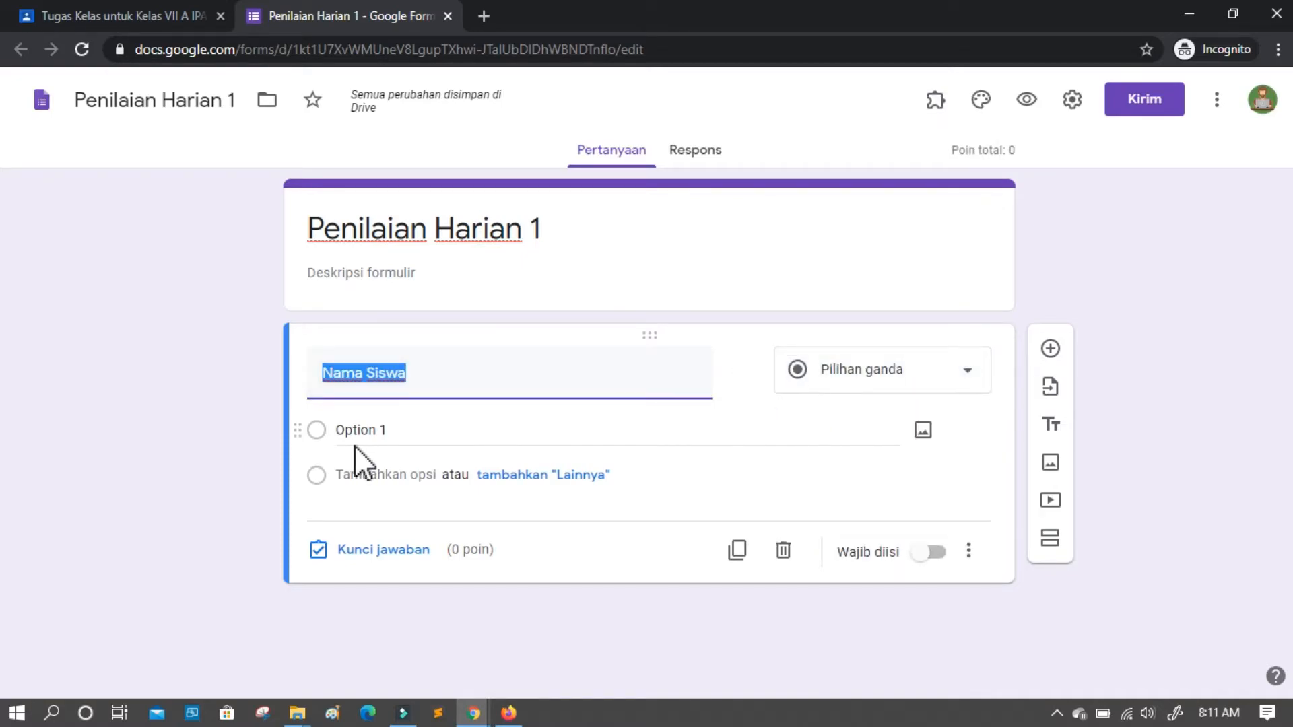
click(833, 395)
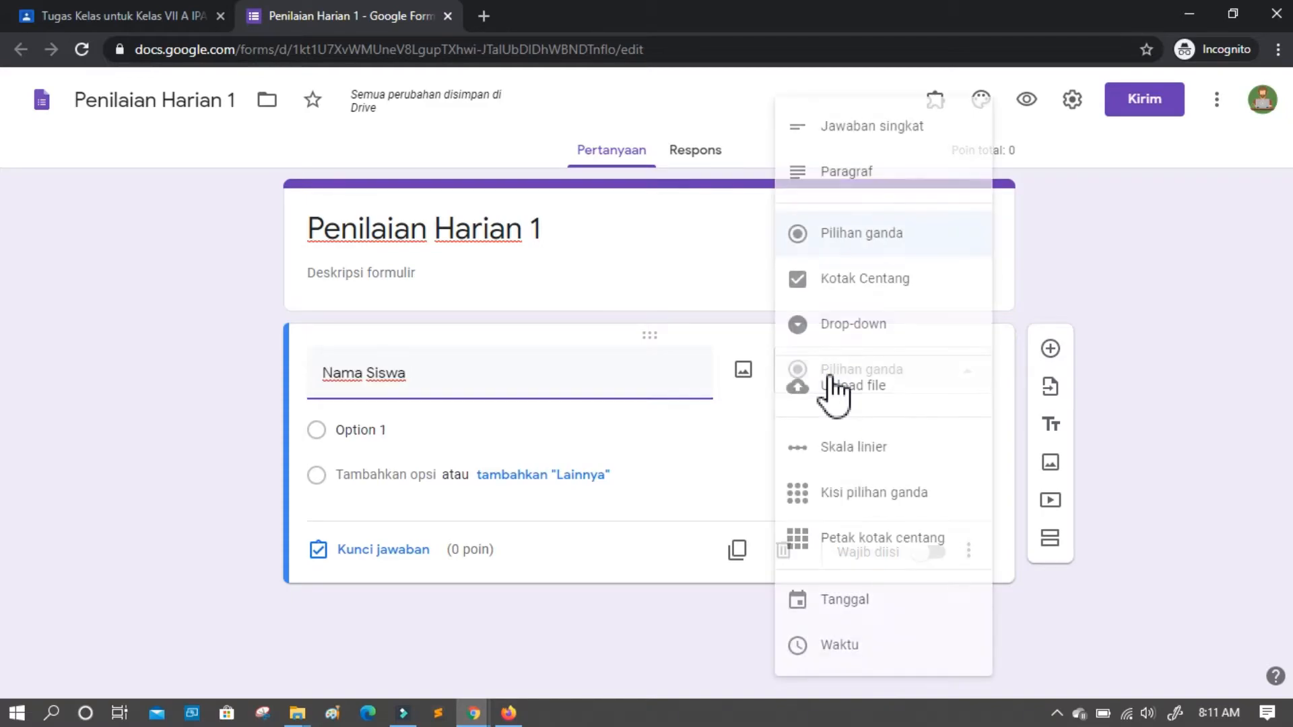
click(924, 123)
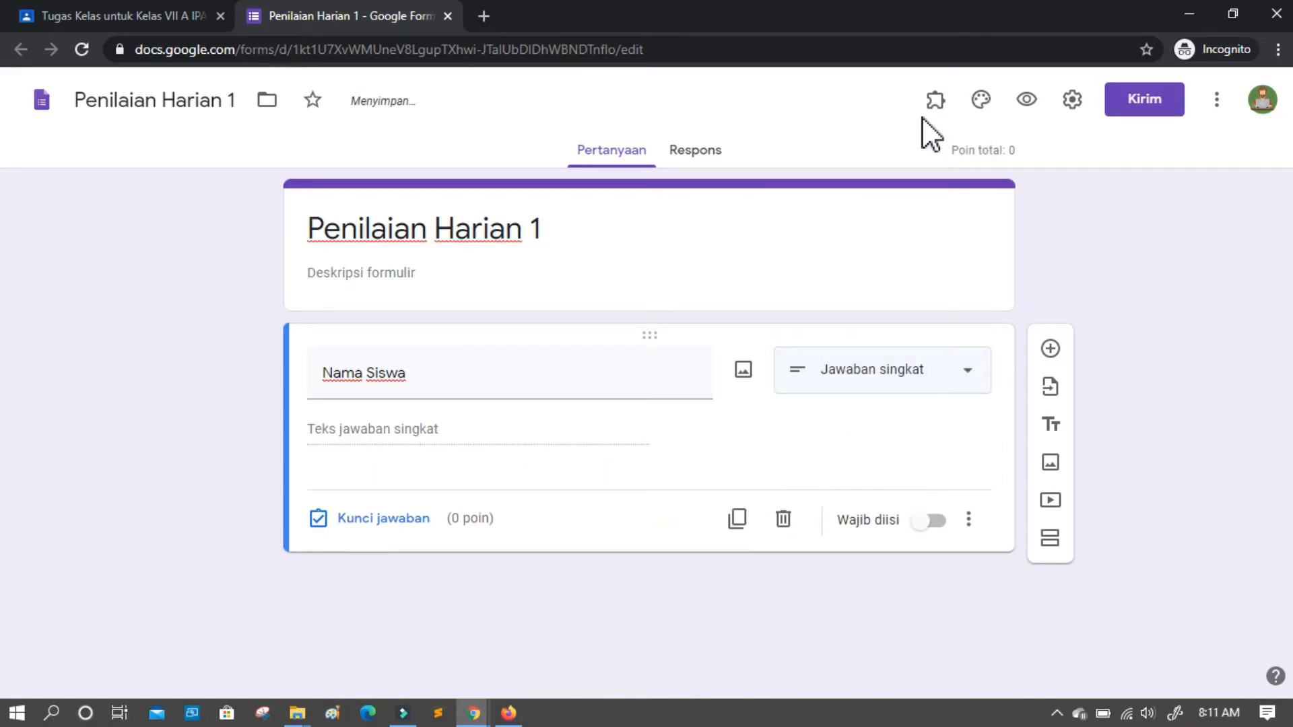
click(541, 378)
click(541, 378)
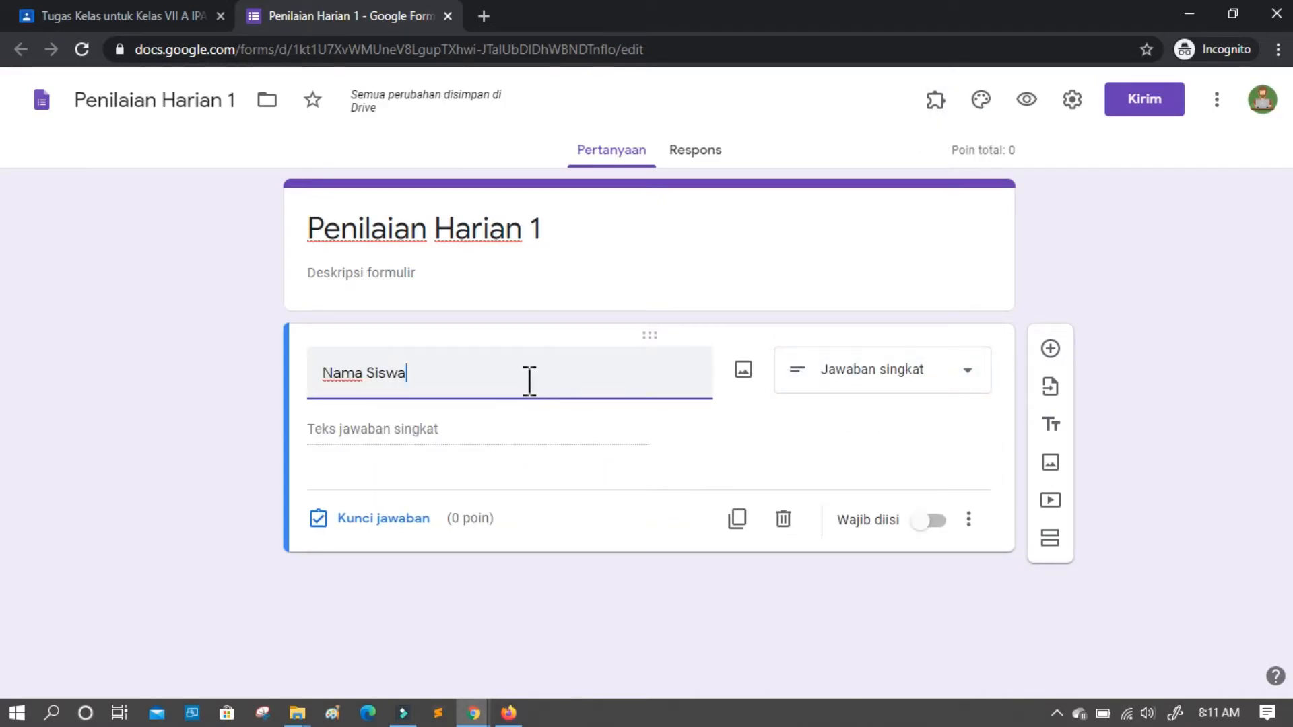
click(943, 404)
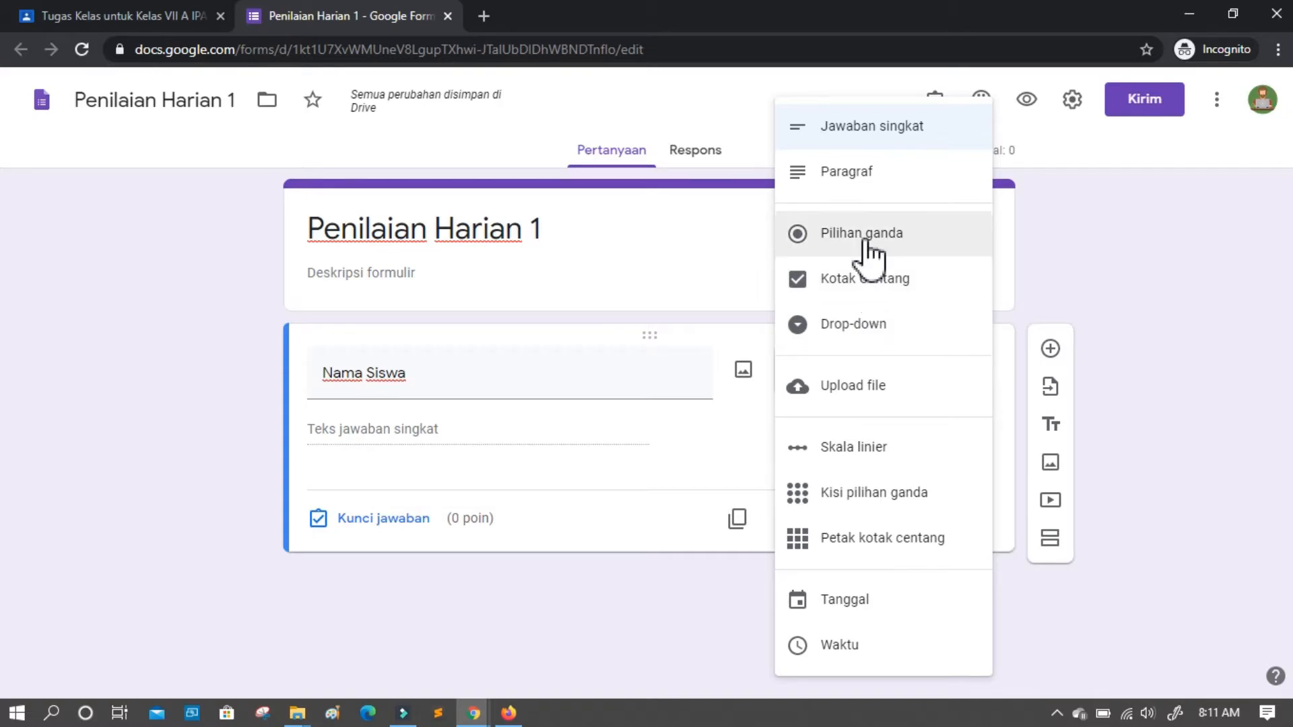
click(566, 456)
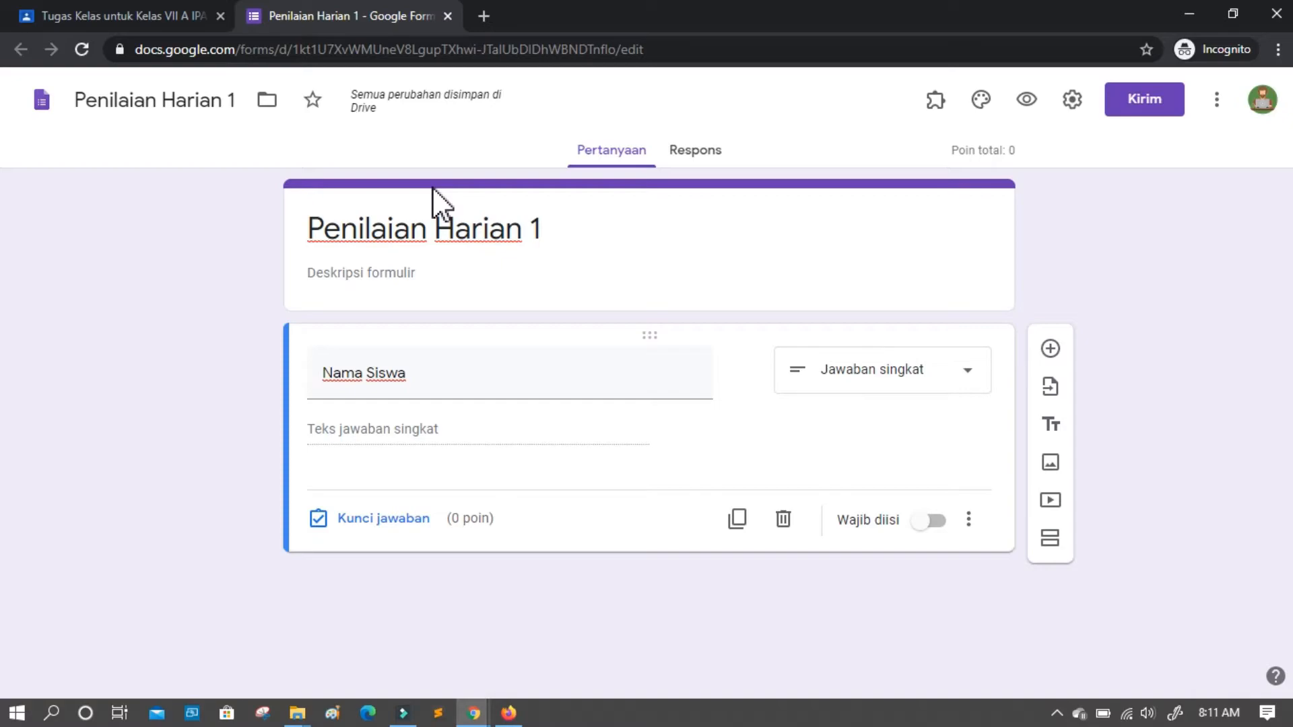
click(485, 239)
click(70, 259)
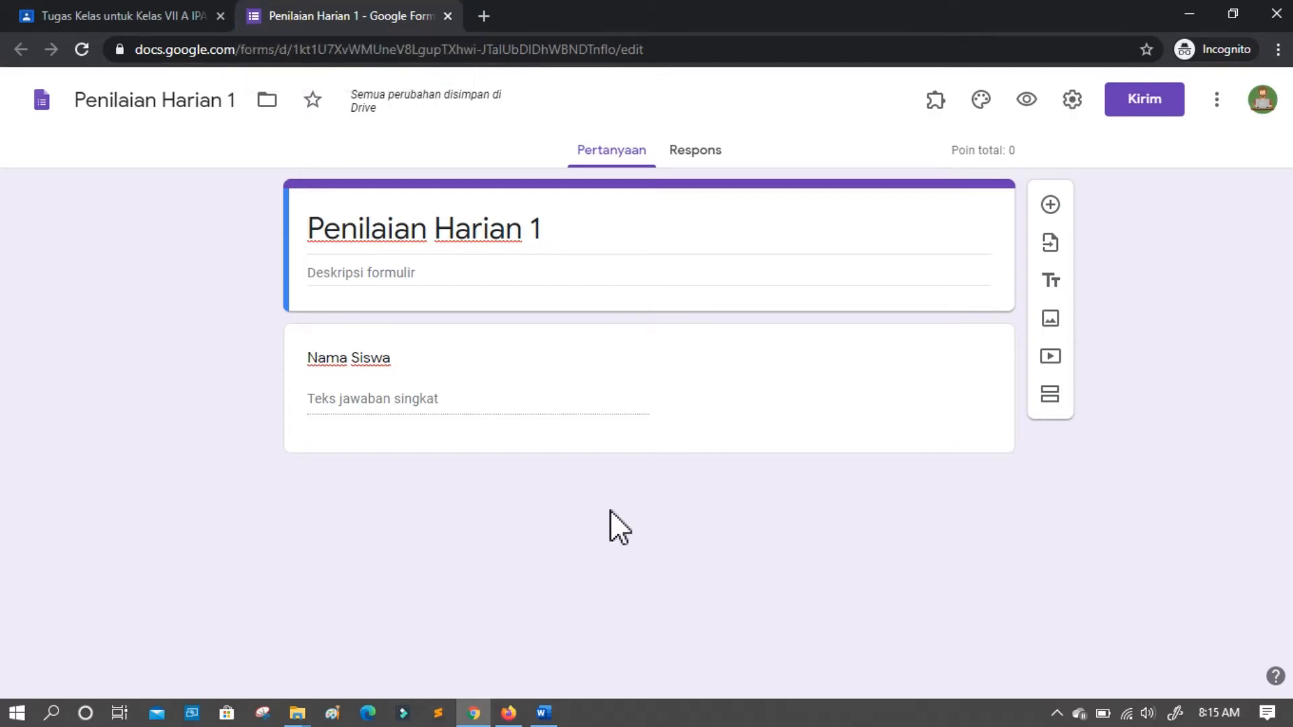
Switch to the Word question document, remove the list numbering from the Amplitudo question and its answer options, and copy the question text.
click(547, 714)
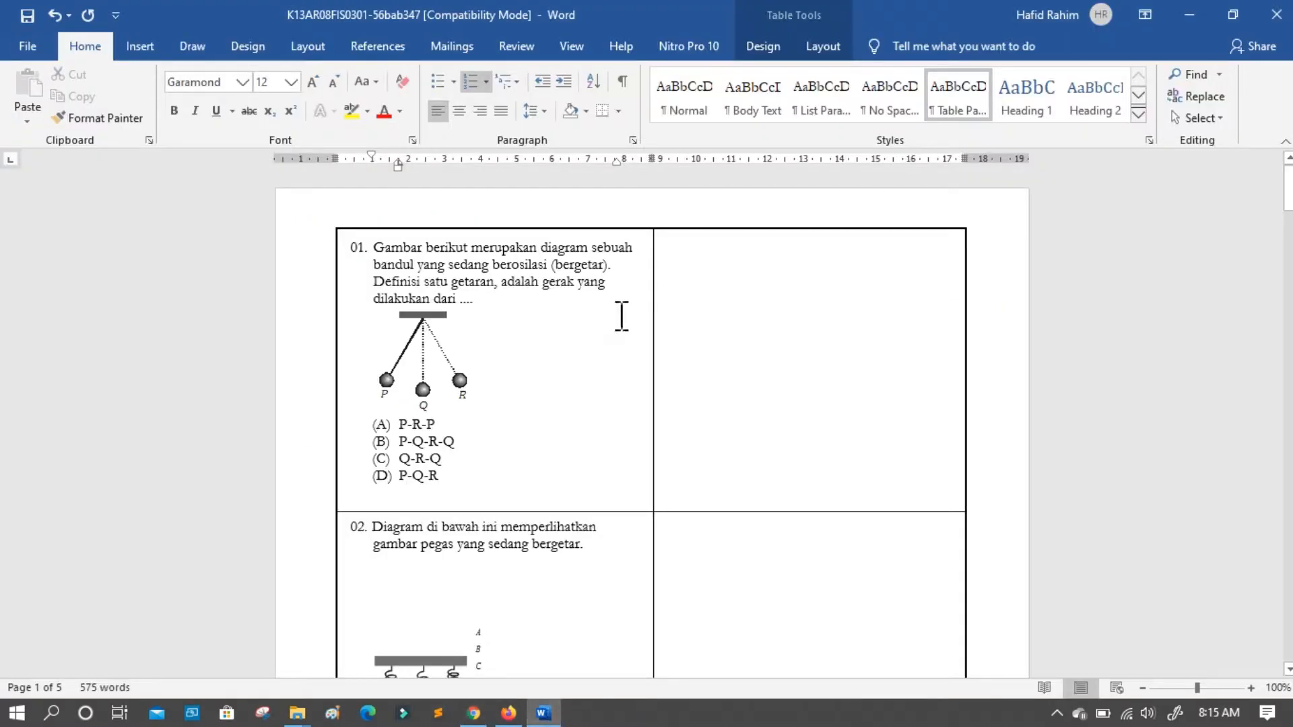
scroll(621, 315, down, 6)
scroll(621, 316, up, 3)
scroll(621, 316, up, 3)
scroll(628, 372, down, 10)
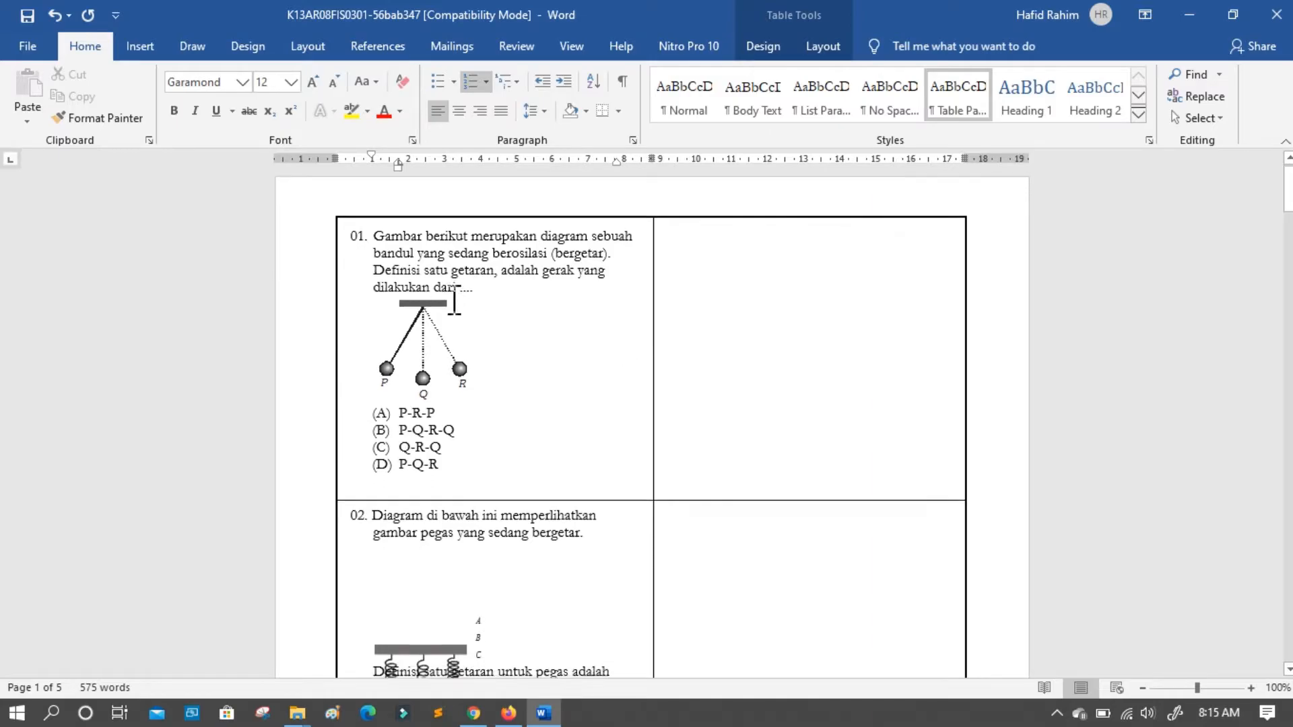
scroll(494, 447, up, 10)
scroll(496, 451, down, 10)
drag(401, 433, 502, 518)
click(471, 82)
click(375, 399)
click(471, 81)
drag(410, 416, 354, 401)
key(ctrl+c)
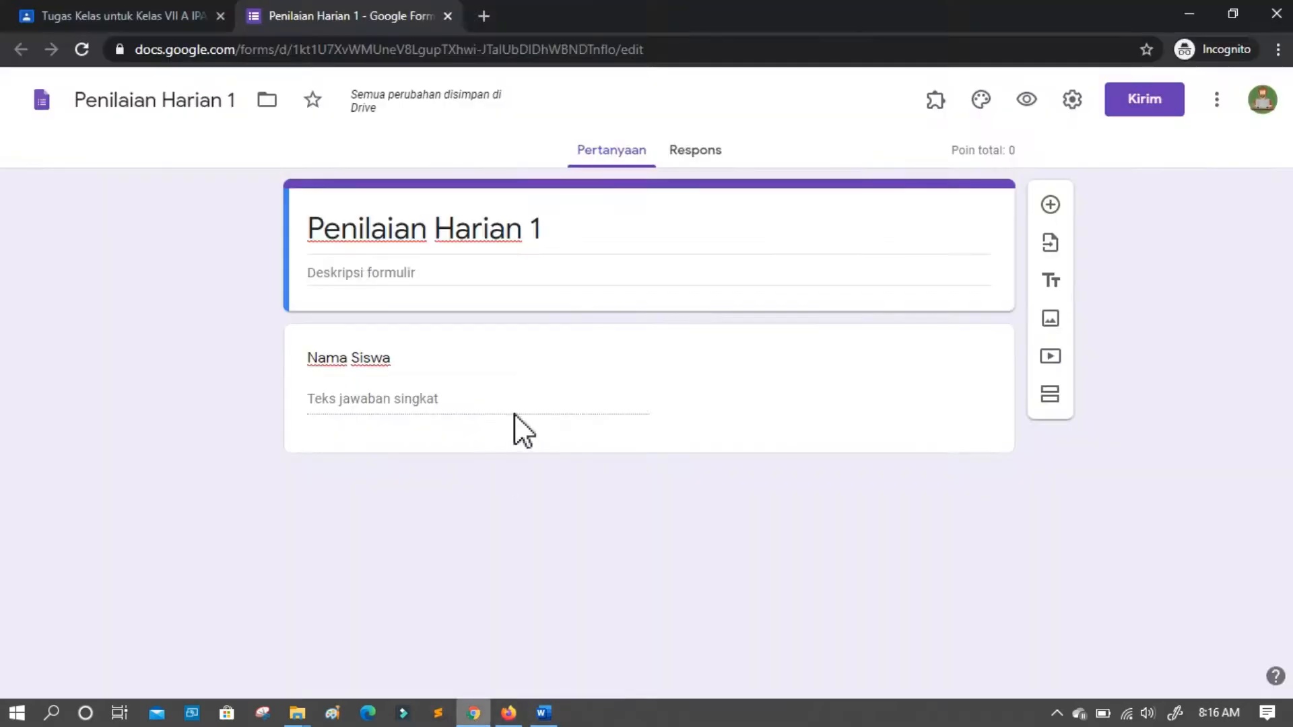
Return to the form and add a question titled "Kelas" of type Kotak Centang below Nama Siswa.
click(520, 428)
click(1045, 370)
text(Kelas)
key(Return)
click(862, 539)
click(863, 544)
Enter "VII A" and "VII B" as the answer options of the Kelas question.
click(392, 572)
text(VII A)
key(Return)
text(VII B)
scroll(927, 634, down, 2)
Make both the Kelas and the Nama Siswa questions required.
click(923, 614)
click(875, 259)
click(927, 430)
Add a new section after the Kelas question and title it "SOAL".
click(943, 573)
click(1043, 533)
scroll(474, 650, down, 2)
click(368, 565)
text(SOAL)
Add a question to the SOAL section and paste in "Amplitudo sebuah getaran didefinisikan sebagai ....".
click(1044, 484)
scroll(850, 553, down, 4)
click(418, 431)
key(ctrl+v)
Copy the four Amplitudo answer choices from the Word document and paste them as the question's options in the form.
click(543, 712)
drag(454, 432, 376, 353)
key(ctrl+c)
key(alt+Tab)
click(355, 485)
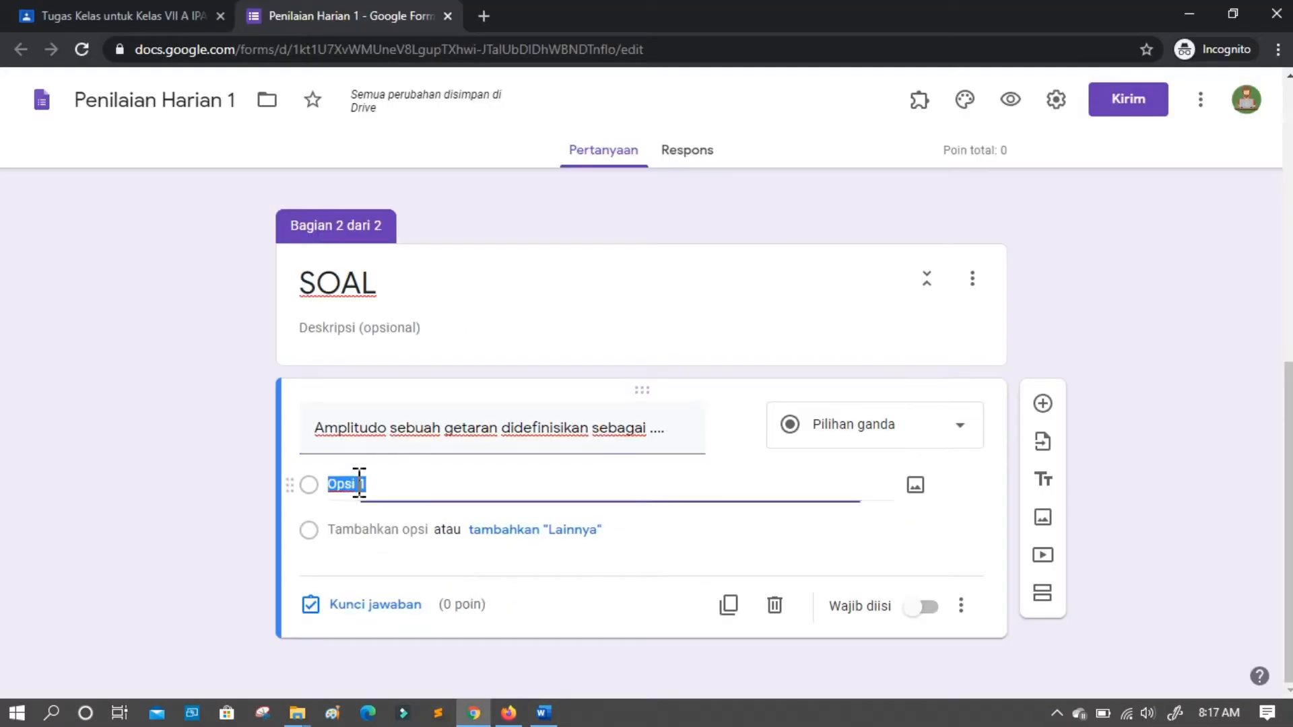
key(ctrl+v)
Copy the unnumbered Word question "Seorang siswa SMP menggetarkan osilator" about the 0,25 kHz period into a new form question.
key(alt+Tab)
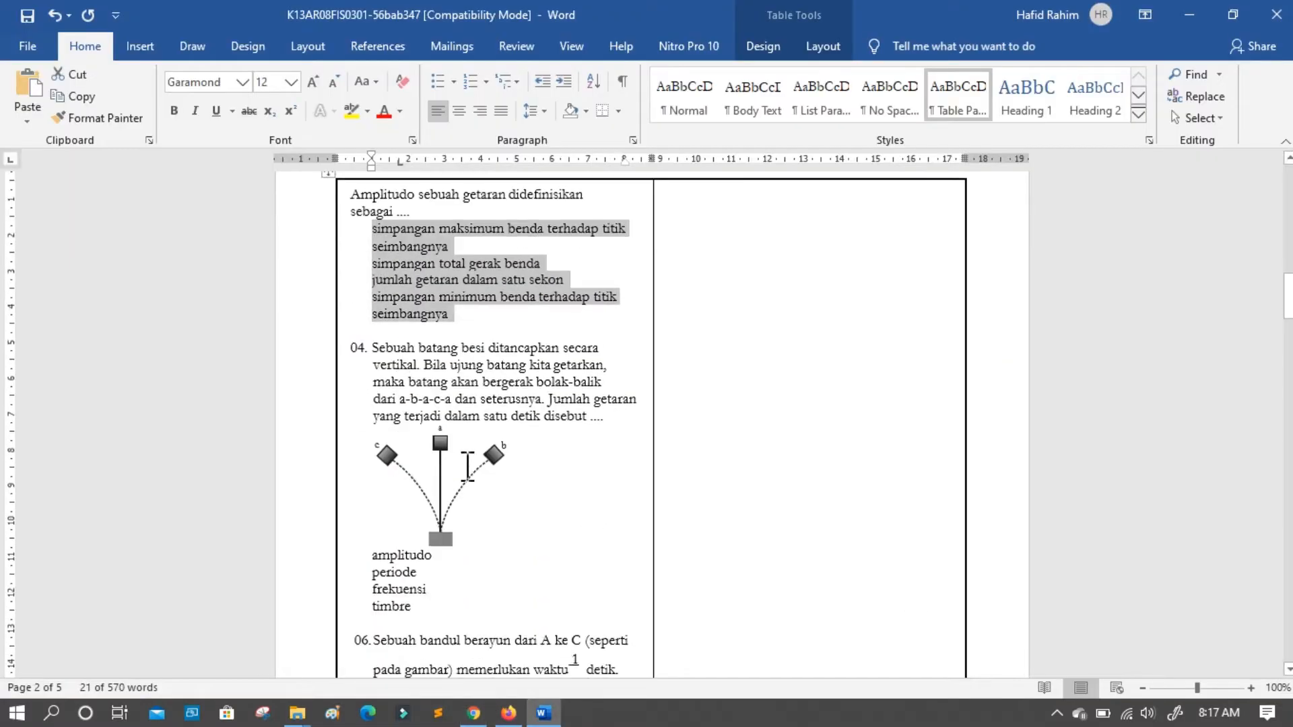
scroll(445, 464, down, 10)
drag(435, 467, 506, 303)
drag(347, 352, 411, 400)
key(ctrl+c)
key(alt+Tab)
key(ctrl+v)
Copy the oscillator question's choices, from 0.004 detik to 250 detik, out of Word and paste them as its options in the form.
key(alt+Tab)
drag(427, 471, 362, 419)
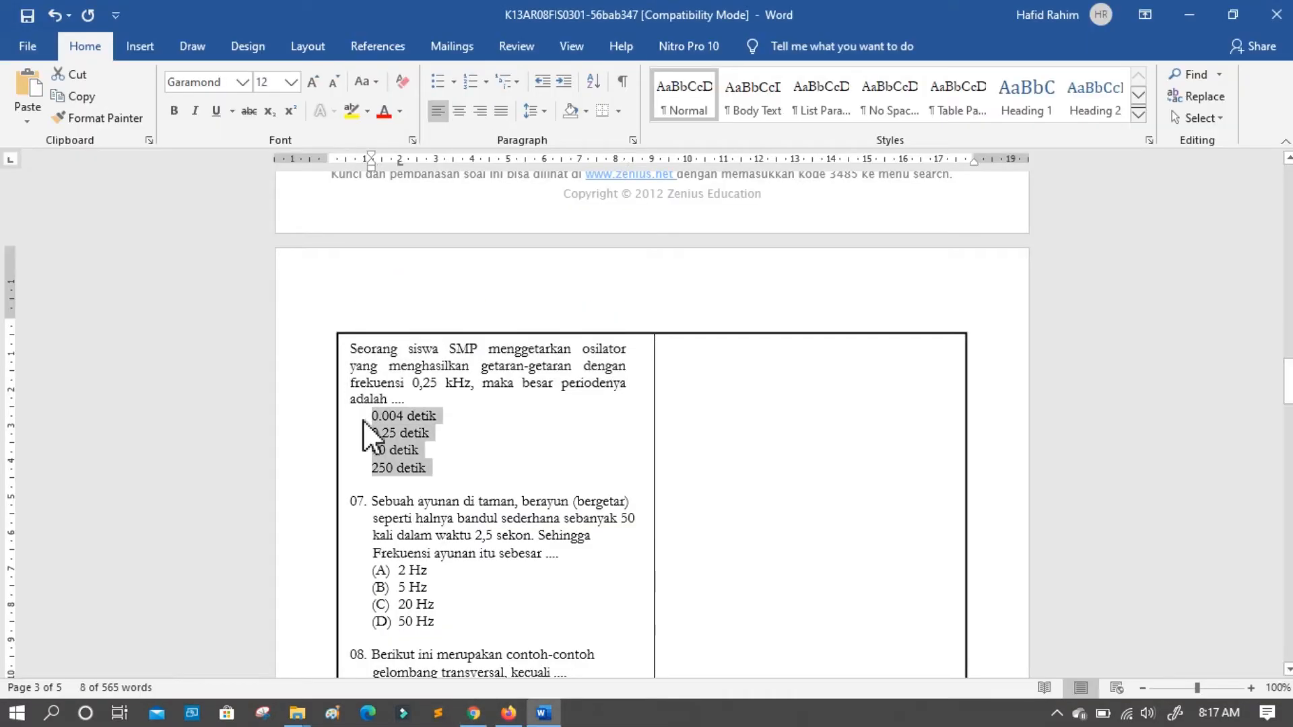
key(ctrl+c)
key(alt+Tab)
click(387, 494)
key(ctrl+v)
Set the Amplitudo question's answer key to "jumlah getaran dalam satu sekon" and its score to 2 points.
scroll(485, 307, up, 5)
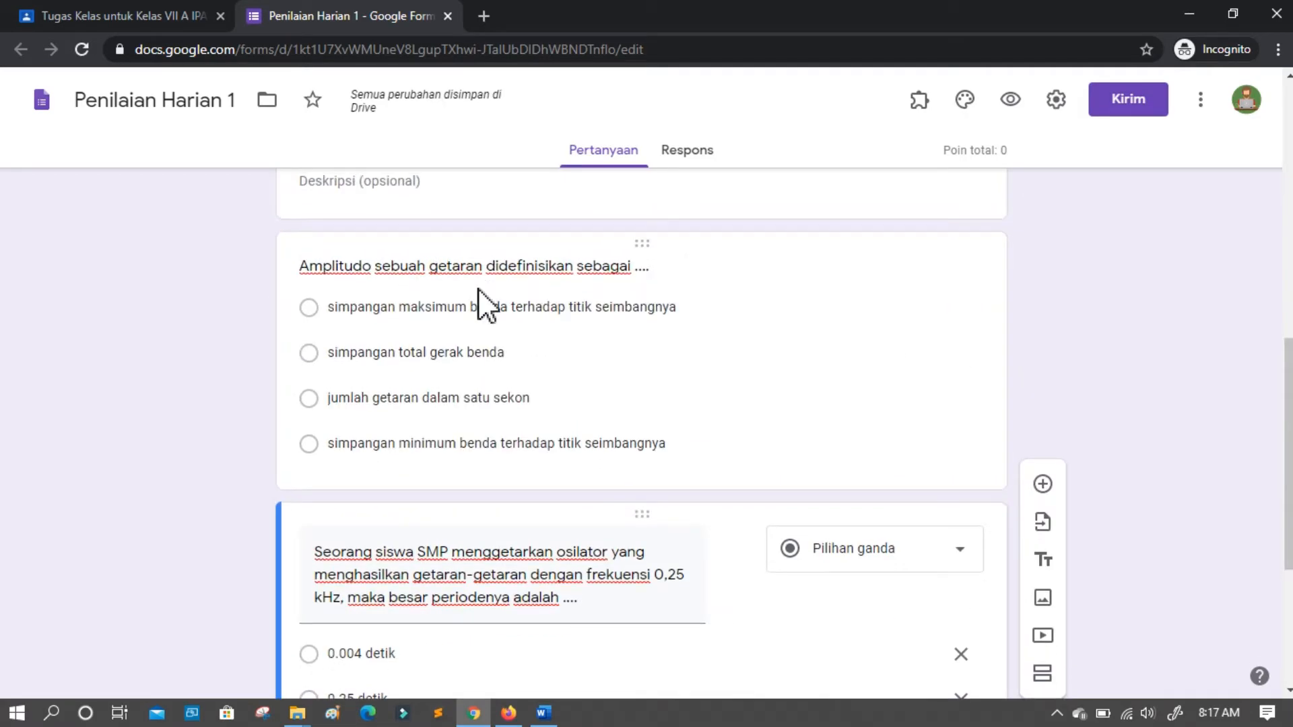
click(433, 263)
click(410, 609)
double_click(942, 334)
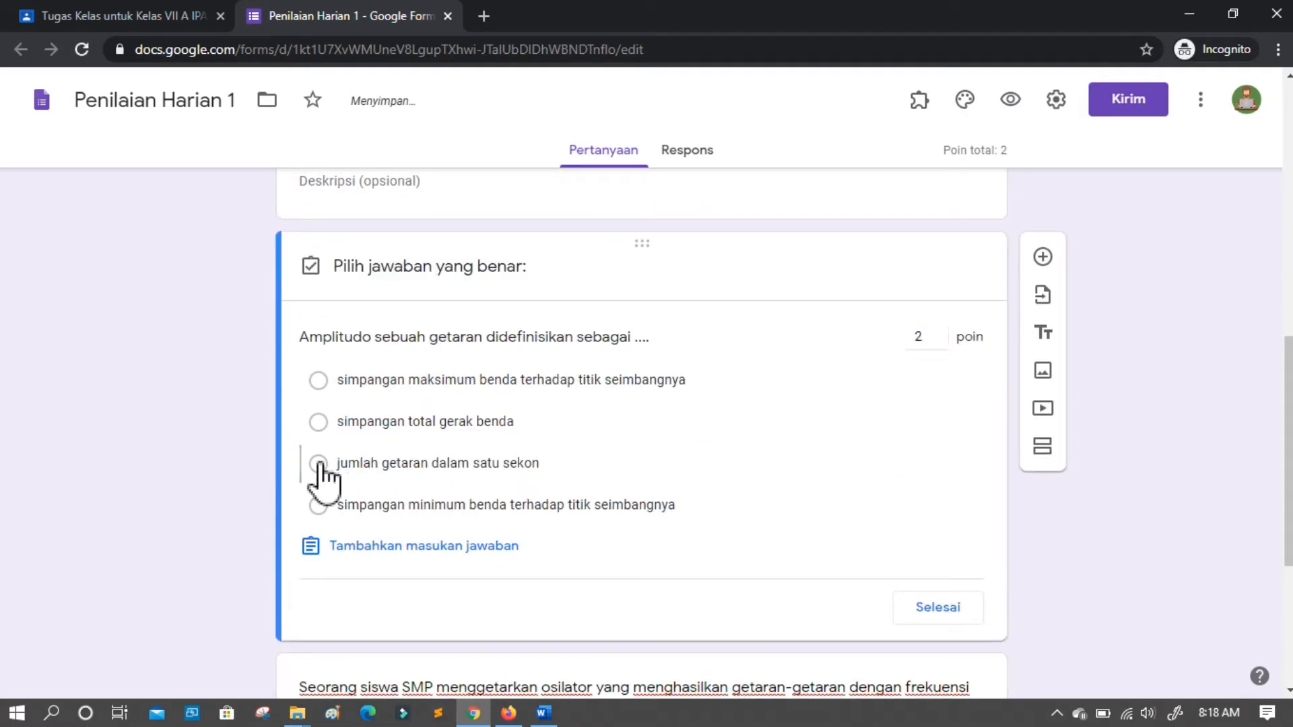
click(933, 606)
Review the whole form, from the student details to the SOAL questions, and the point total.
scroll(1082, 275, up, 15)
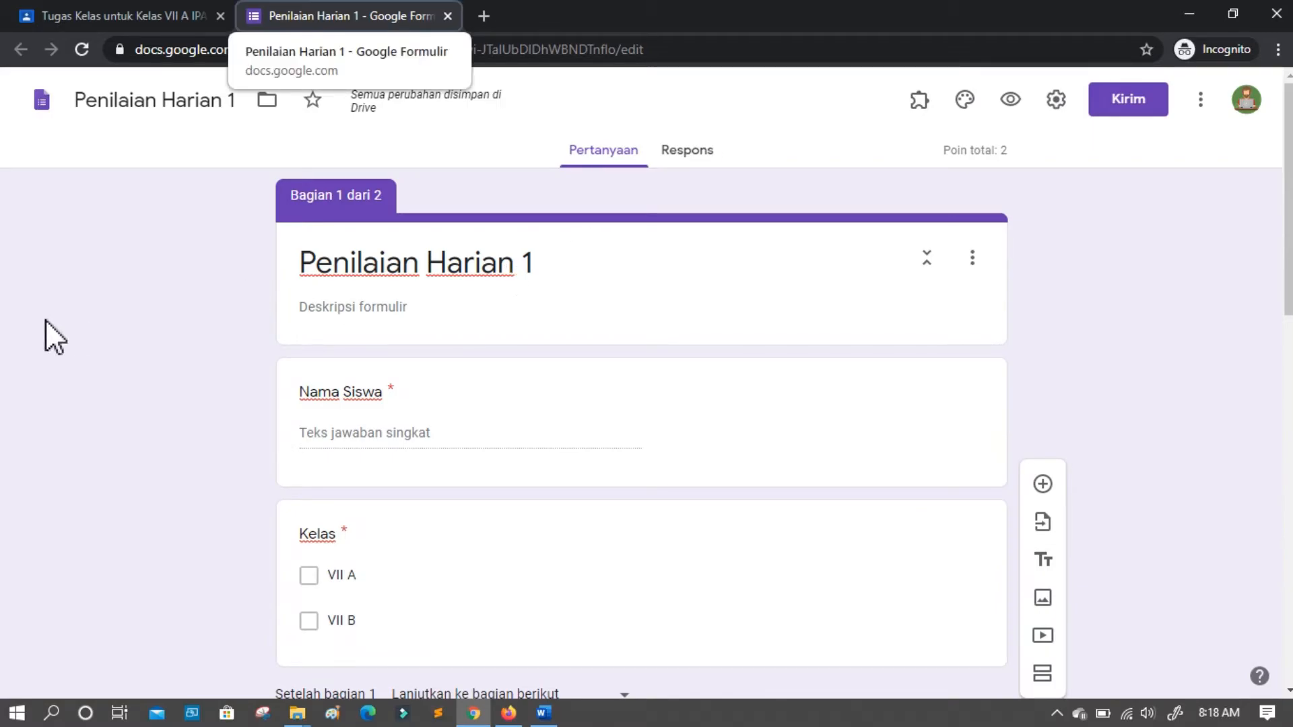
scroll(46, 321, down, 4)
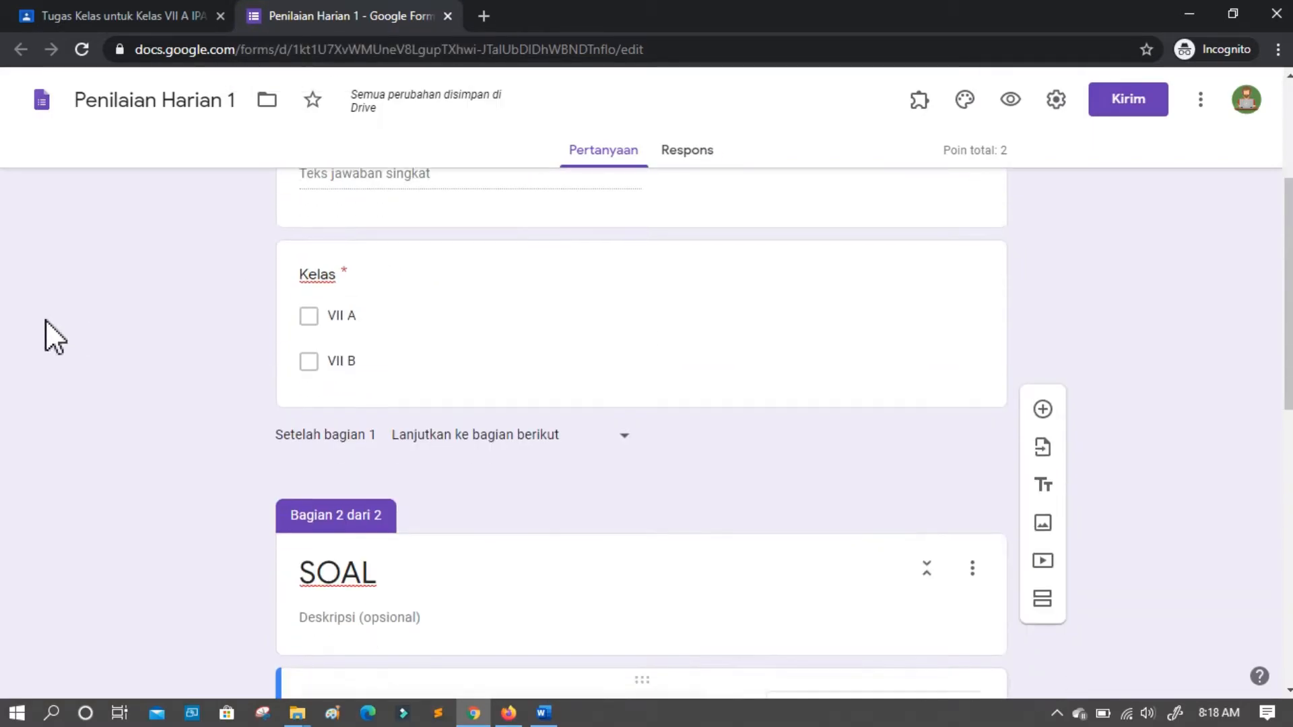
scroll(46, 320, down, 2)
scroll(46, 320, up, 3)
scroll(45, 319, down, 10)
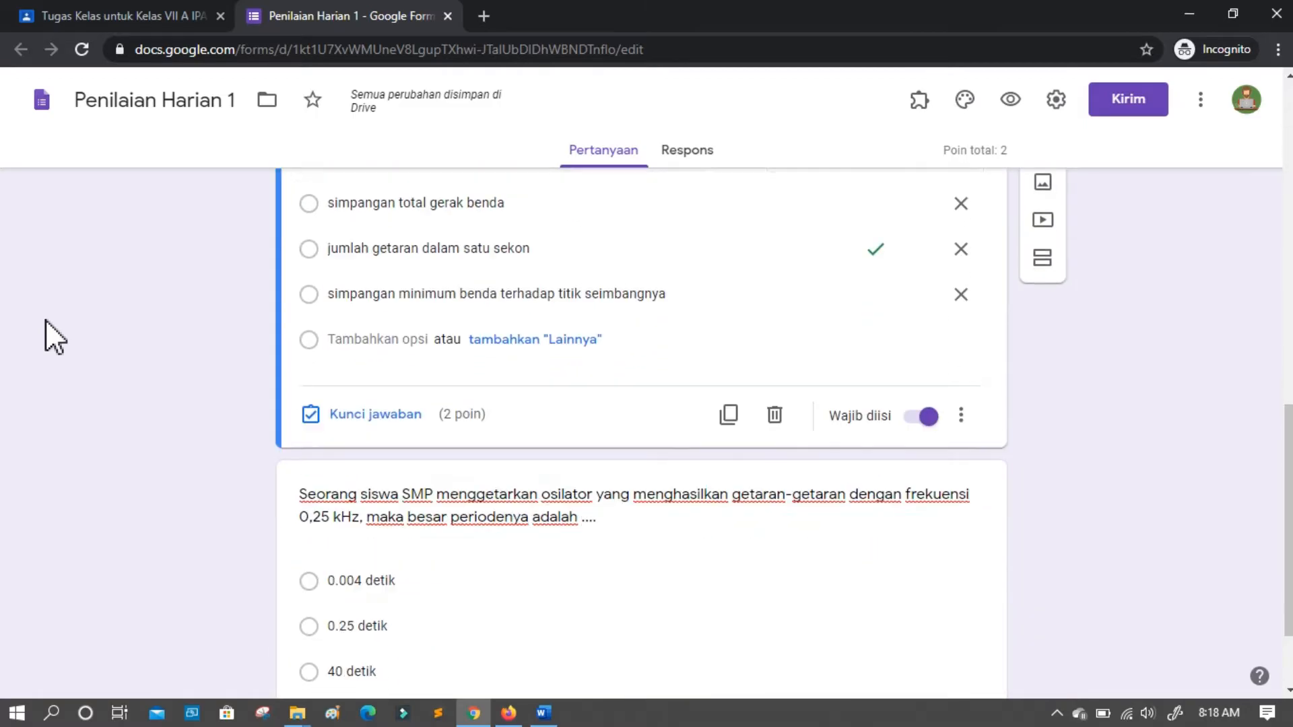
scroll(45, 319, up, 13)
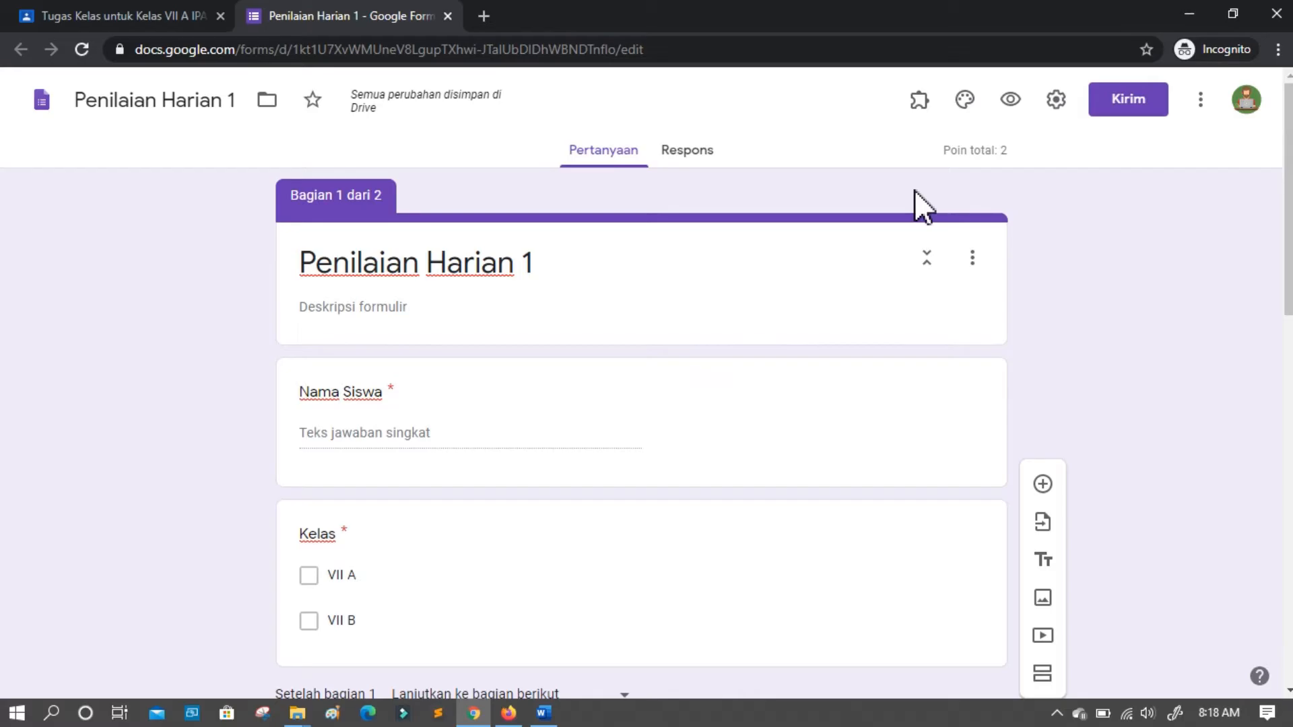
drag(987, 136, 960, 107)
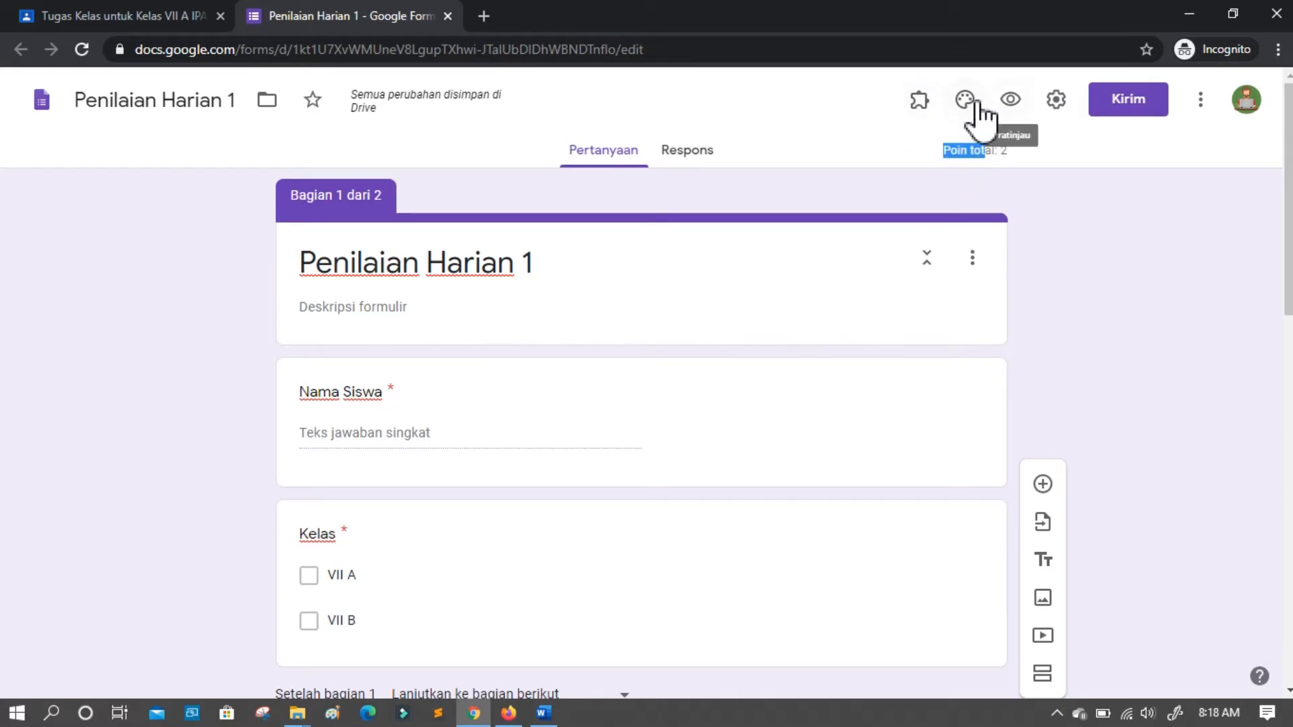
Check the form's quiz (Kuis) settings and save them.
click(1056, 100)
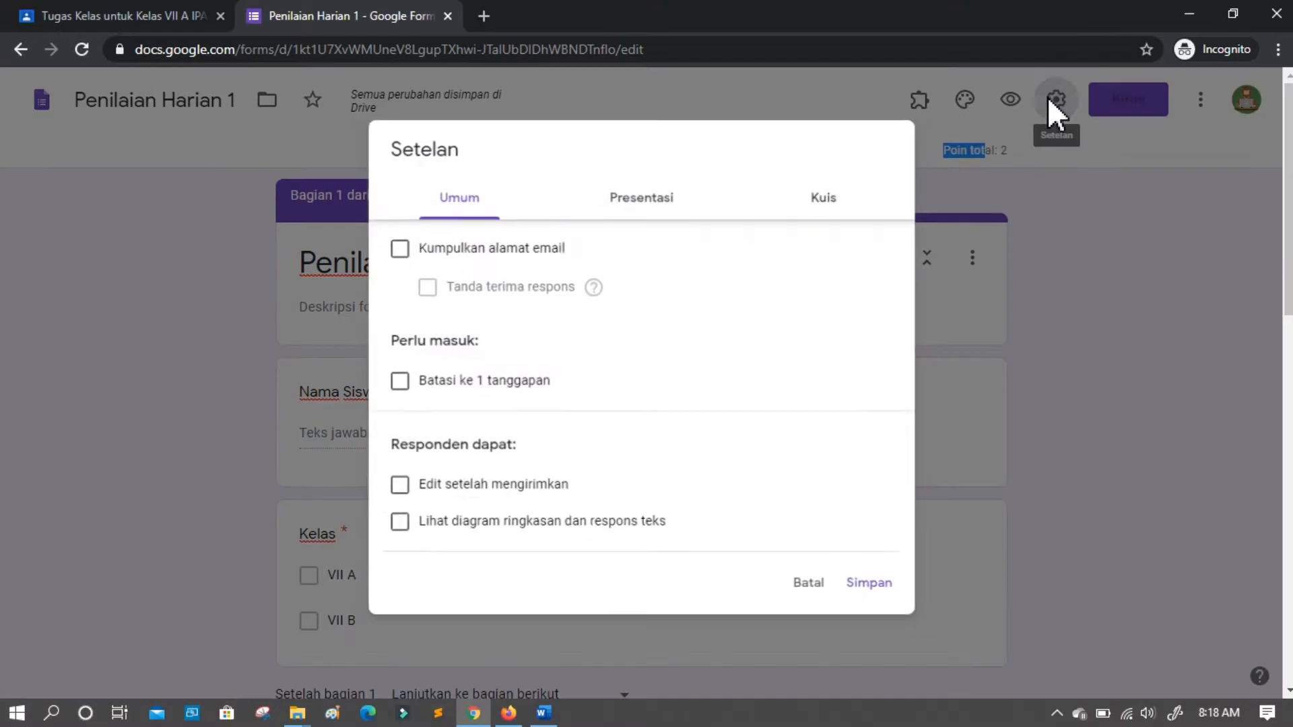
click(807, 199)
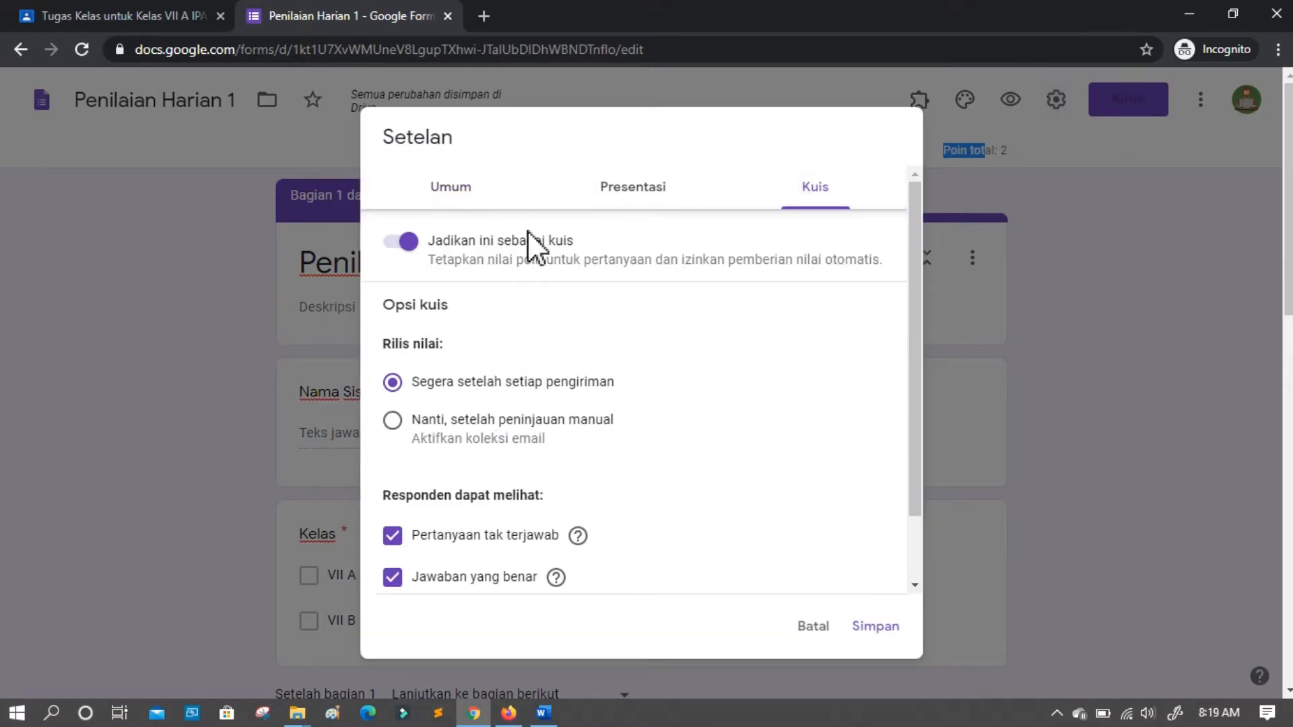
click(889, 630)
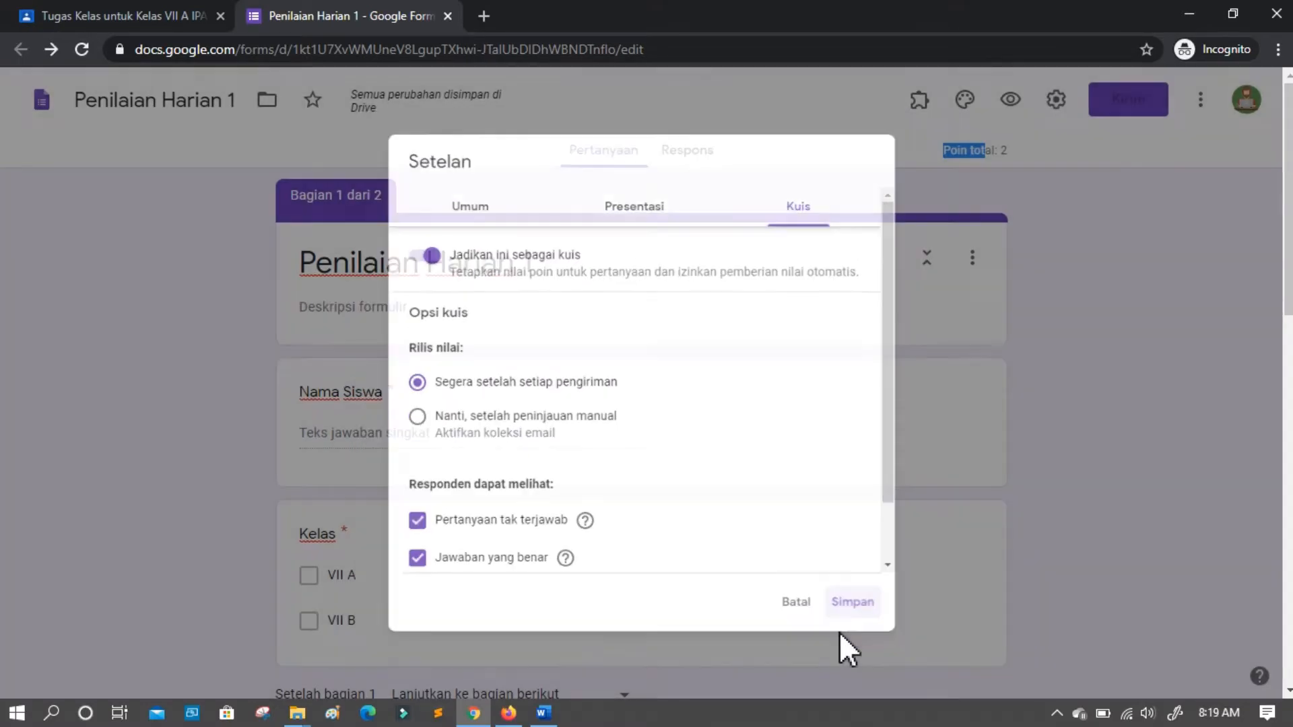
Copy the form's shortened sharing link and close the form to return to the Classroom assignment.
click(1148, 98)
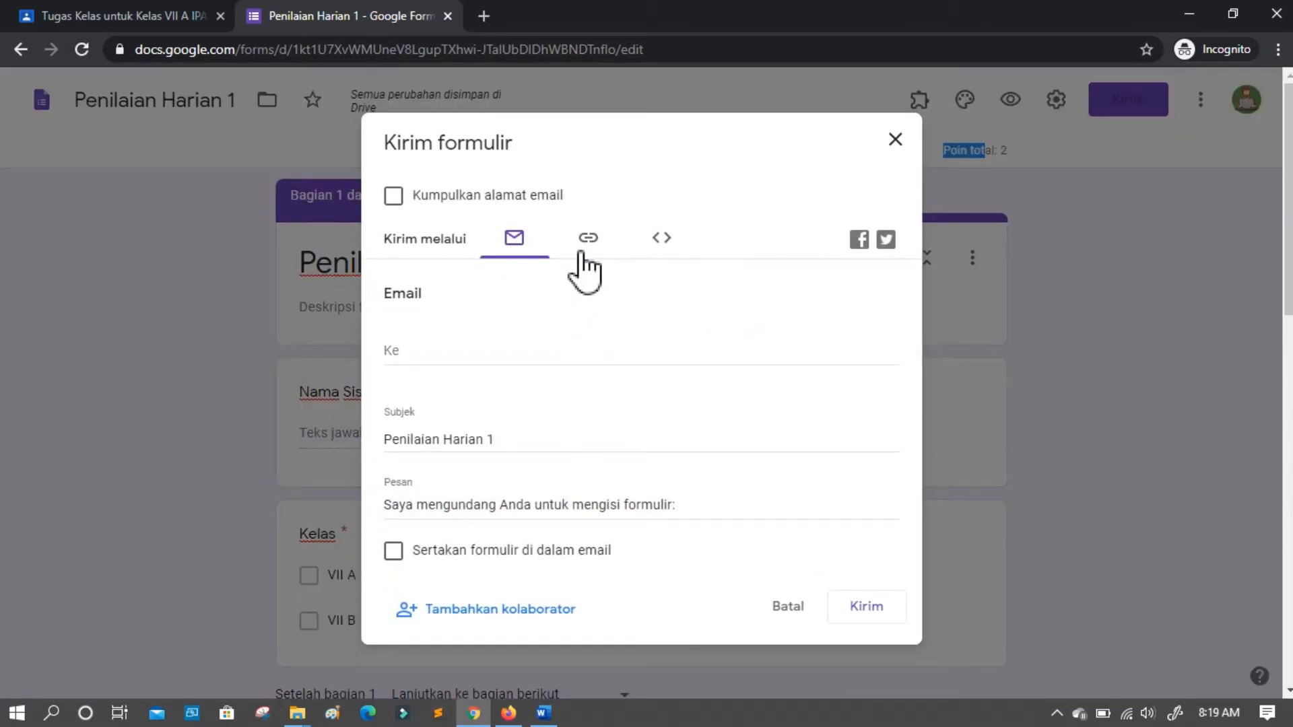
click(580, 251)
click(394, 360)
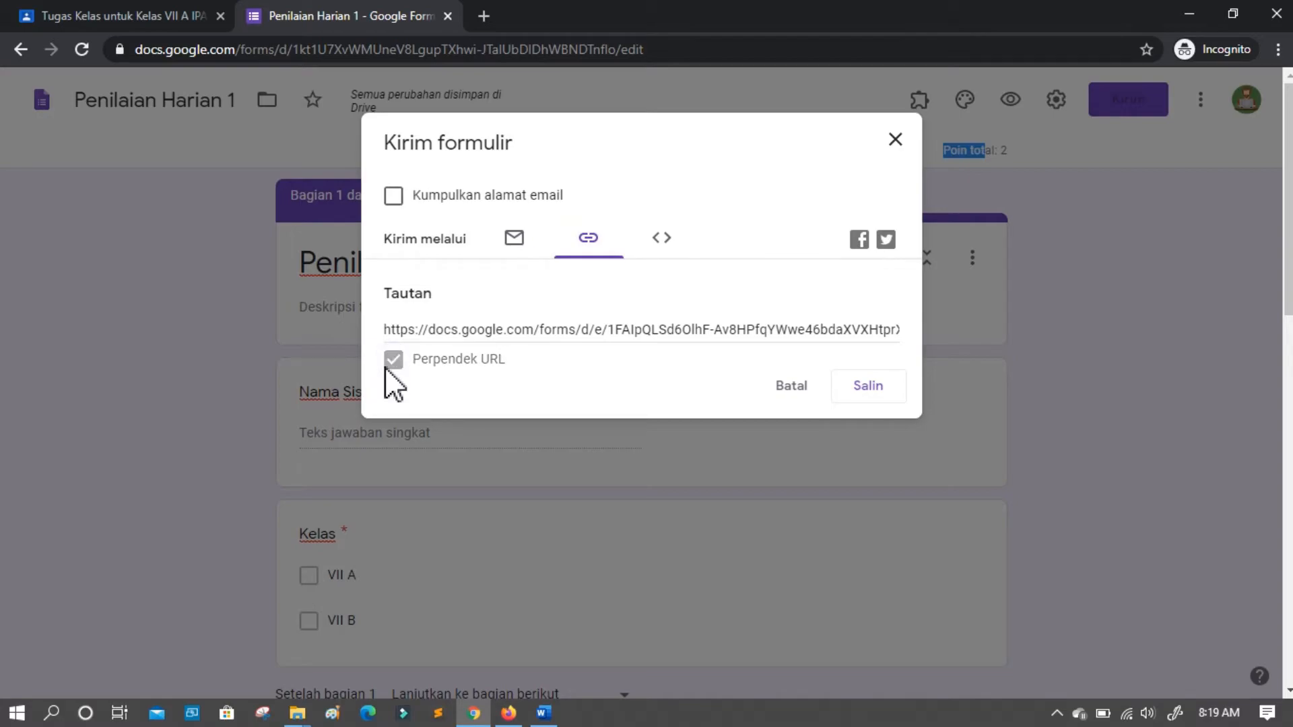
right_click(449, 330)
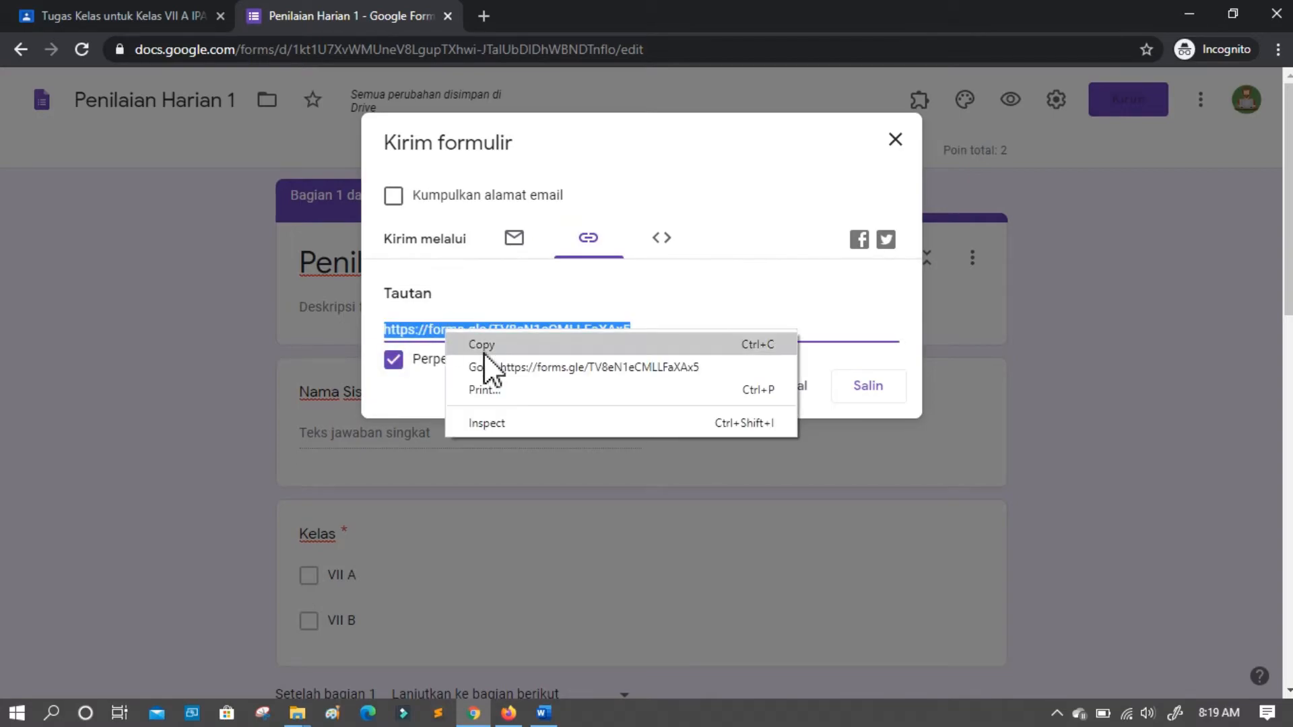
click(484, 353)
click(866, 389)
click(896, 139)
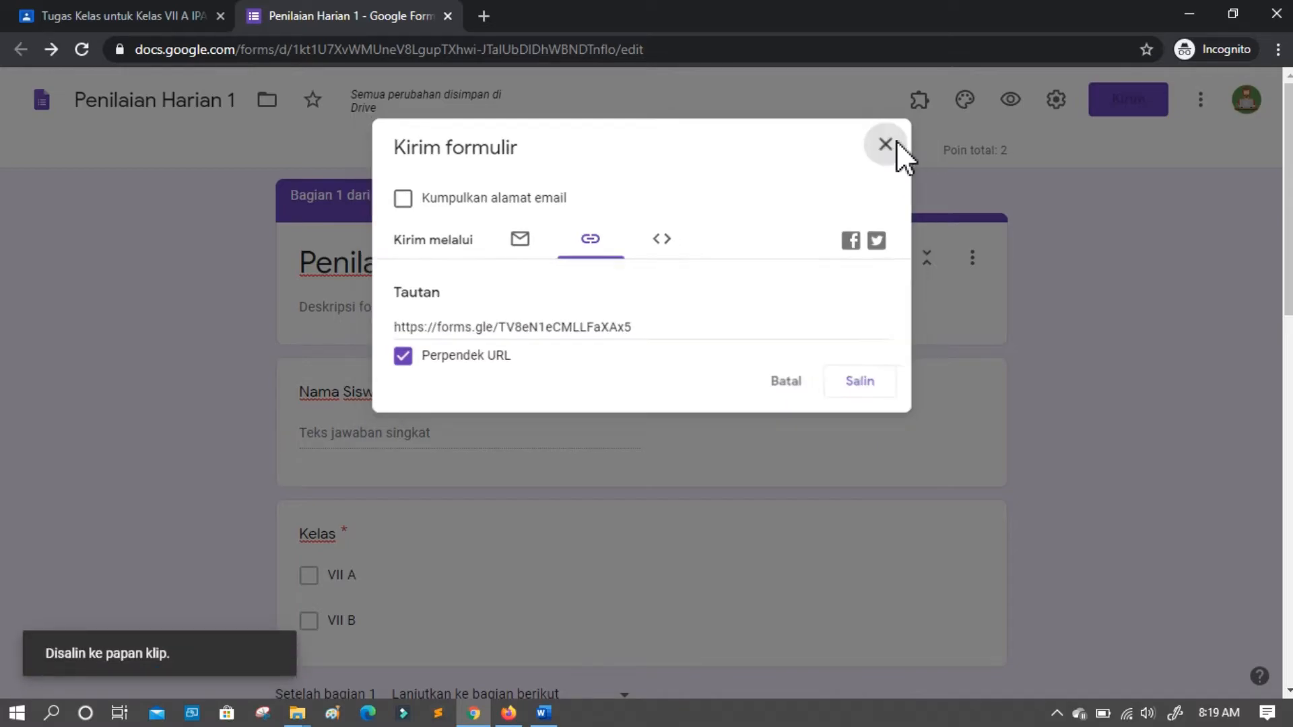
click(449, 19)
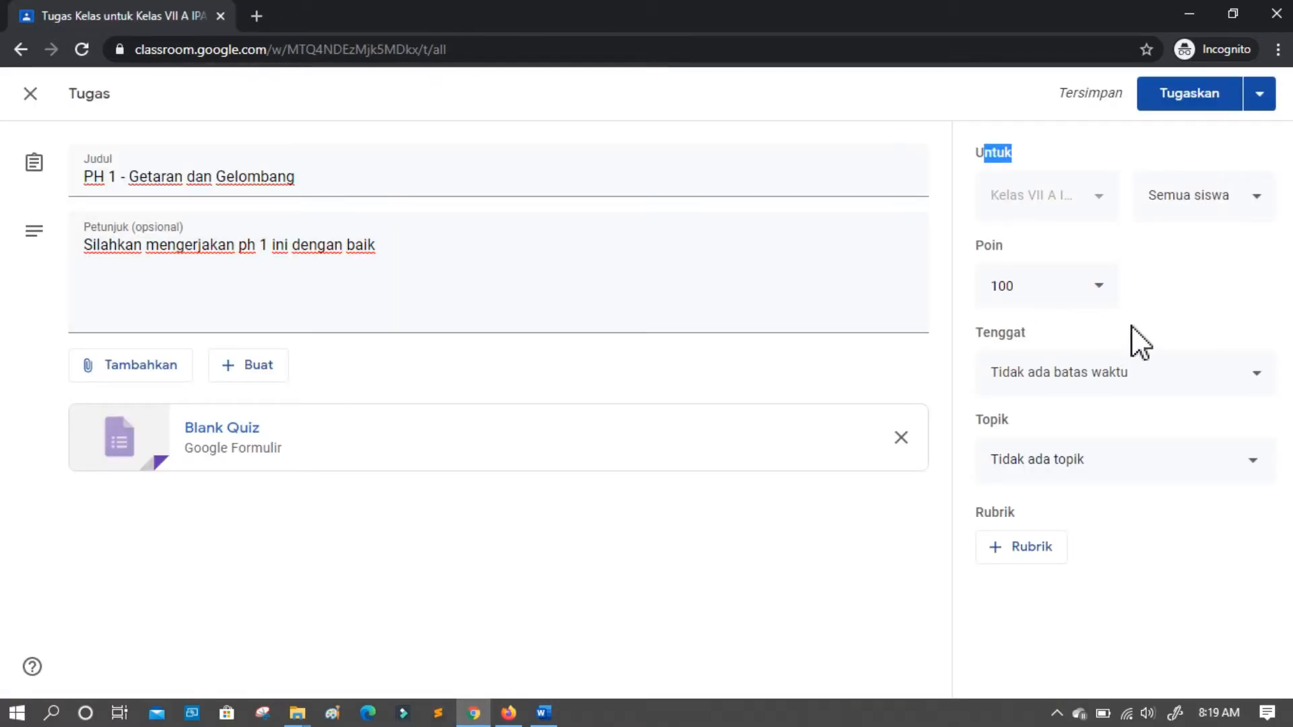
click(1098, 304)
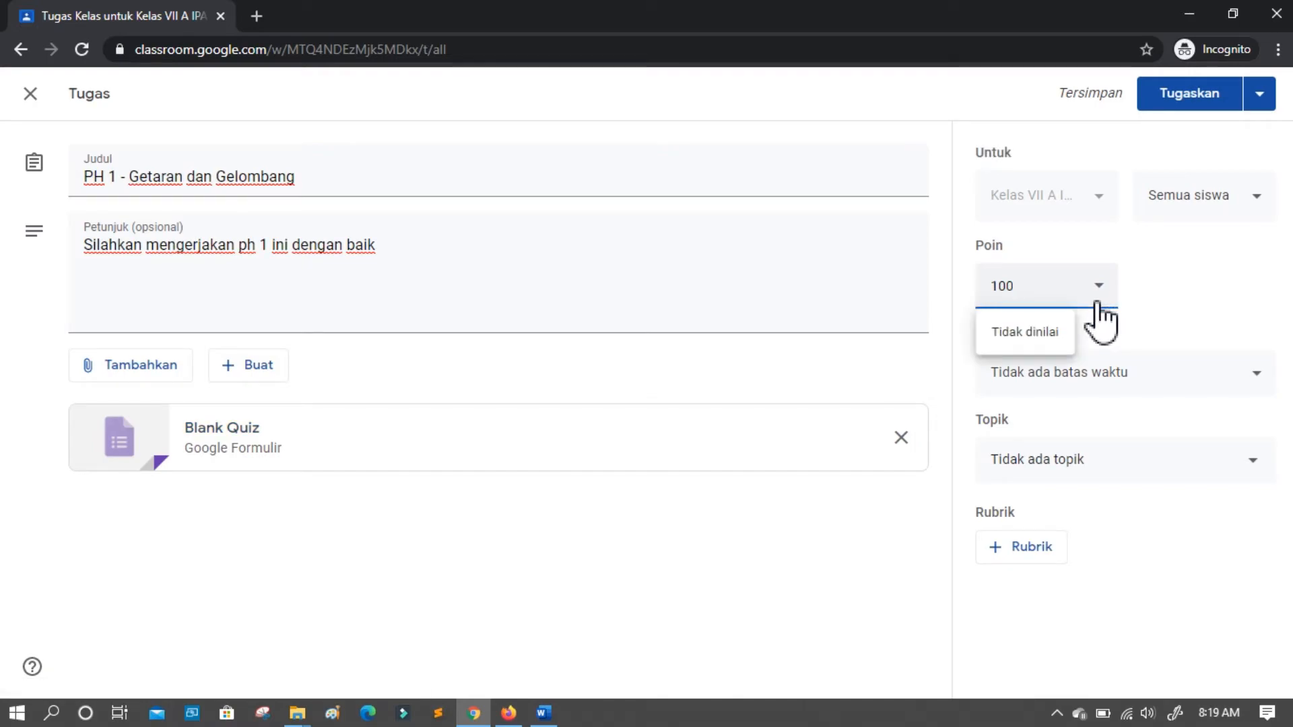
click(901, 310)
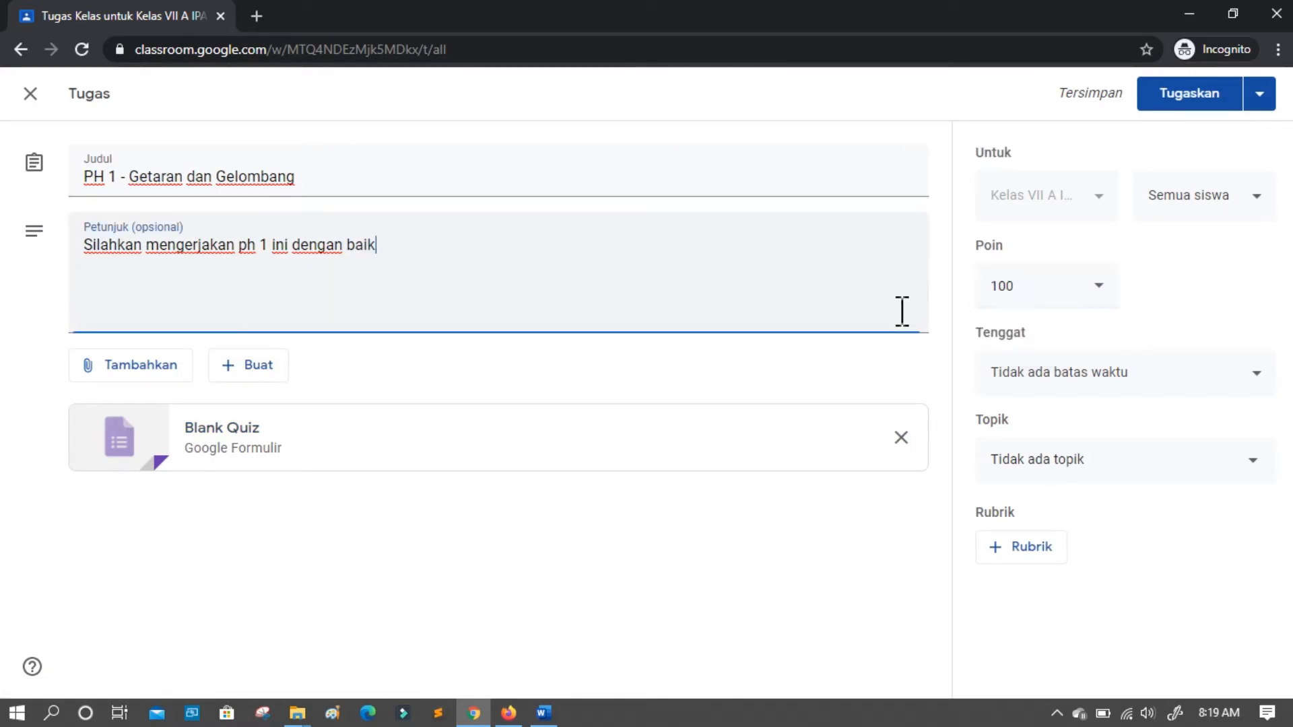
click(1223, 309)
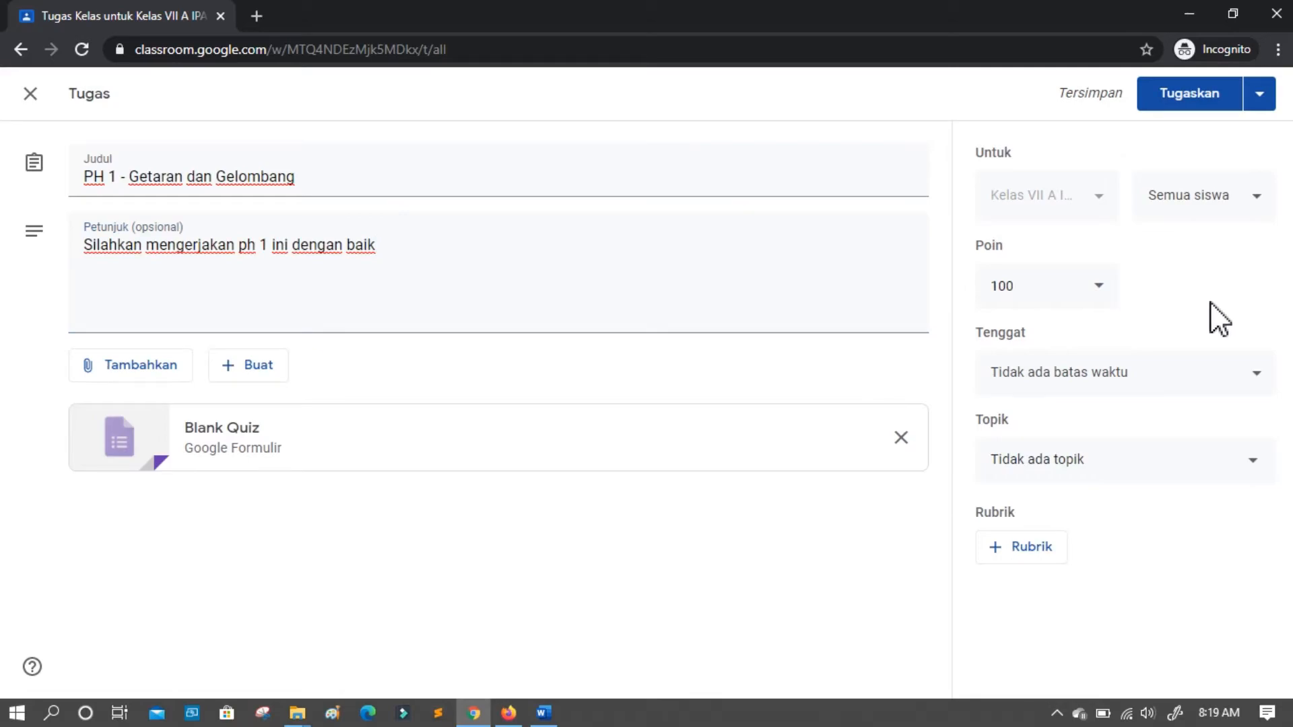
Set the assignment's due date to 24 Agu 2020.
click(1198, 377)
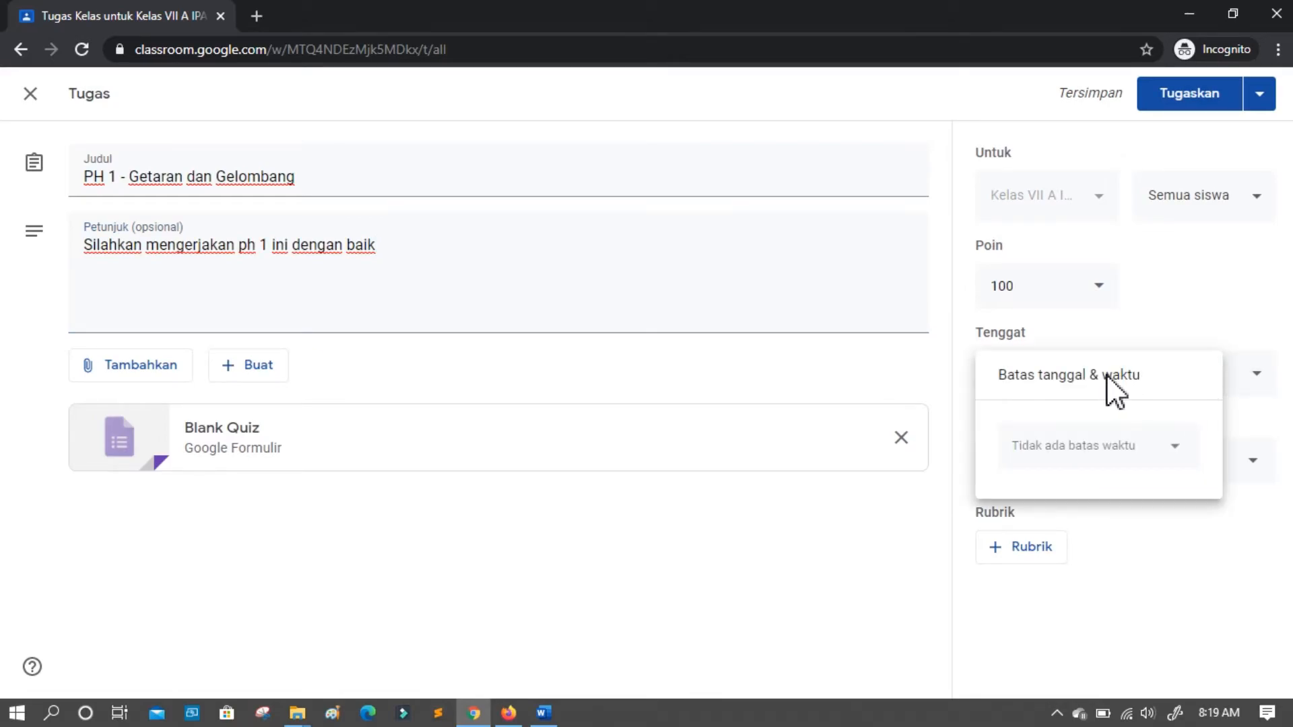
click(1096, 446)
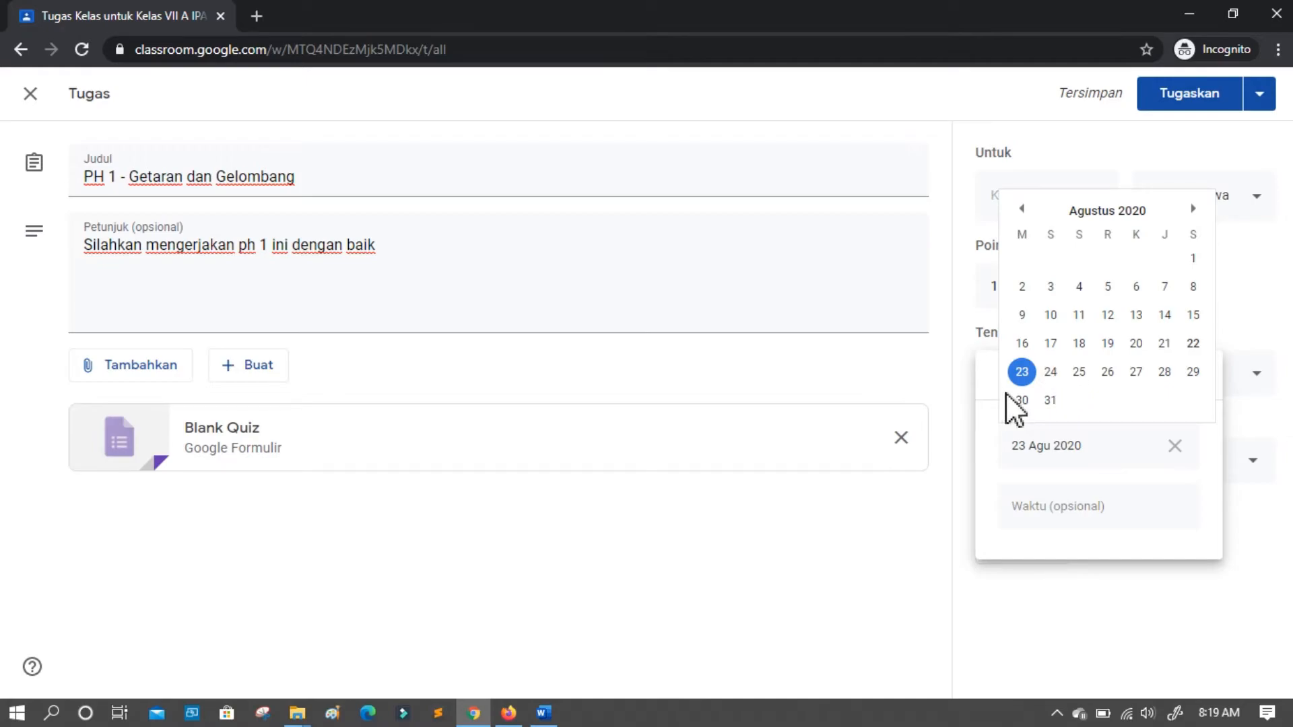
click(1052, 371)
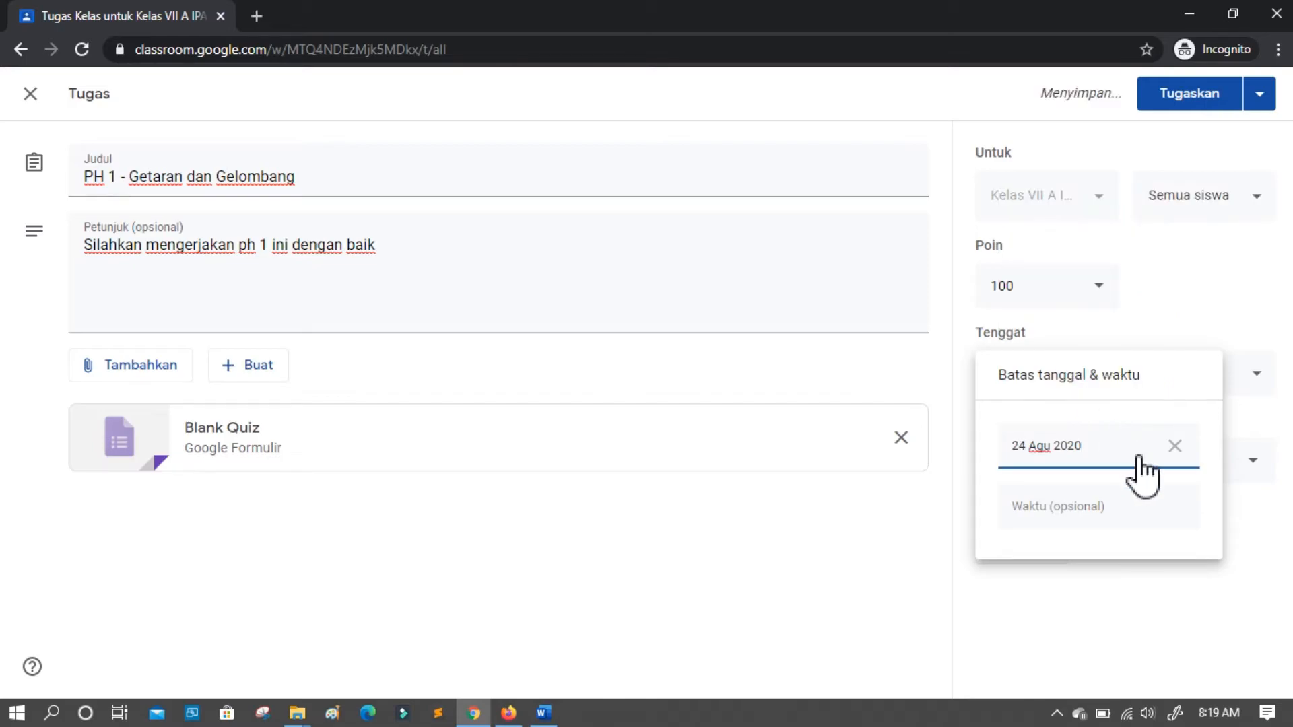
Leave the due date without a time and file the assignment under the topic Penilaian Harian 1.
click(1095, 512)
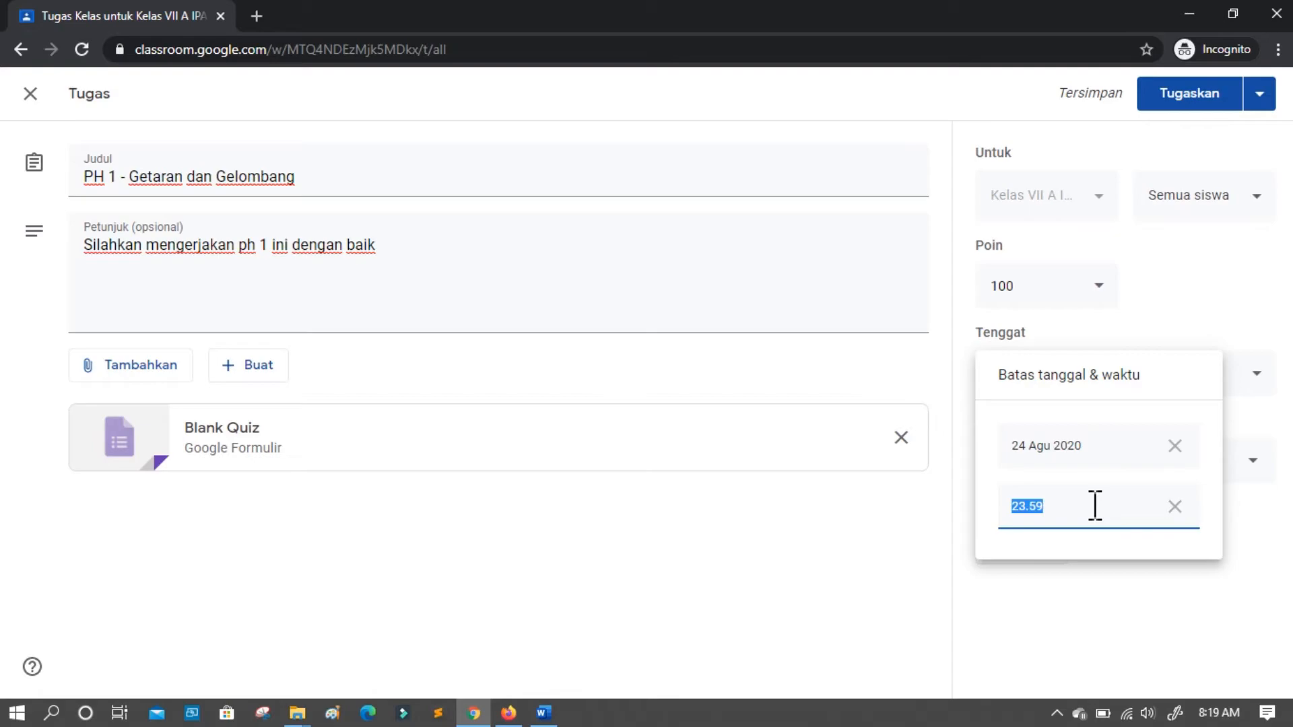
click(1177, 510)
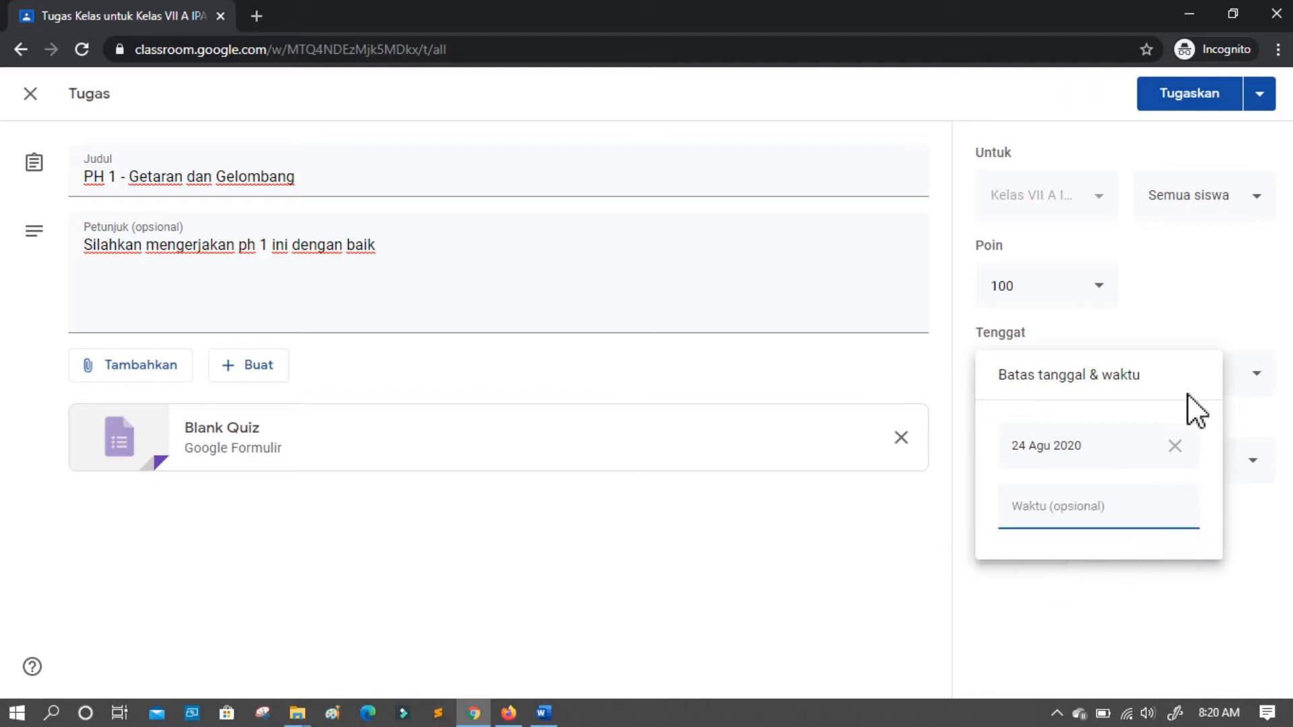
click(900, 549)
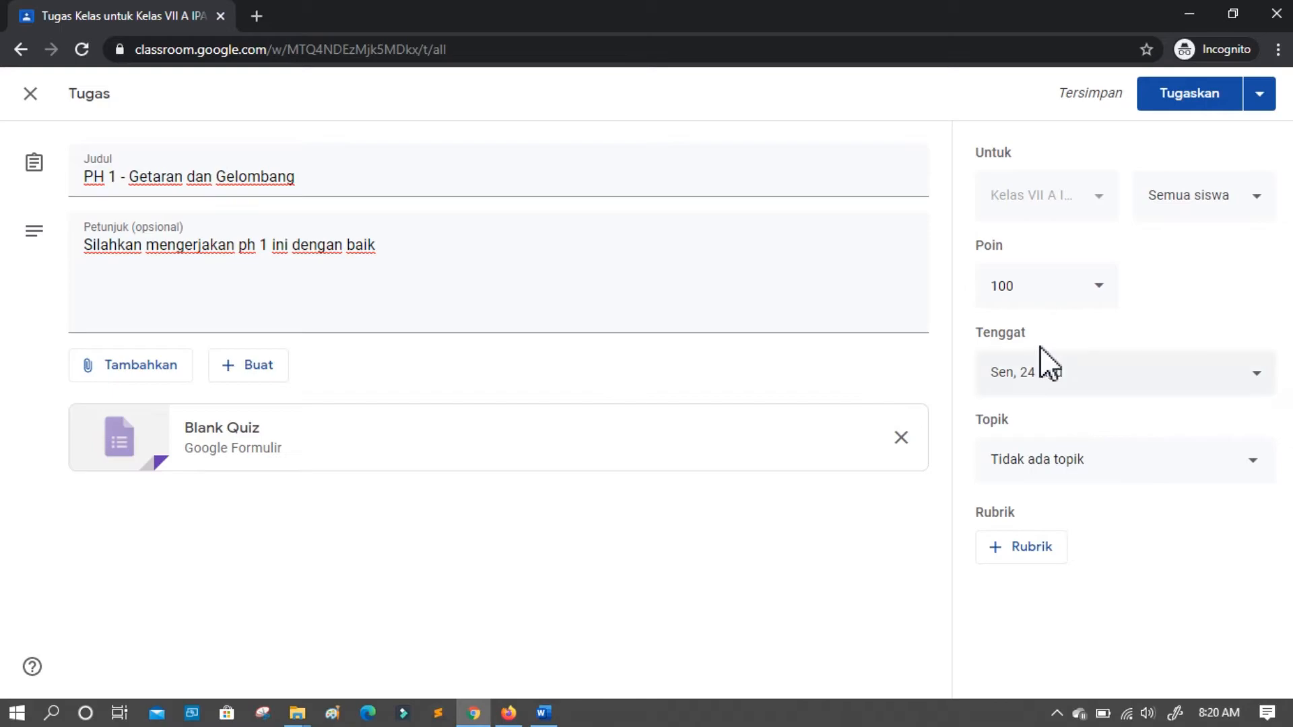
click(1128, 464)
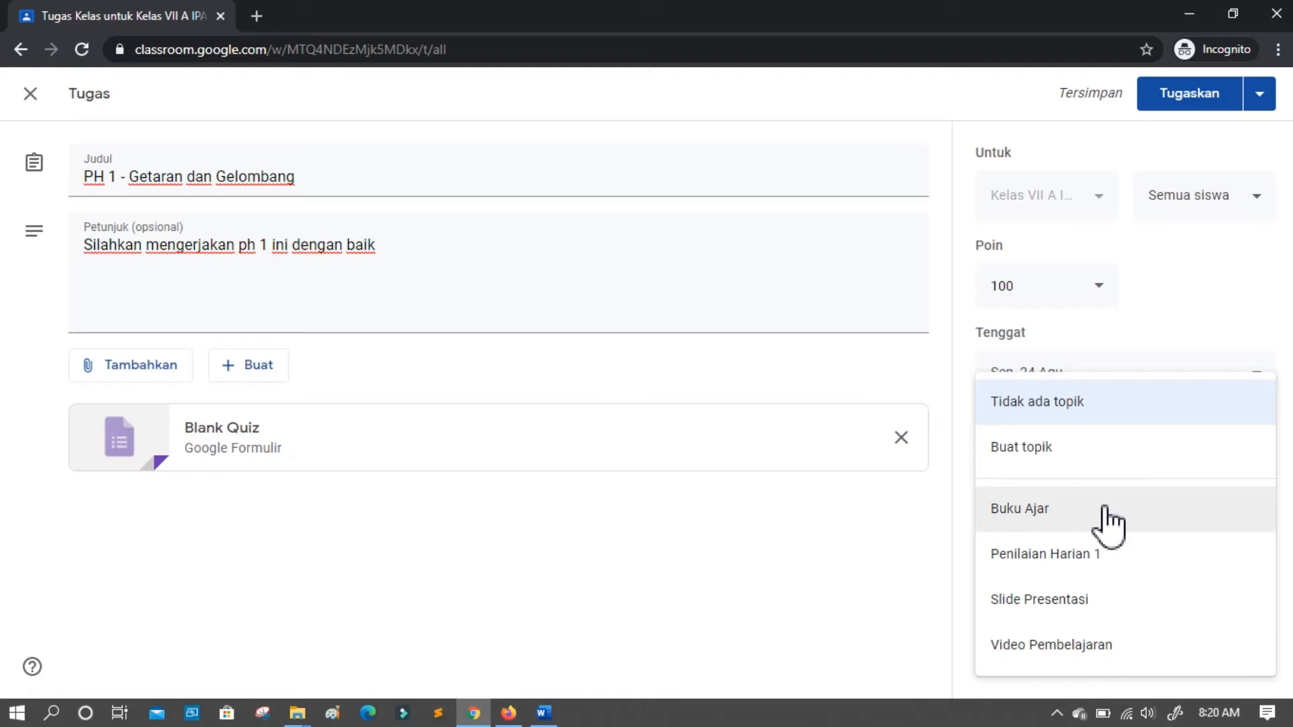
click(1083, 565)
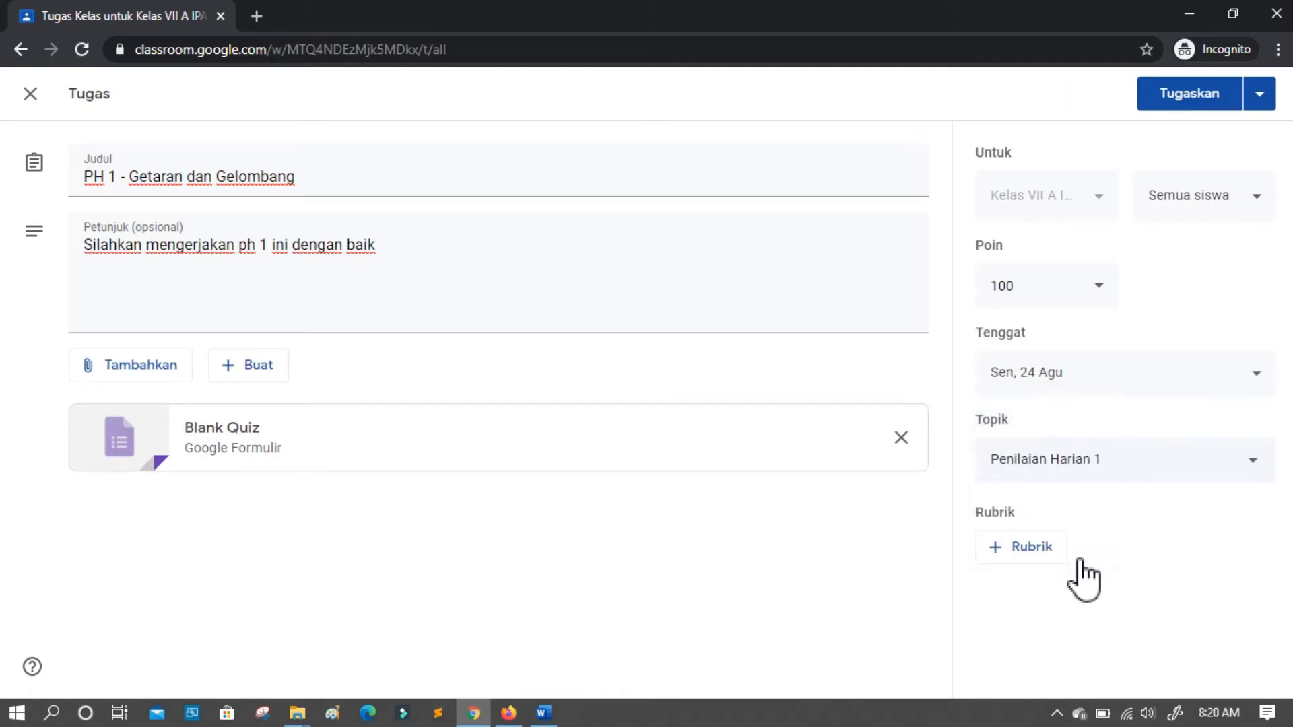
Reload the classwork page and reopen the draft PH 1 - Getaran dan Gelombang for editing.
click(82, 49)
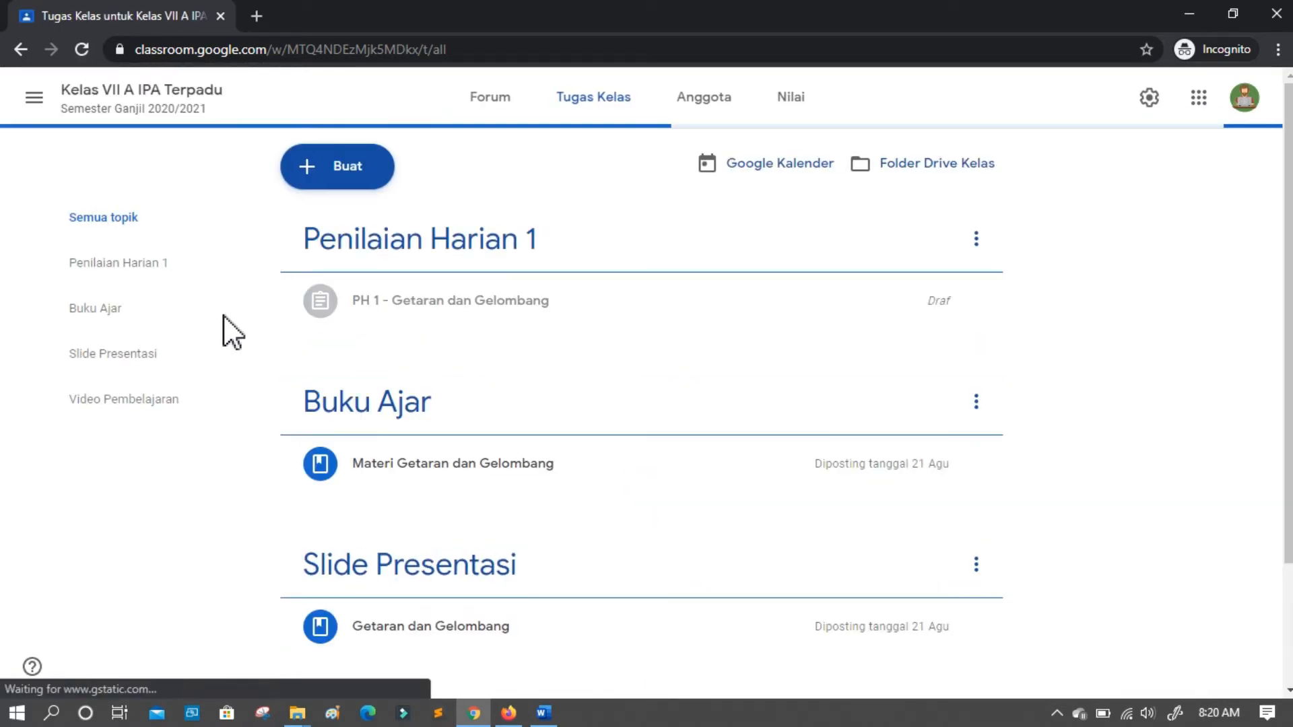
click(468, 300)
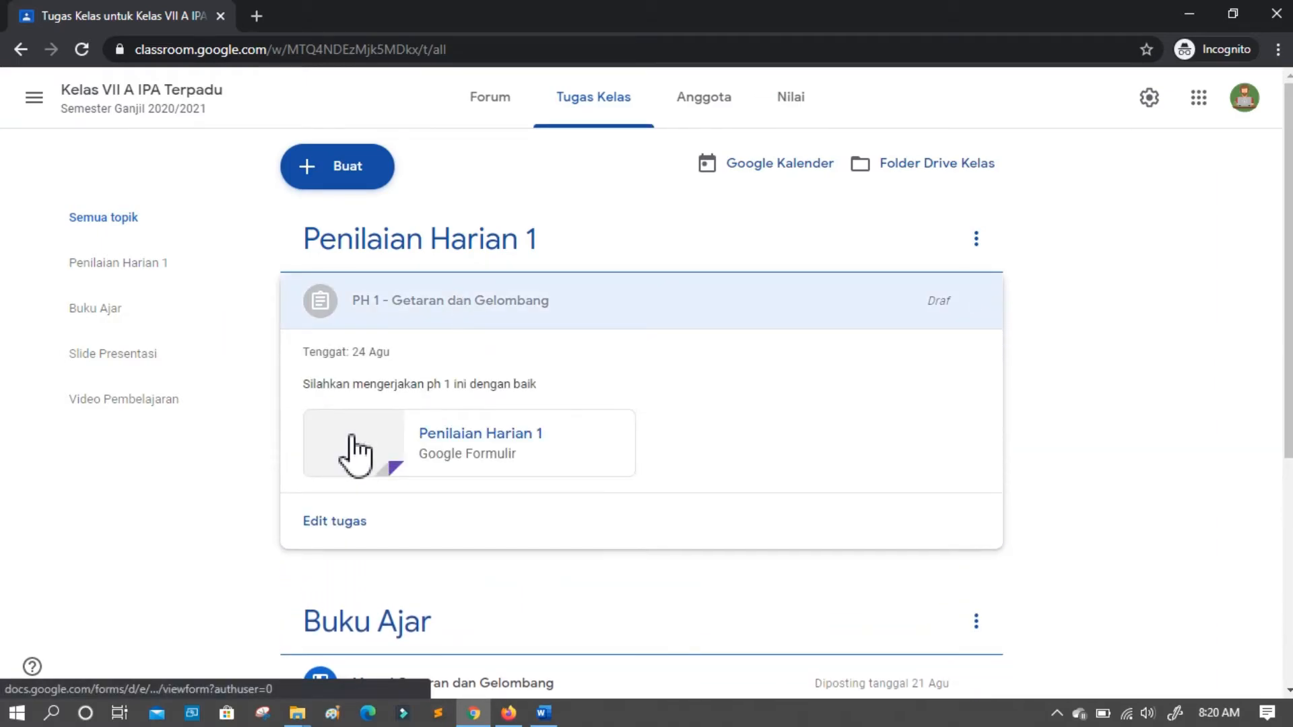
click(334, 520)
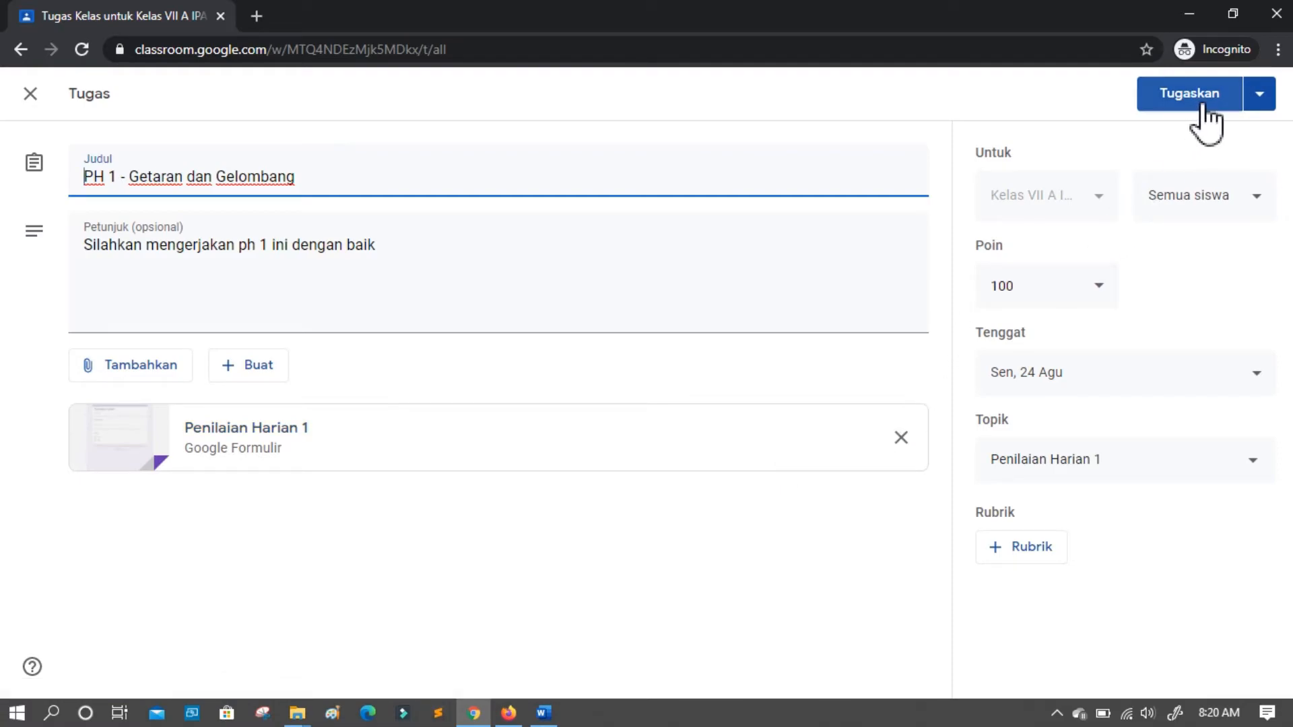
Check the other posting options and assign PH 1 - Getaran dan Gelombang to the class immediately.
click(1267, 101)
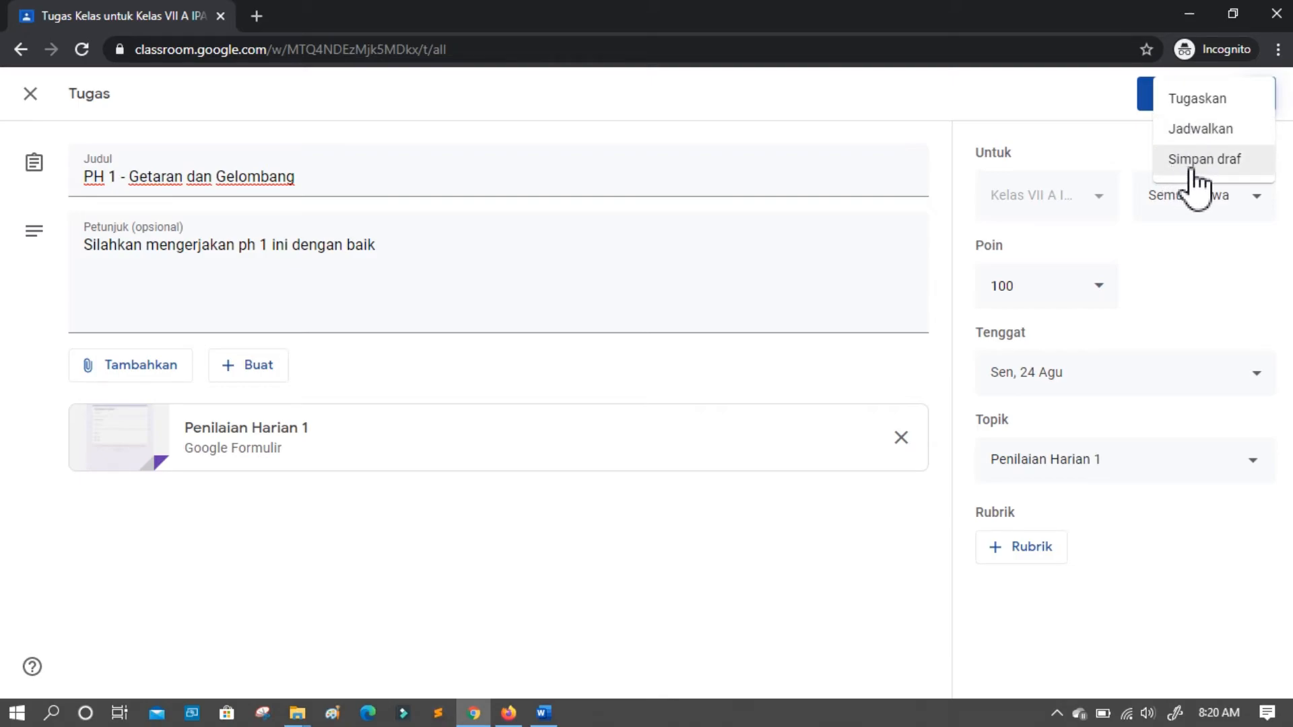
click(1064, 90)
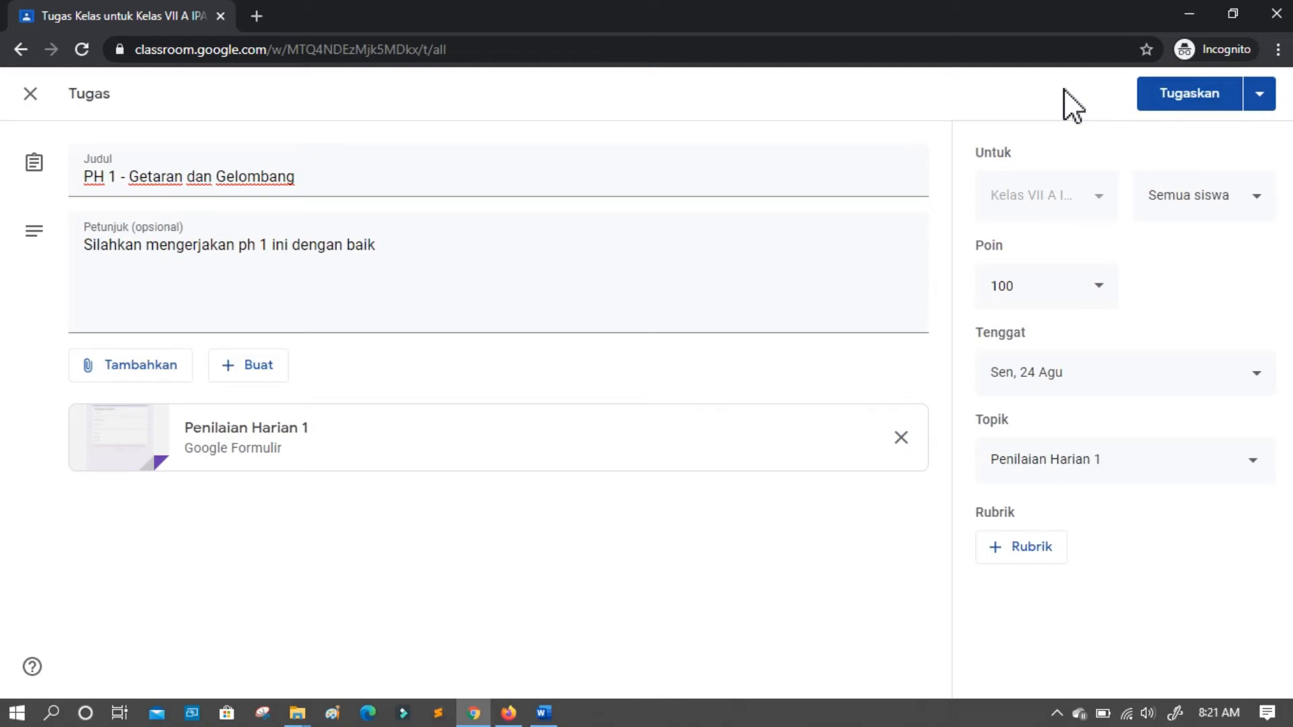
click(1178, 101)
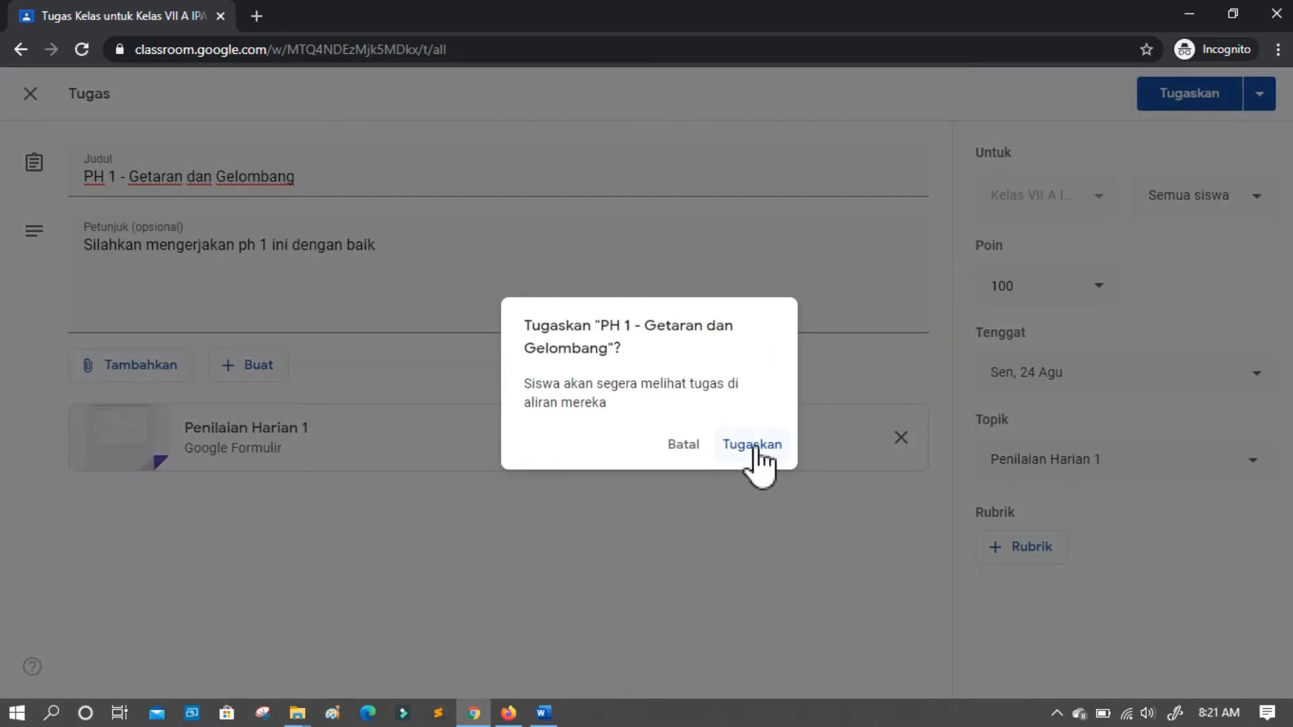
click(754, 446)
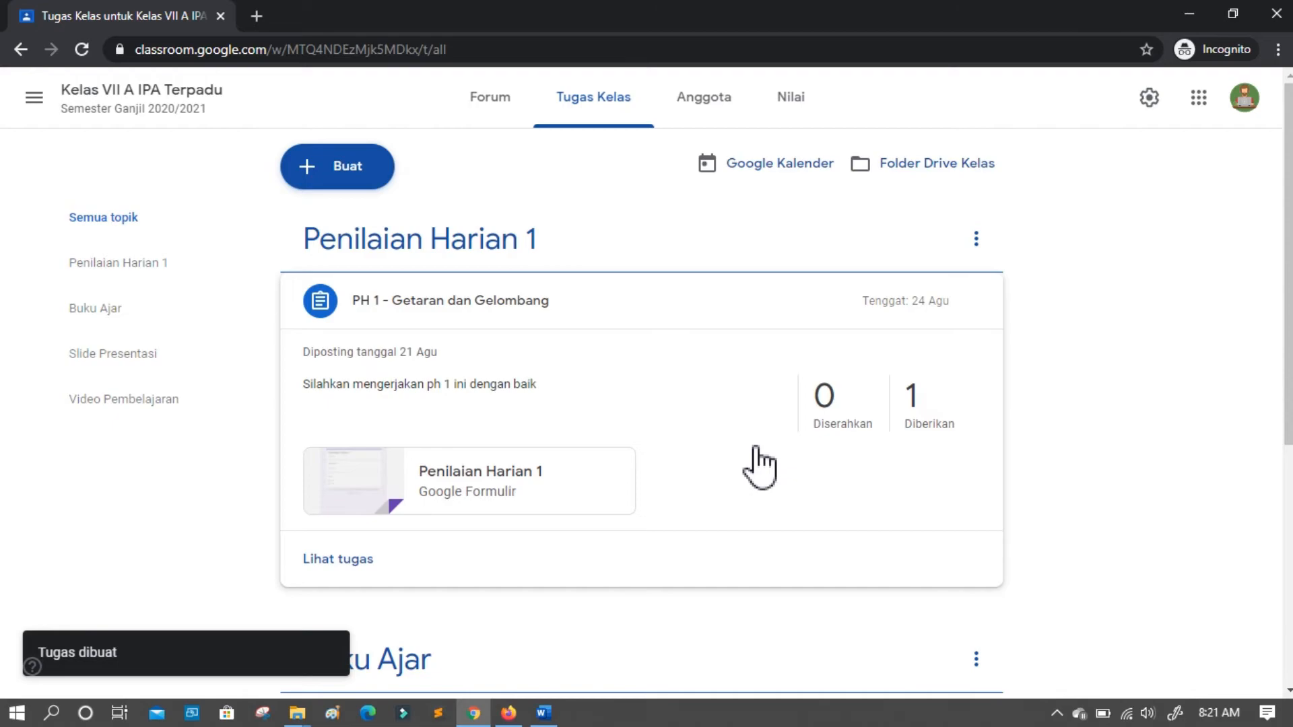
scroll(760, 467, down, 2)
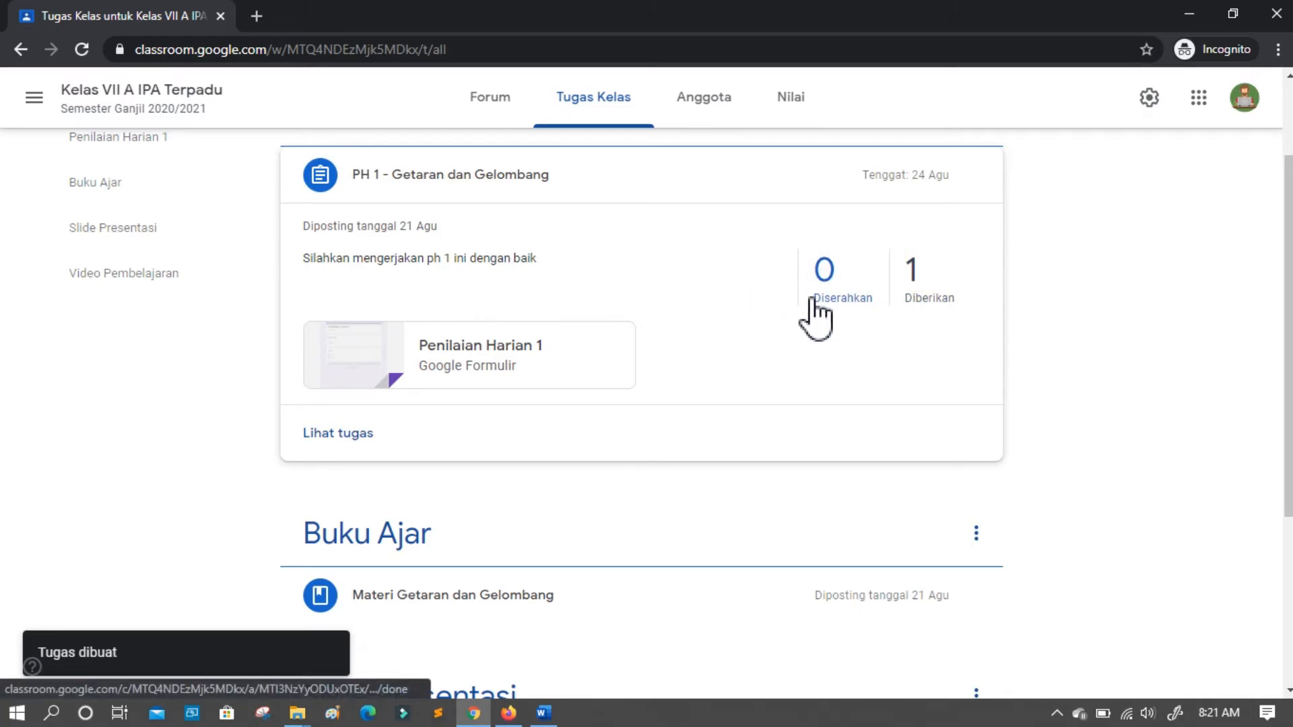
scroll(816, 317, up, 2)
scroll(817, 317, down, 4)
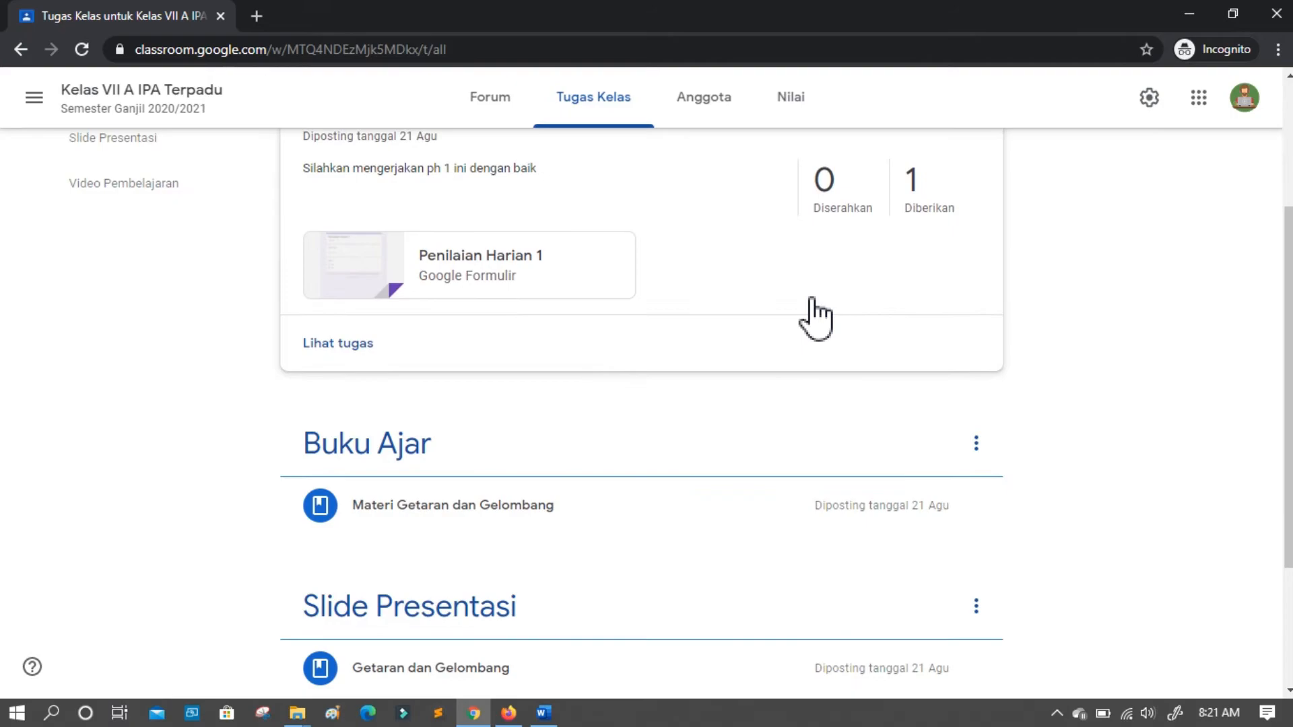
scroll(817, 317, up, 3)
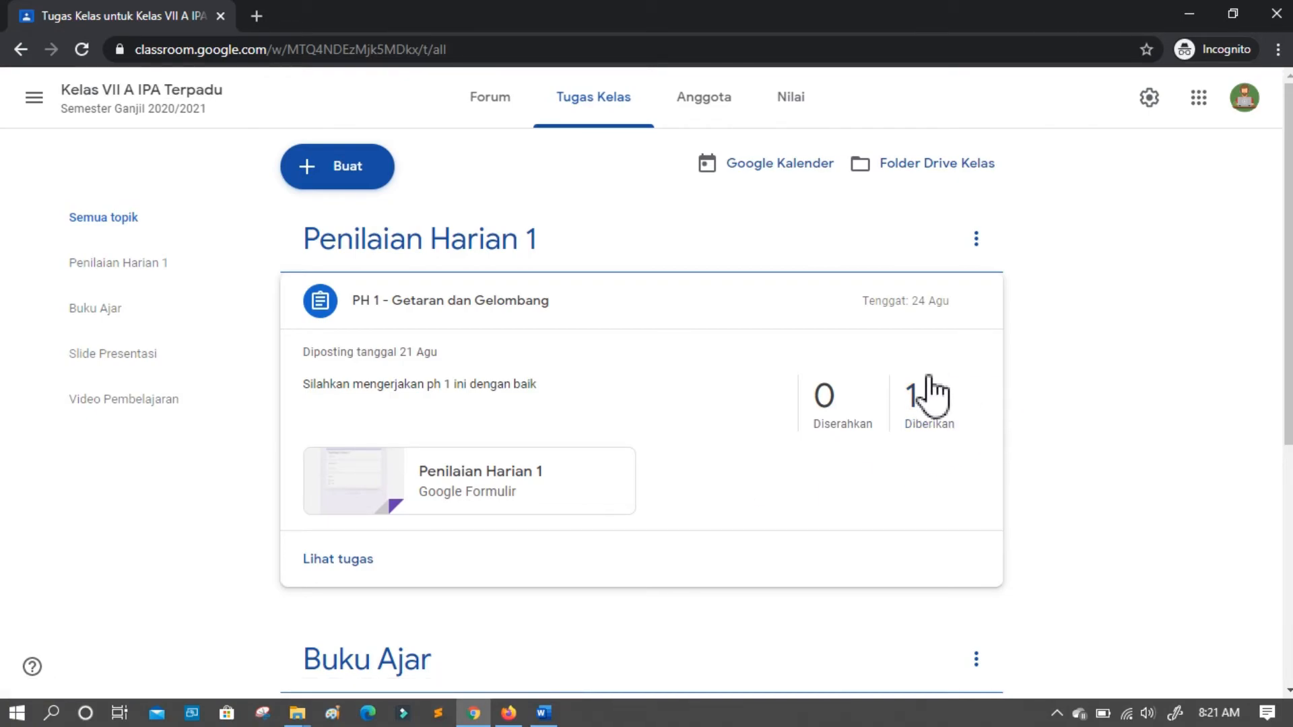
Switch to the student's account in Firefox and refresh the class forum to check for the new assignment post.
click(510, 714)
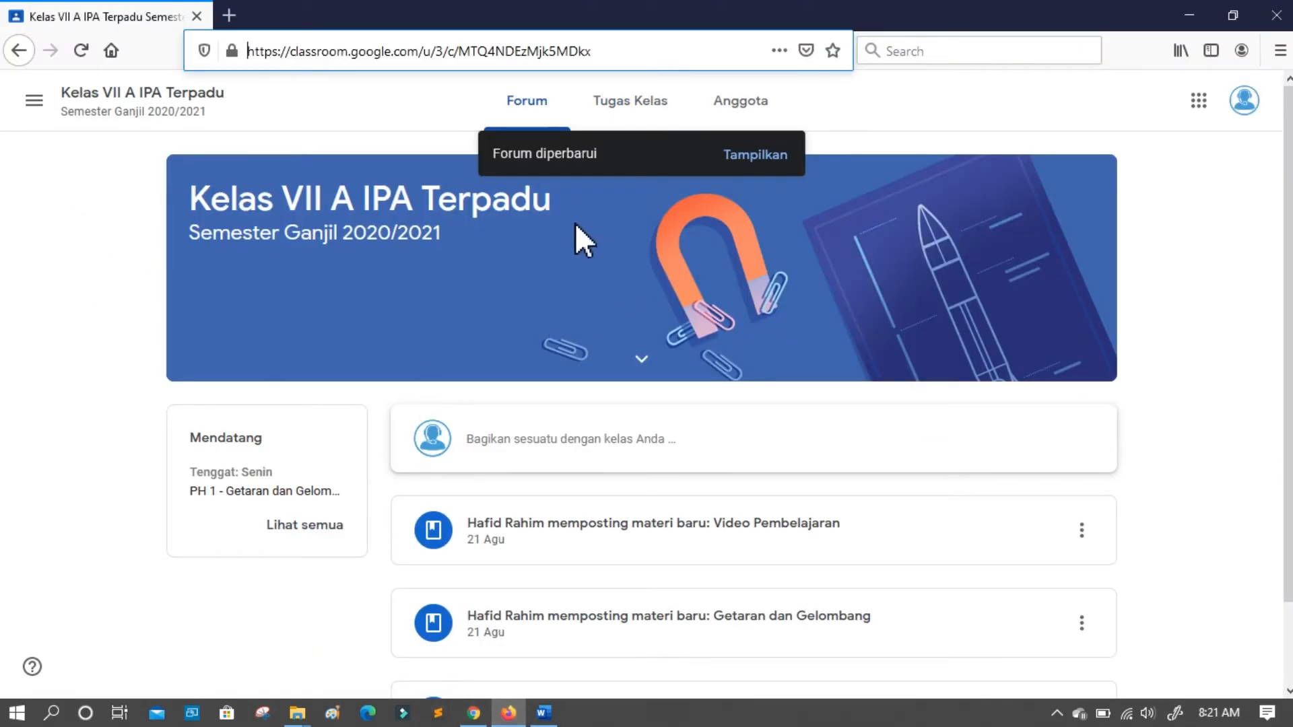
click(87, 56)
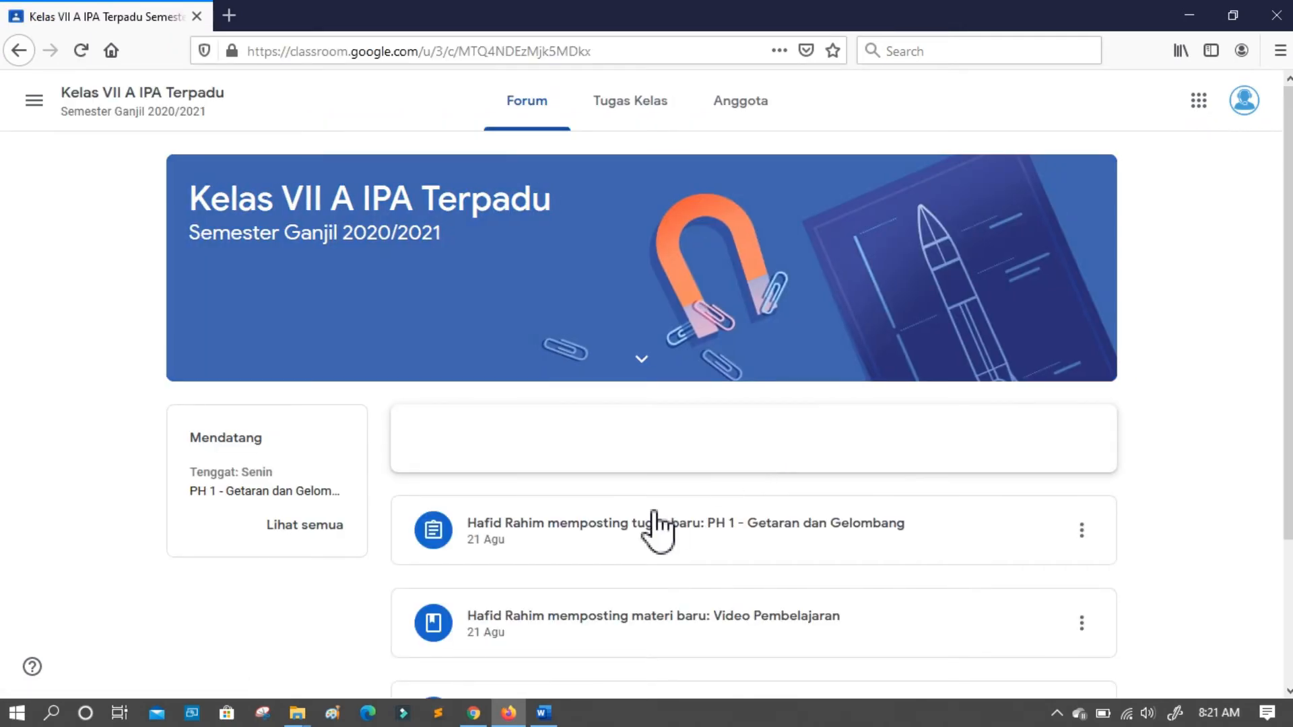
click(748, 441)
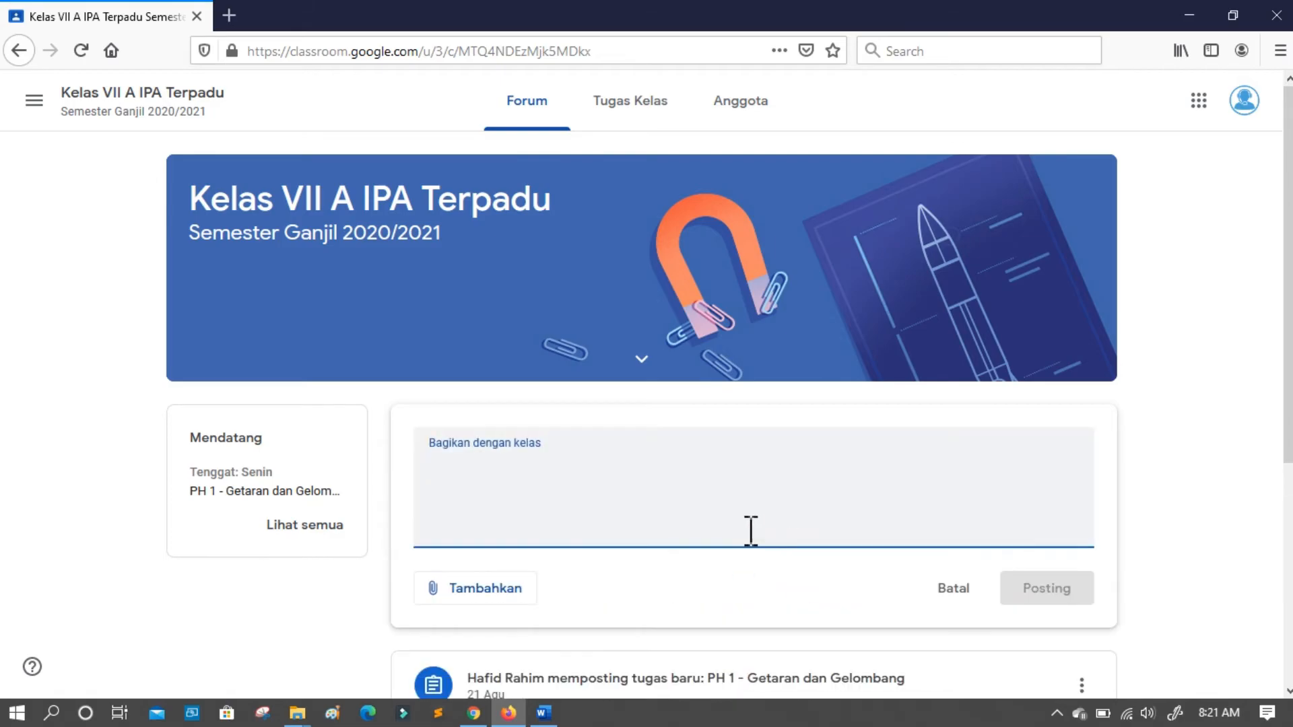
scroll(773, 518, down, 3)
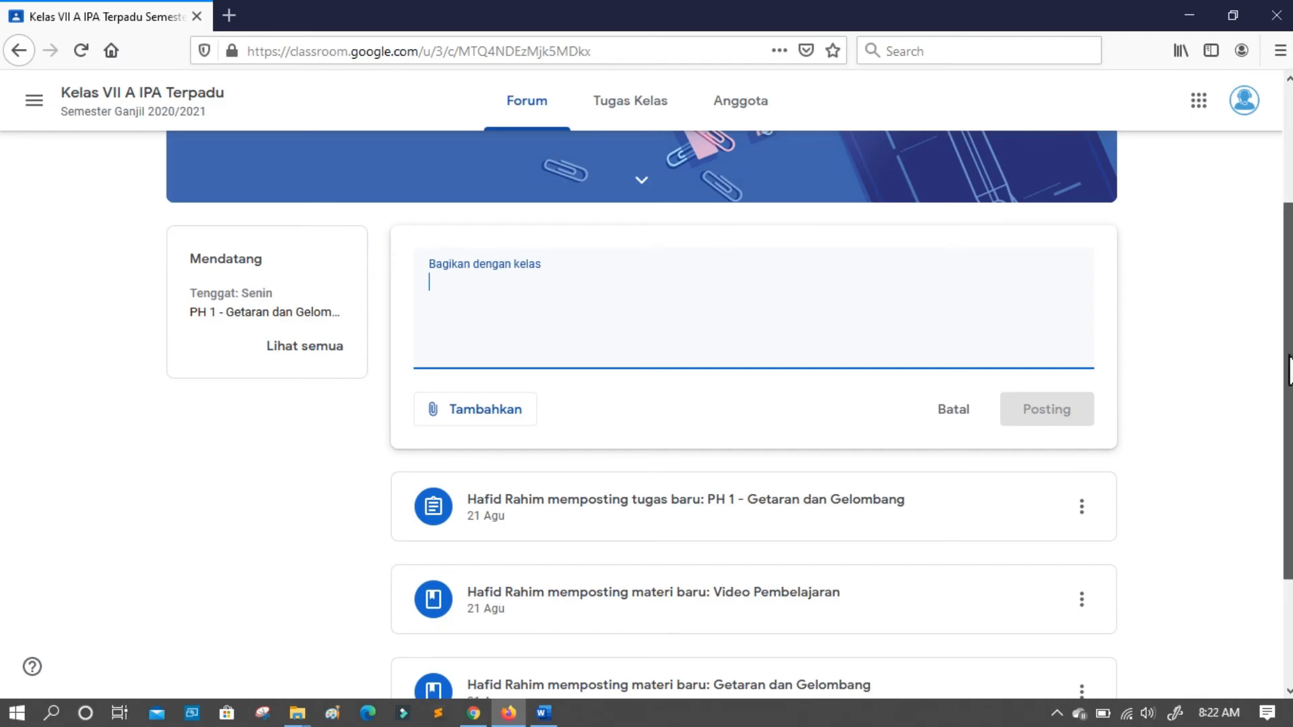
scroll(736, 182, up, 2)
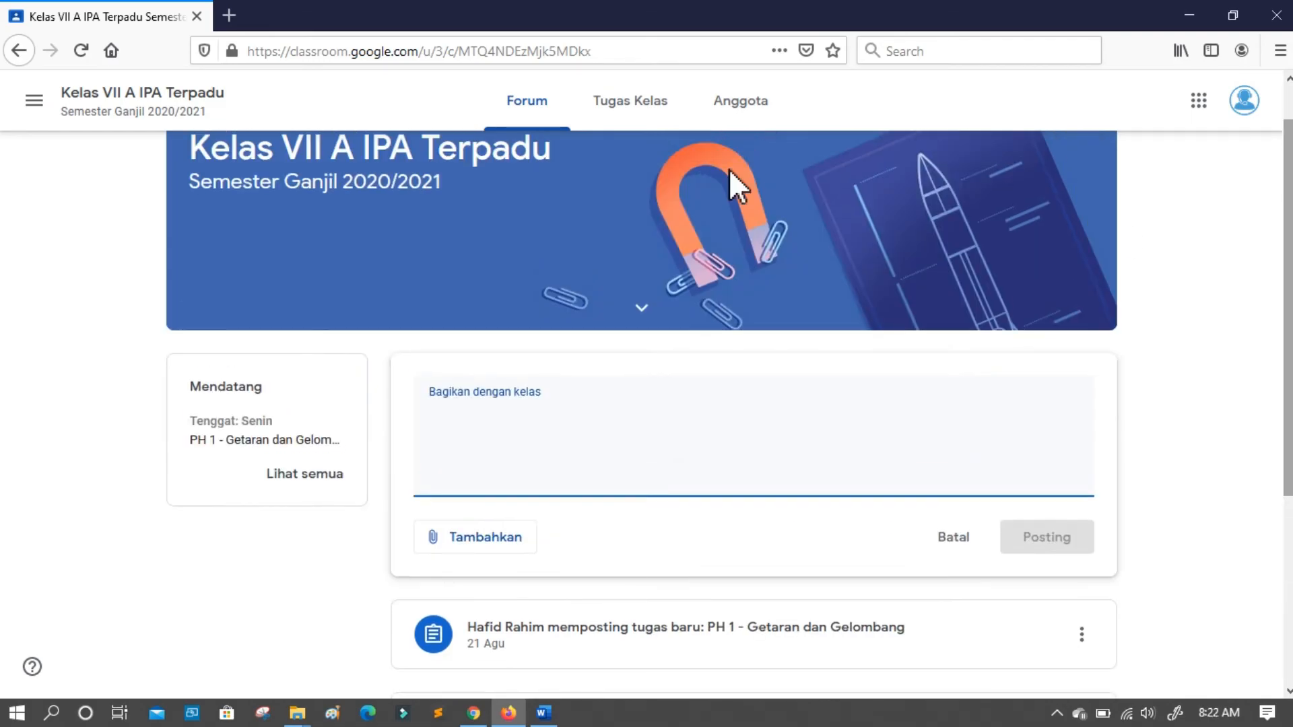
Show the student's classwork list and expand the PH 1 - Getaran dan Gelombang assignment.
click(620, 101)
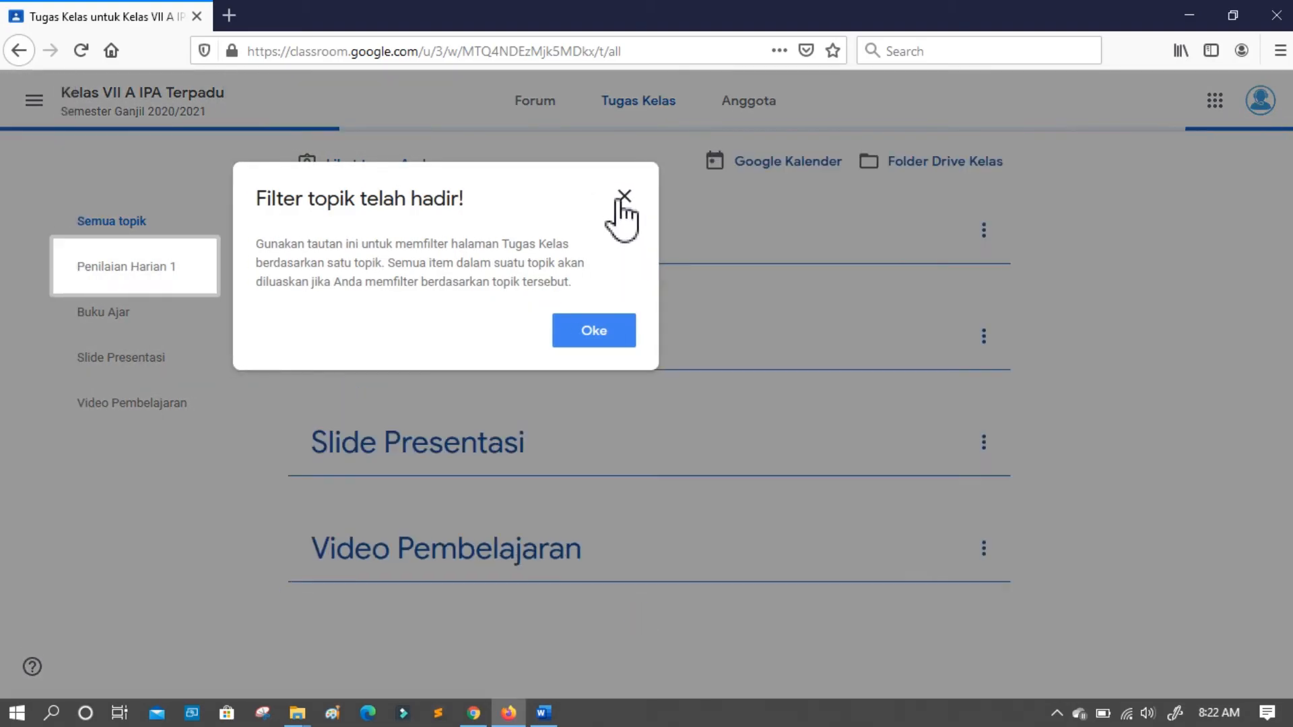
click(617, 198)
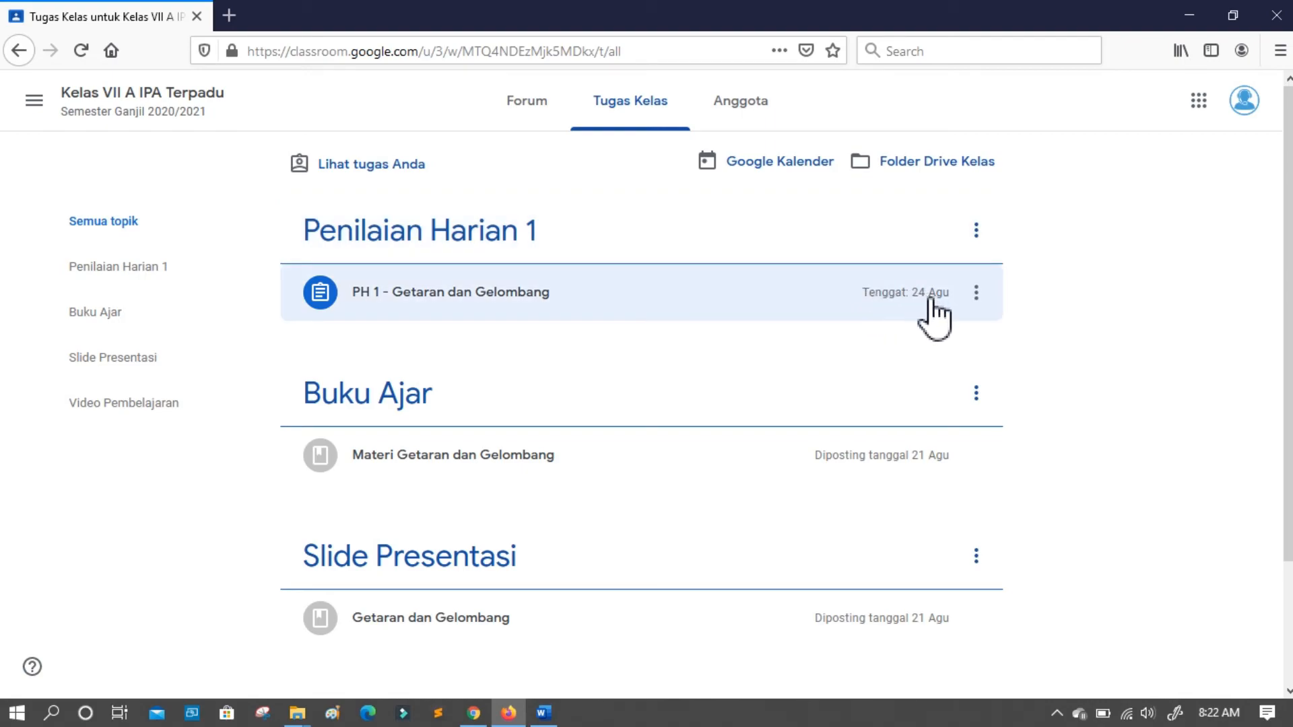
click(358, 303)
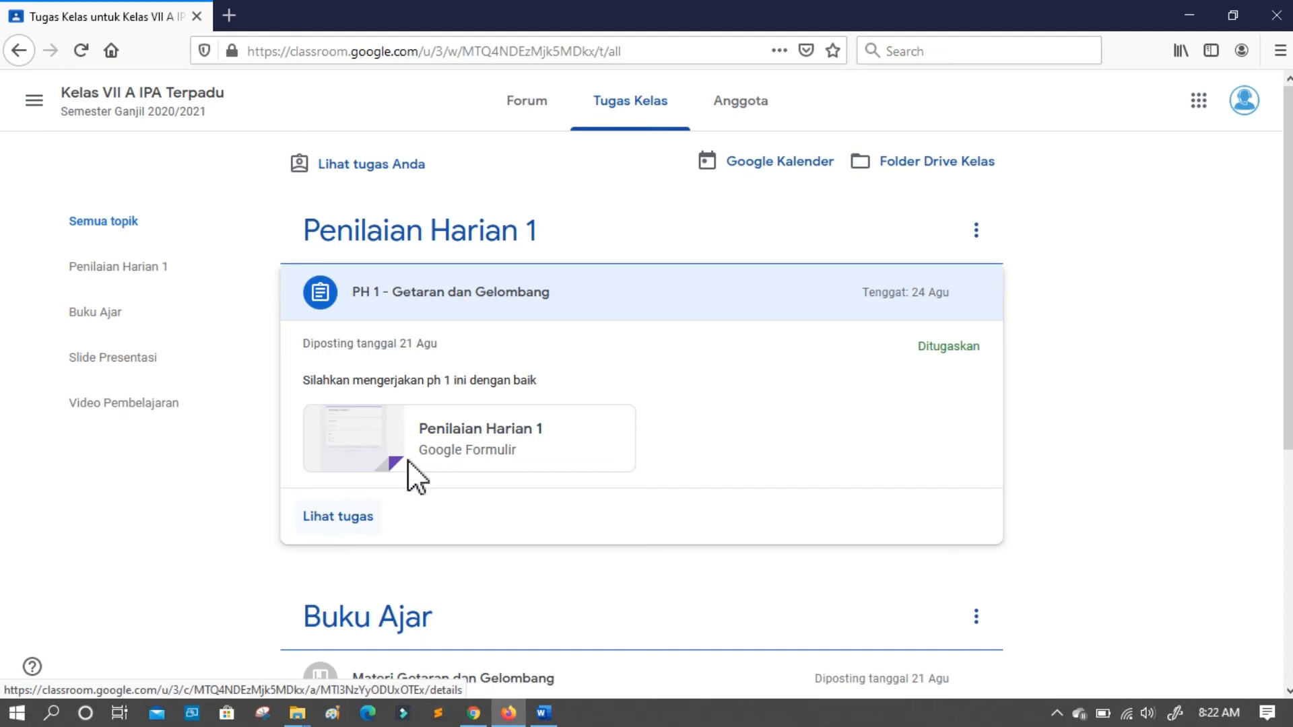
View the attached Penilaian Harian 1 form as the student and close it without answering.
click(470, 437)
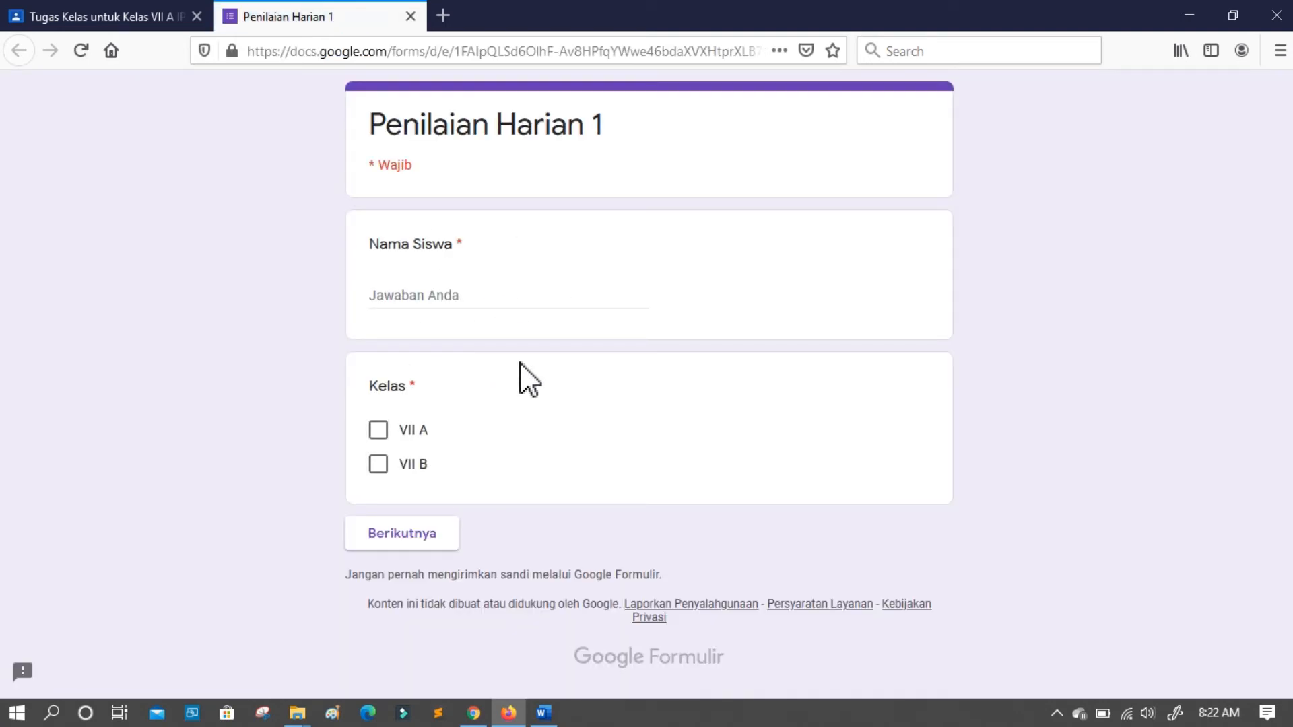
click(427, 291)
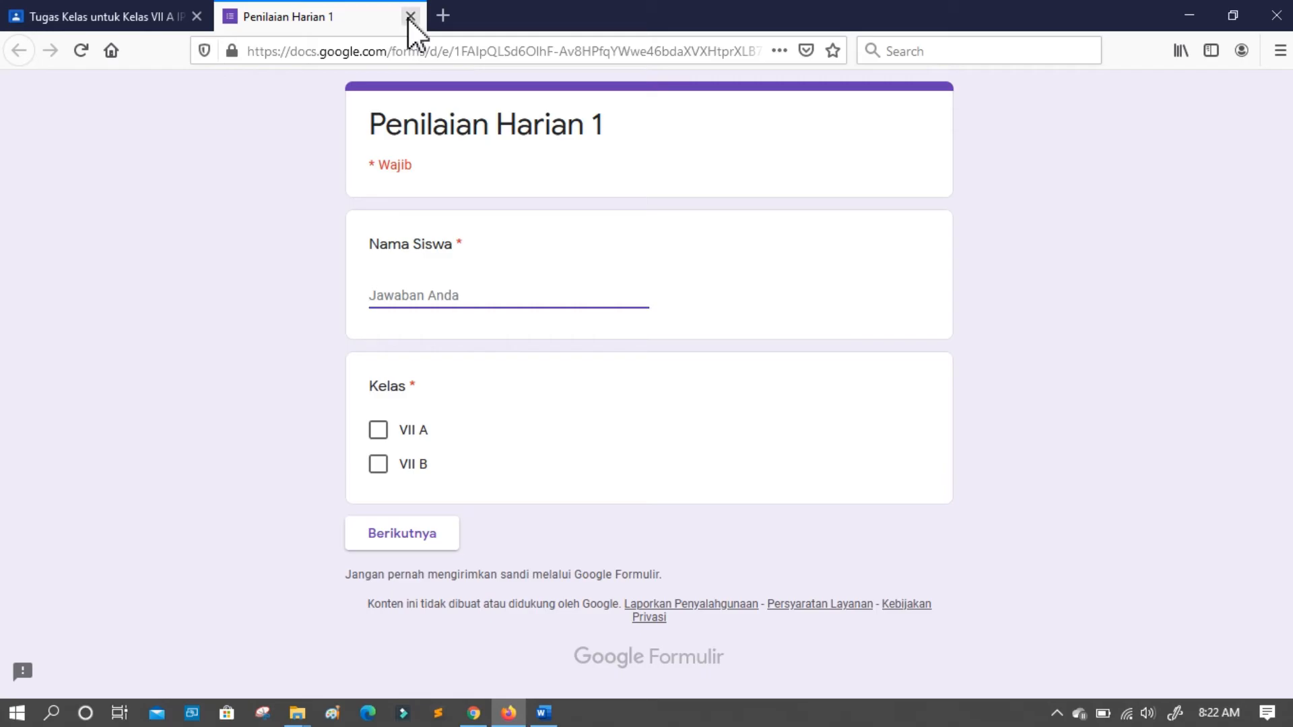
click(410, 16)
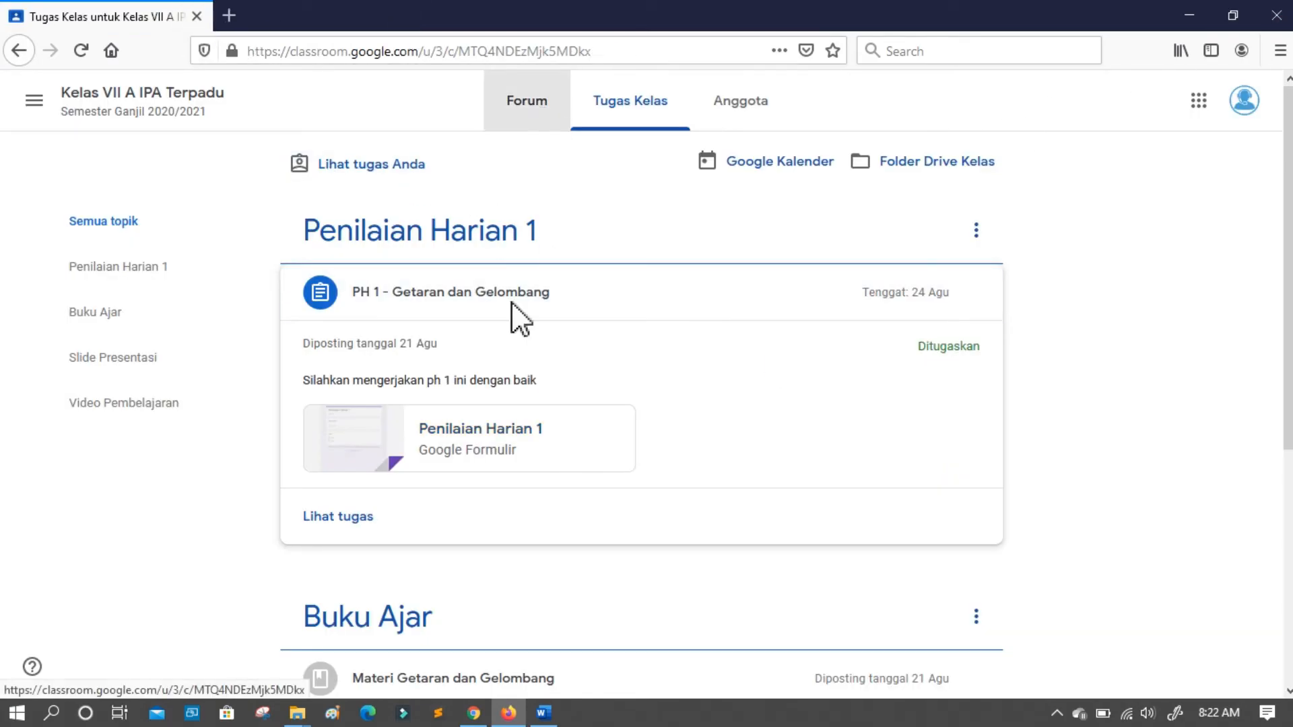
Switch back to the teacher's account in Chrome and move the PH 1 - Getaran dan Gelombang assignment under the Buku Ajar topic.
click(506, 713)
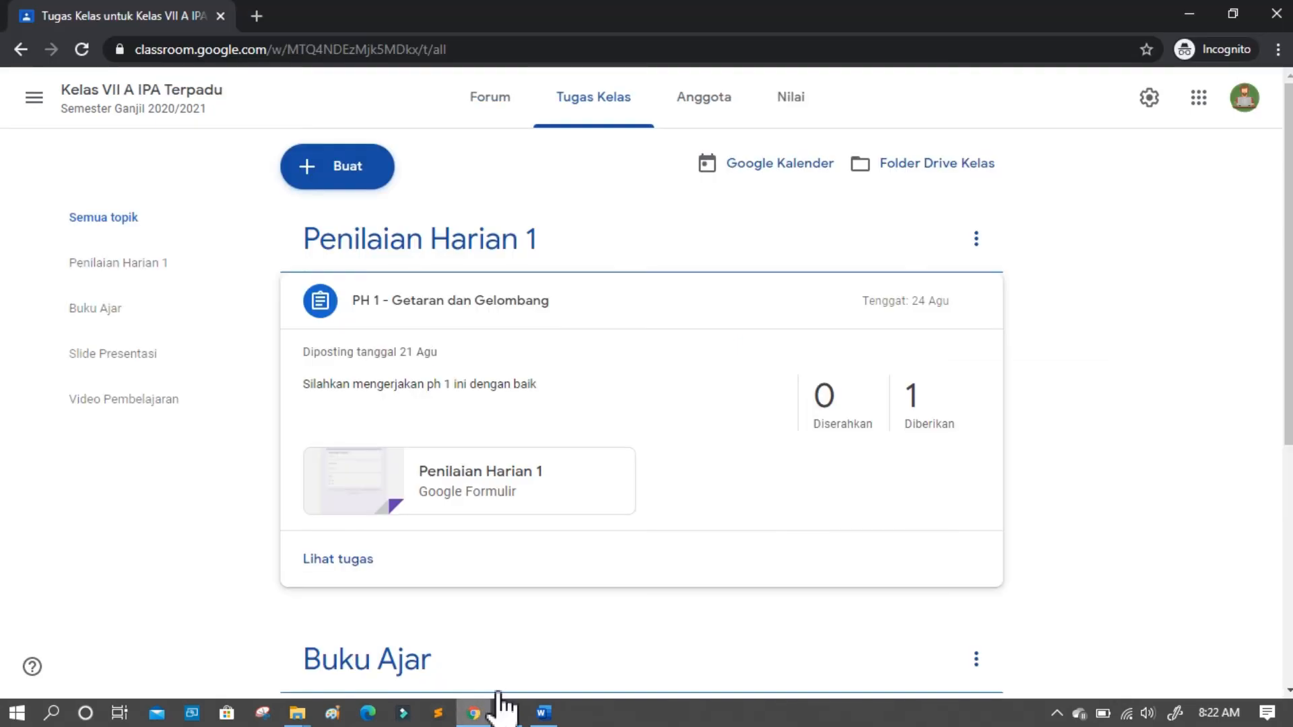
scroll(593, 593, down, 2)
scroll(593, 593, up, 2)
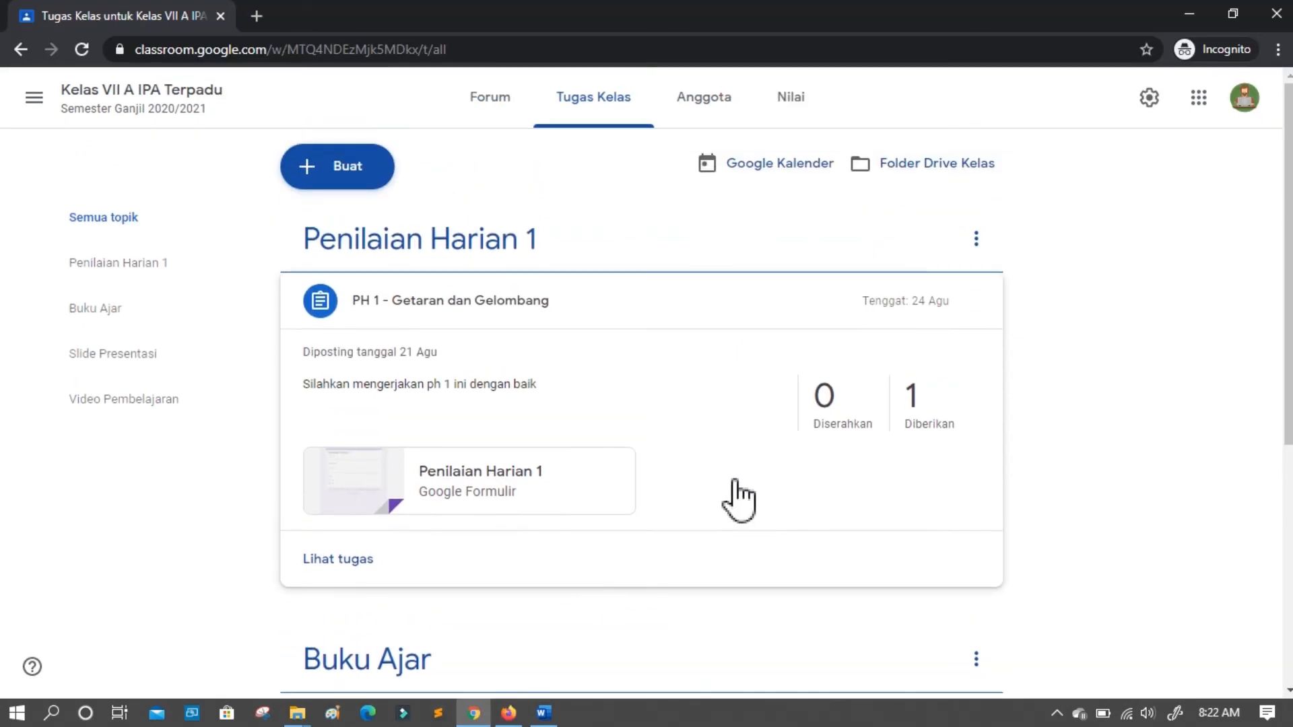
drag(517, 384, 582, 465)
scroll(582, 465, down, 1)
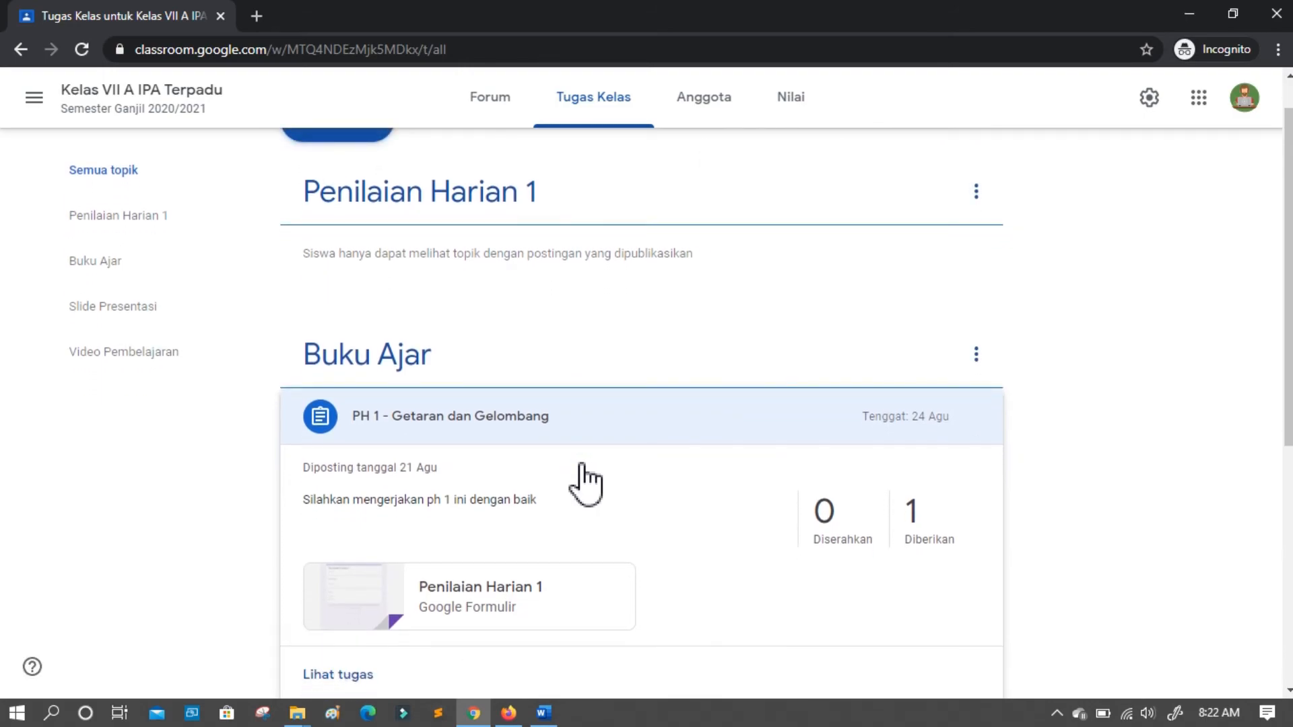
scroll(582, 465, up, 1)
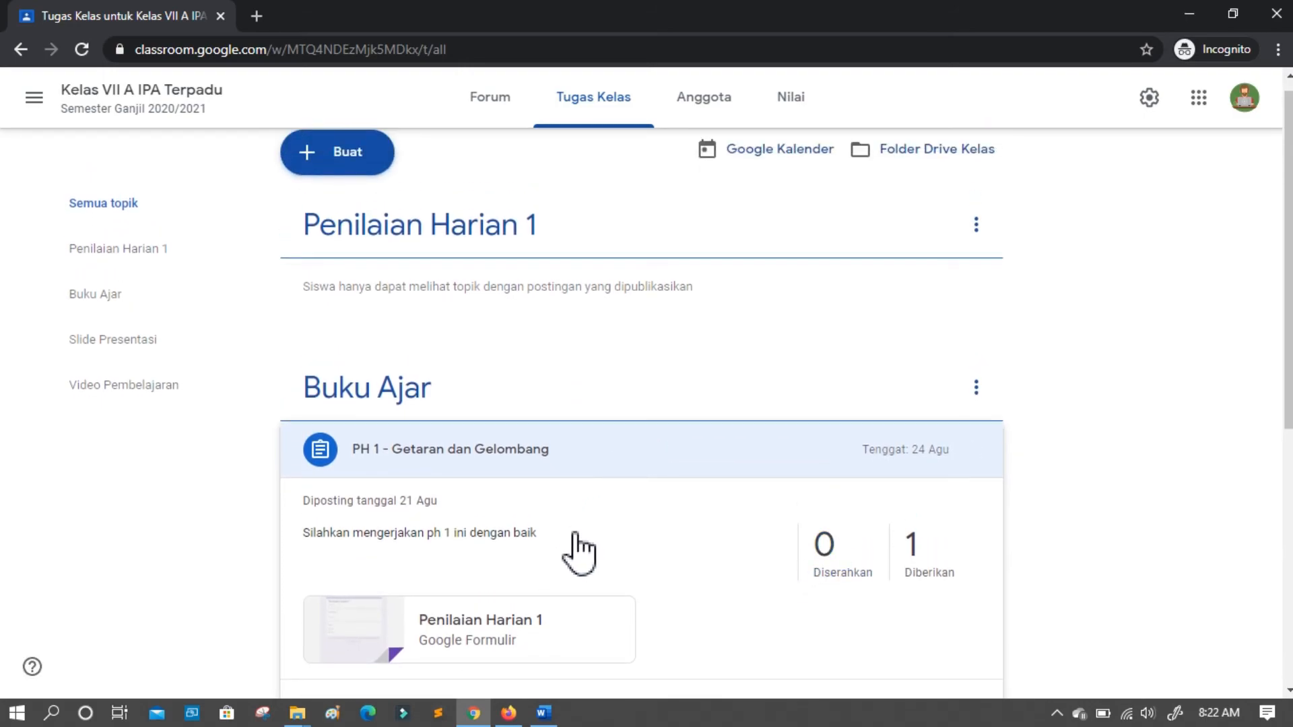
scroll(598, 390, up, 1)
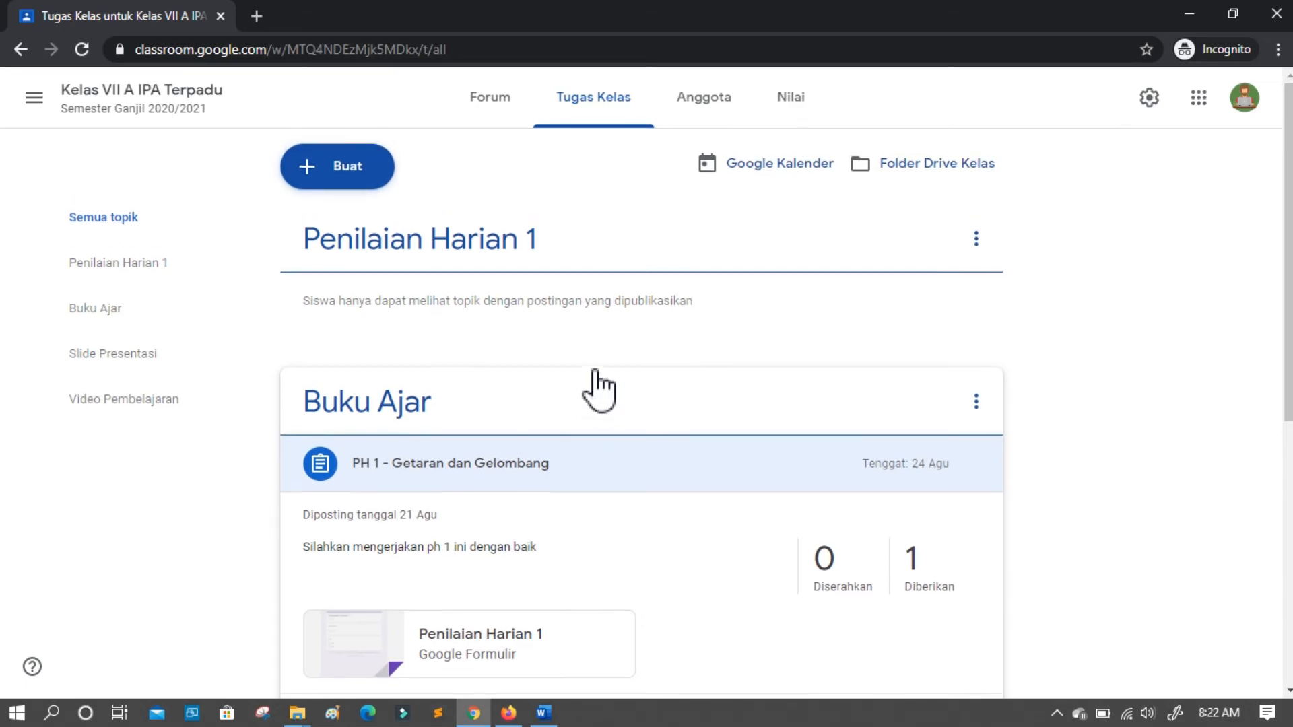
Check the teacher's class forum for the posted assignment and materials, dismissing the display tip.
click(498, 96)
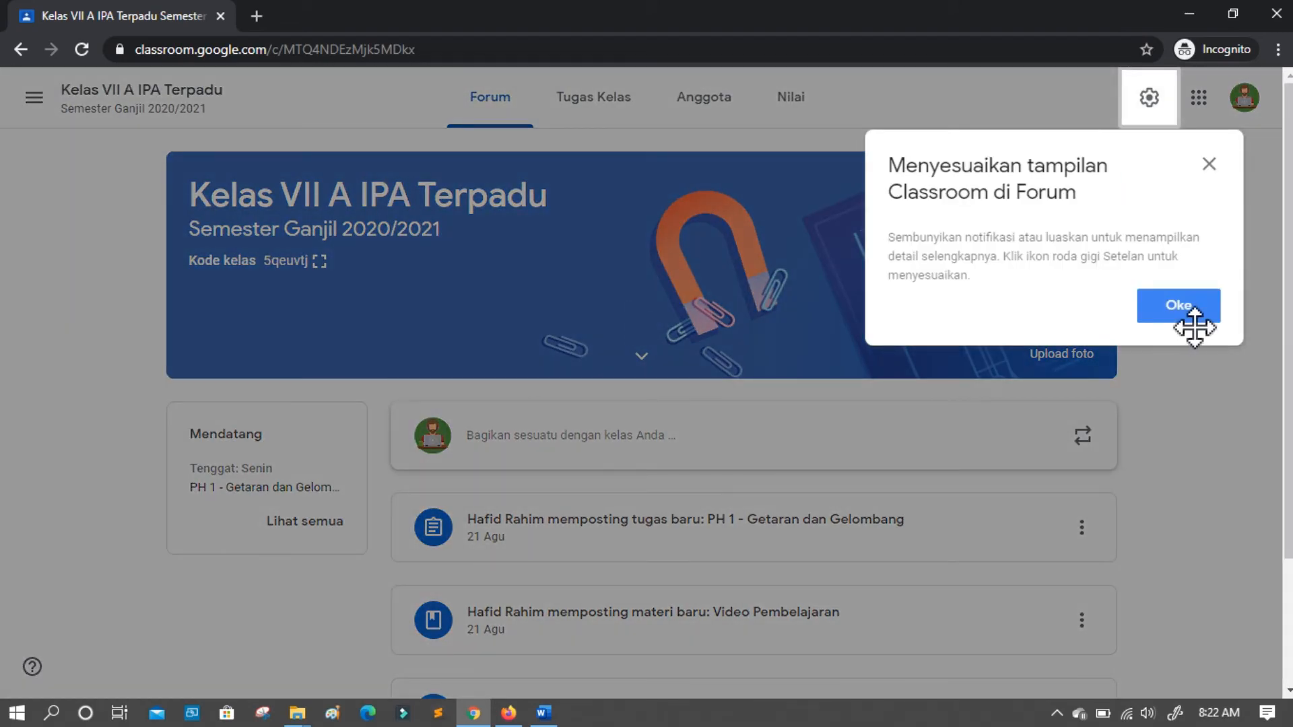
click(1185, 317)
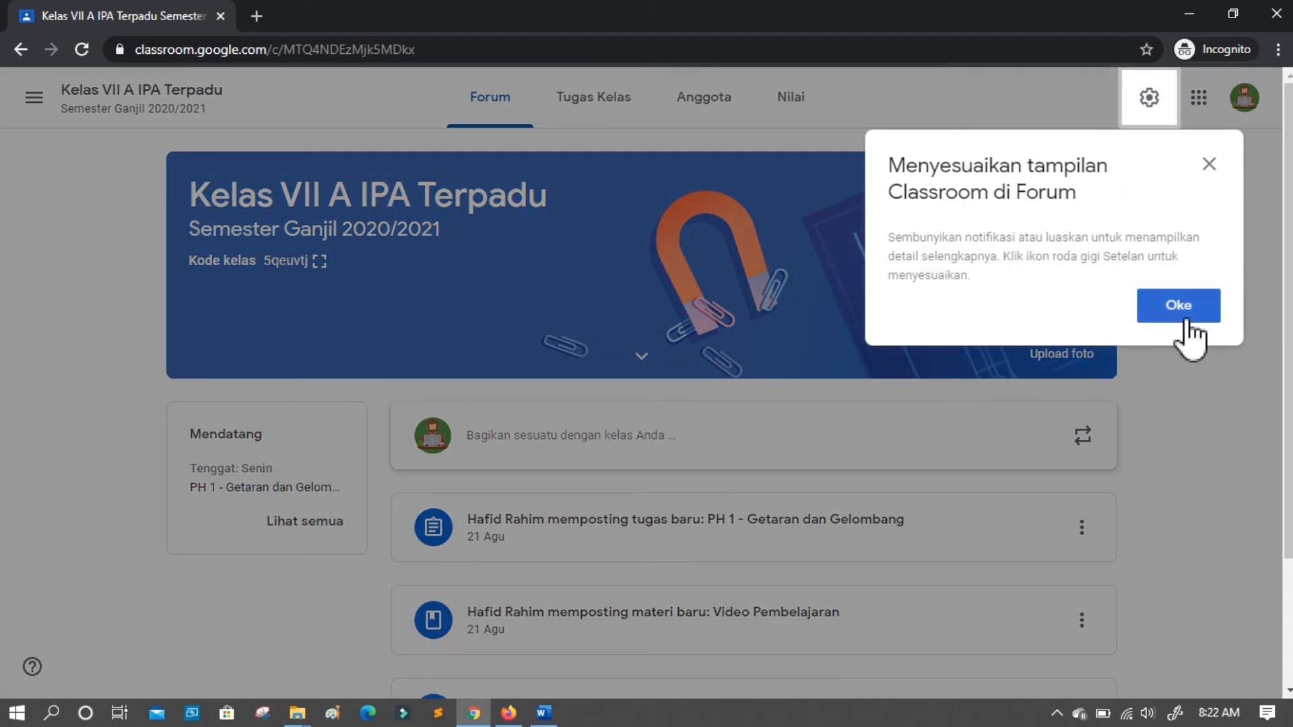
scroll(1186, 317, down, 2)
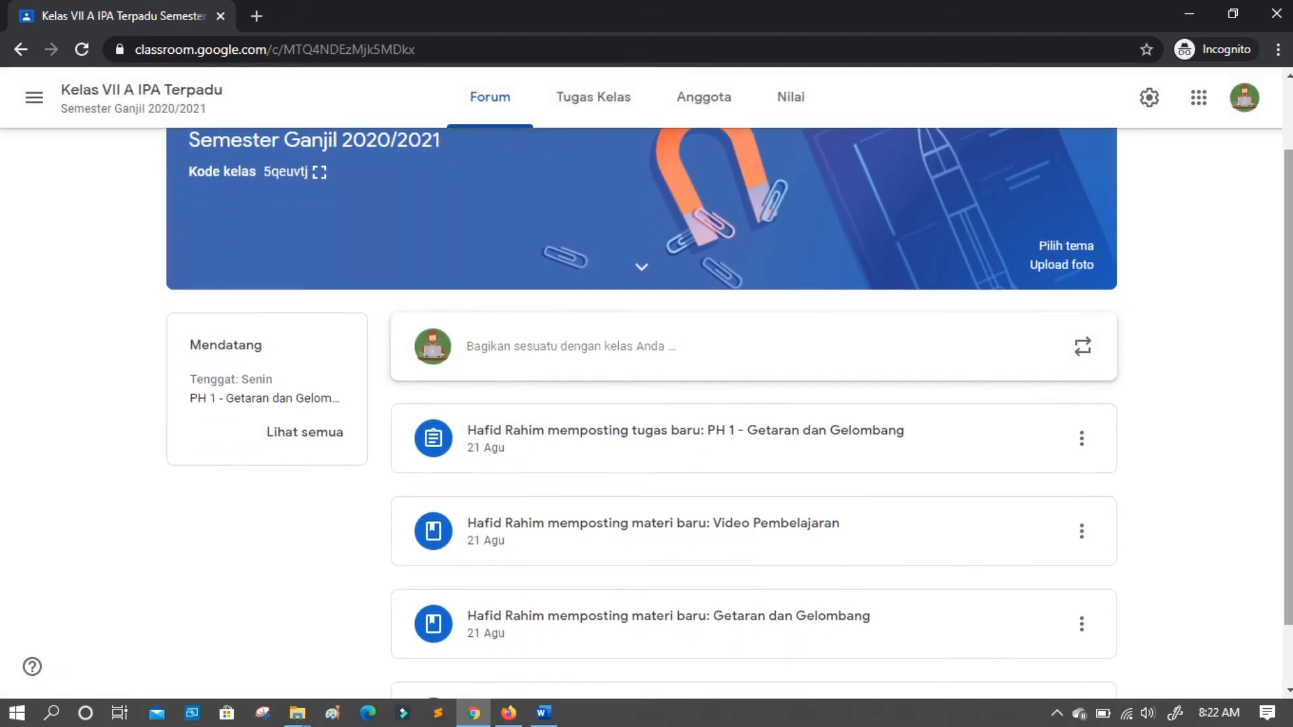
scroll(646, 404, up, 2)
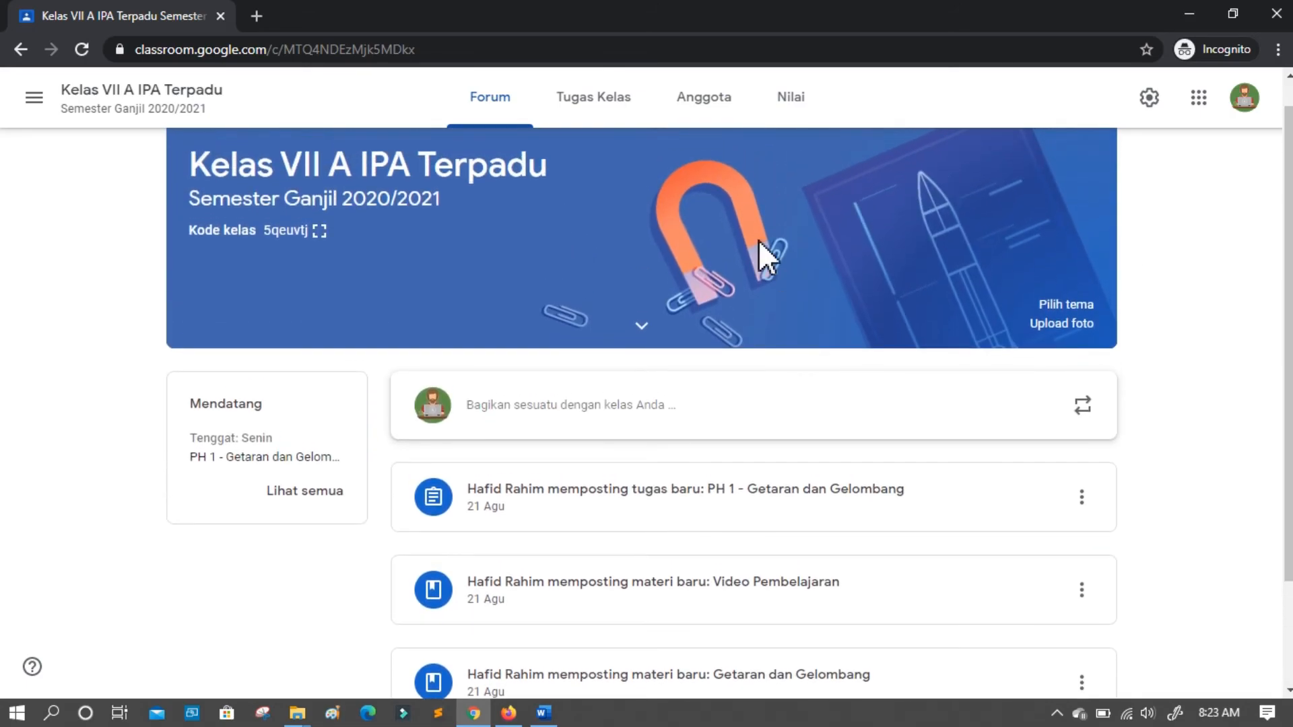
View the class gradebook (Nilai) for the PH 1 assignment and dismiss its introductory tips.
click(576, 100)
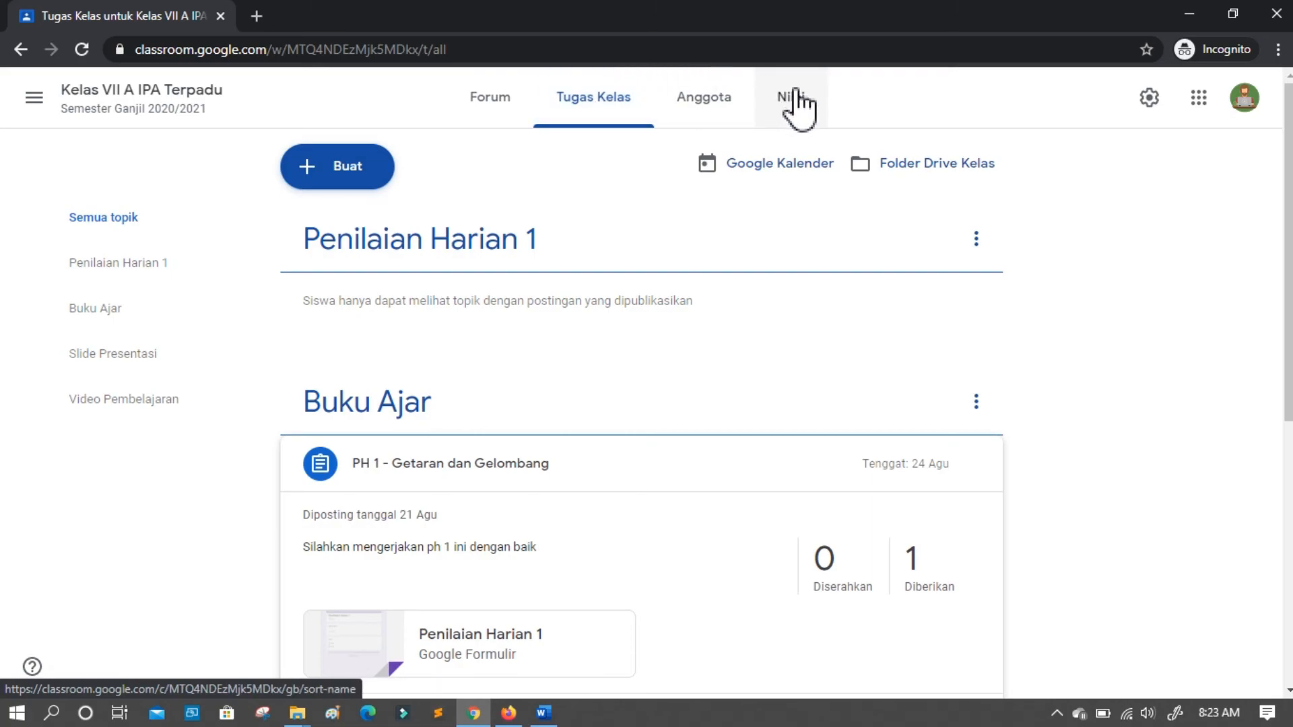
click(797, 105)
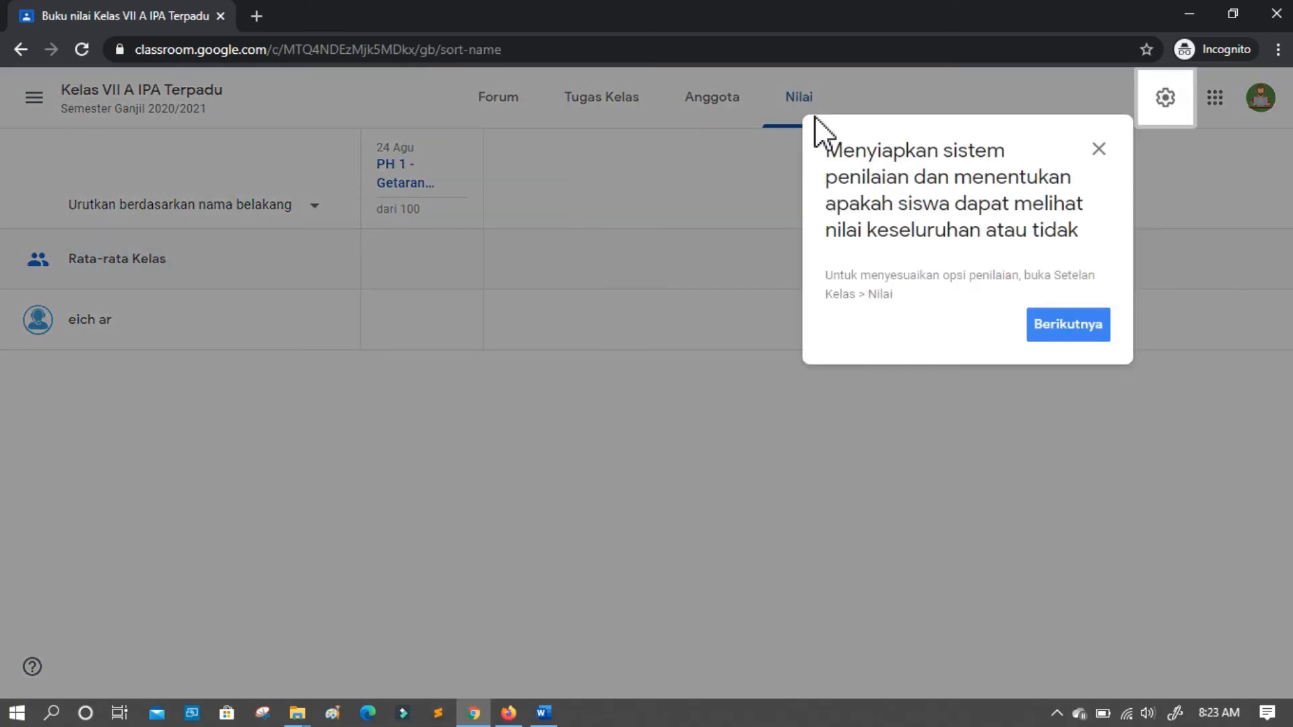
click(1086, 333)
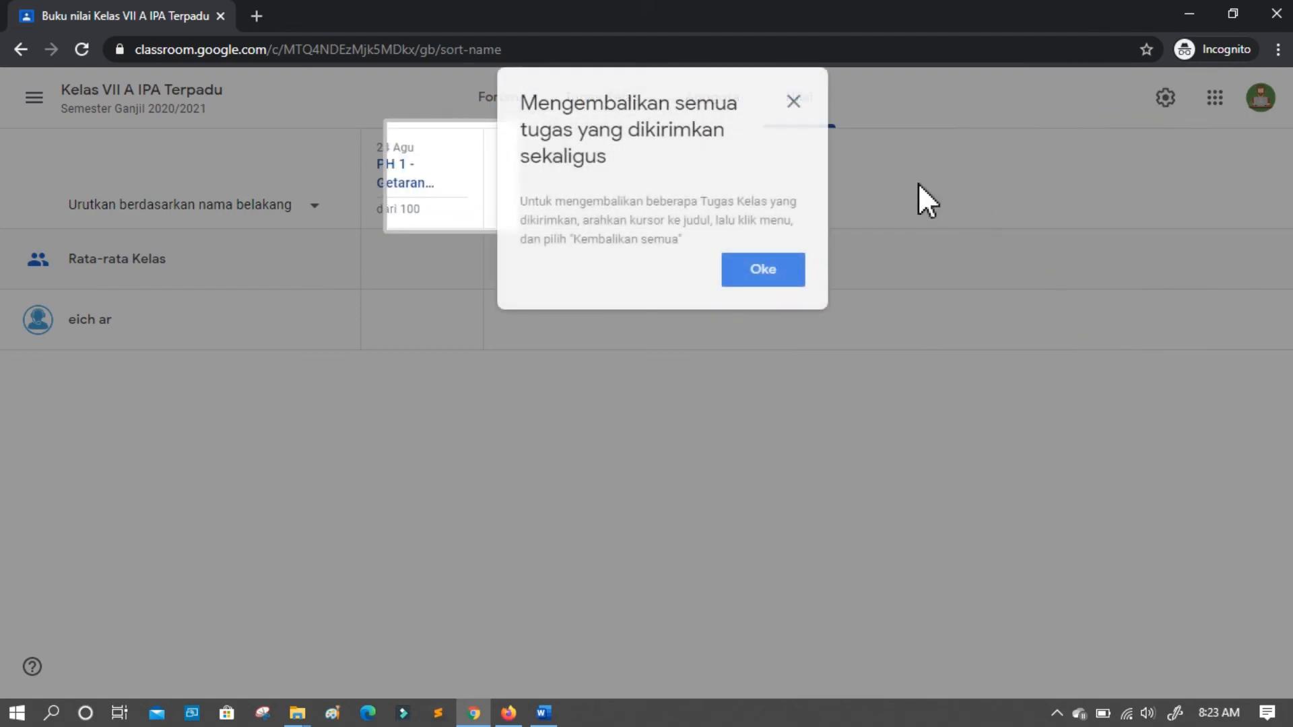
click(794, 102)
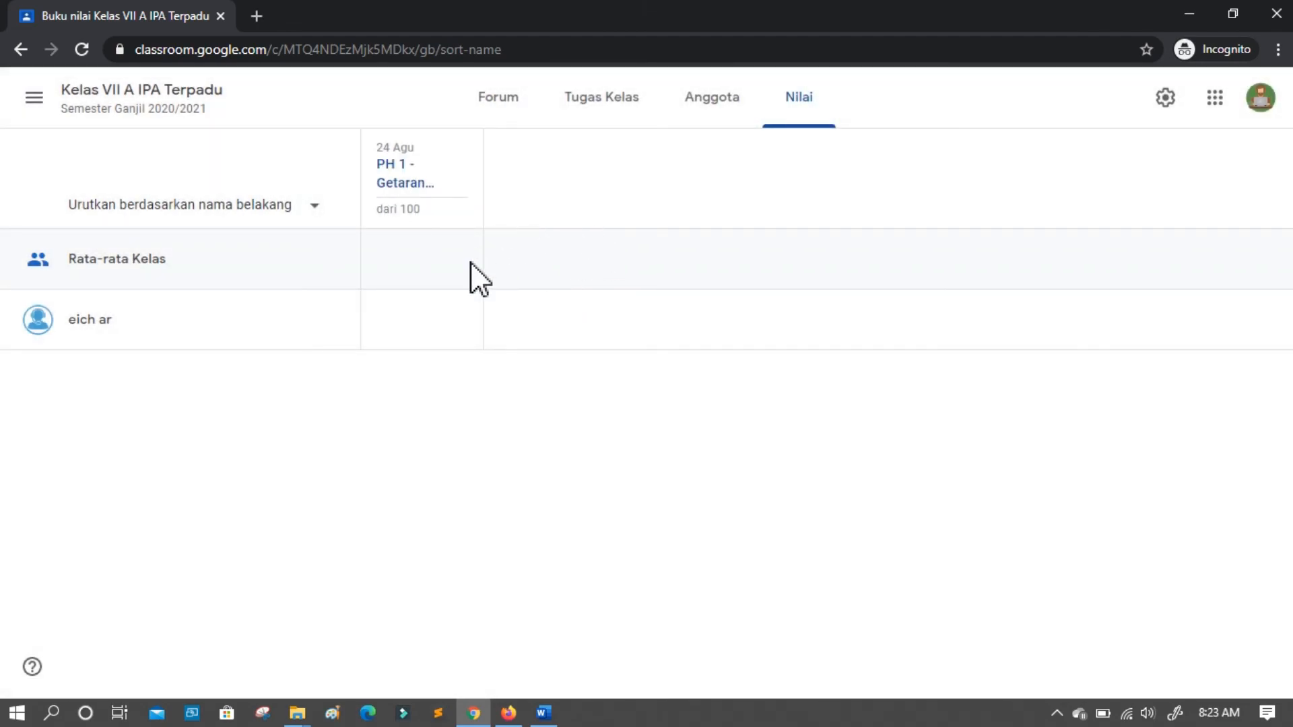